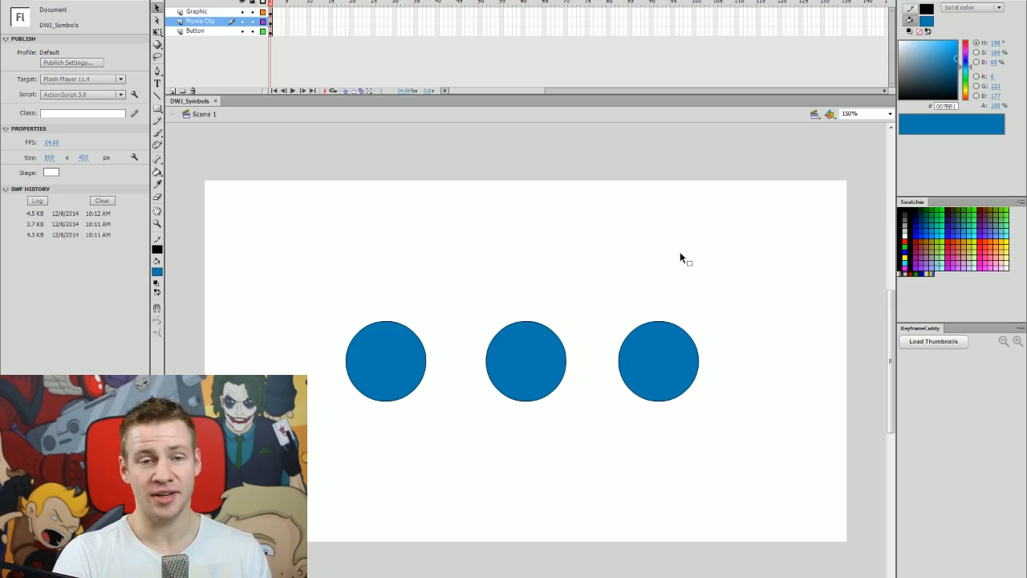
Select the right-hand circle on the stage.
{"action": "left_click_drag", "start_coordinate": [700, 273], "coordinate": [615, 429]}
{"action": "mouse_move", "coordinate": [599, 296]}
{"action": "left_mouse_down"}
{"action": "mouse_move", "coordinate": [490, 428]}
{"action": "mouse_move", "coordinate": [471, 435]}
{"action": "left_mouse_up"}
{"action": "left_click", "coordinate": [578, 278]}
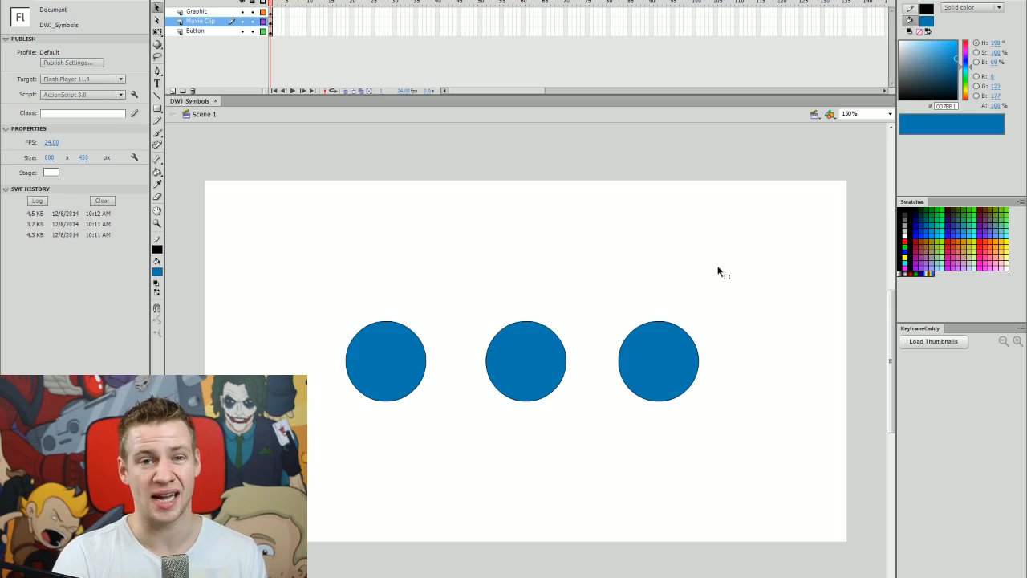
{"action": "left_click_drag", "start_coordinate": [742, 274], "coordinate": [603, 437]}
{"action": "right_click", "coordinate": [646, 365]}
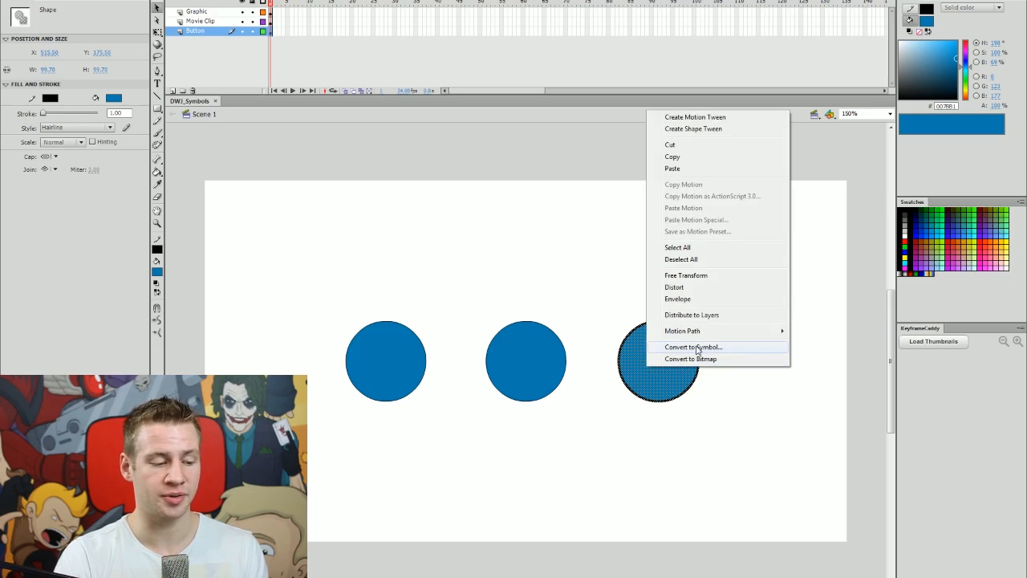
{"action": "left_click", "coordinate": [580, 303]}
{"action": "left_click_drag", "start_coordinate": [610, 278], "coordinate": [741, 464]}
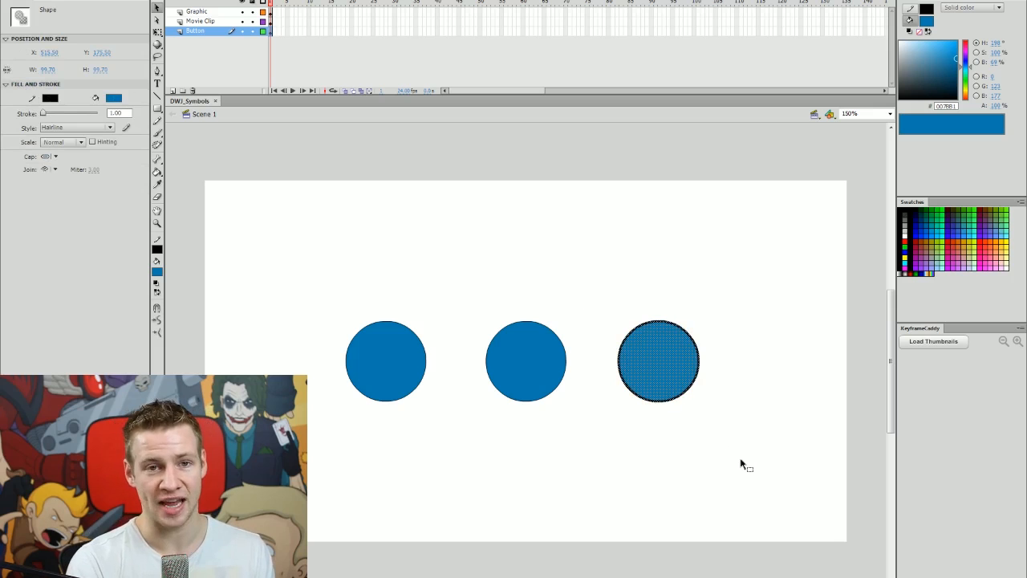
Convert the right circle to a Button-type symbol named 'Button', then nudge it upward.
{"action": "key", "text": "F8"}
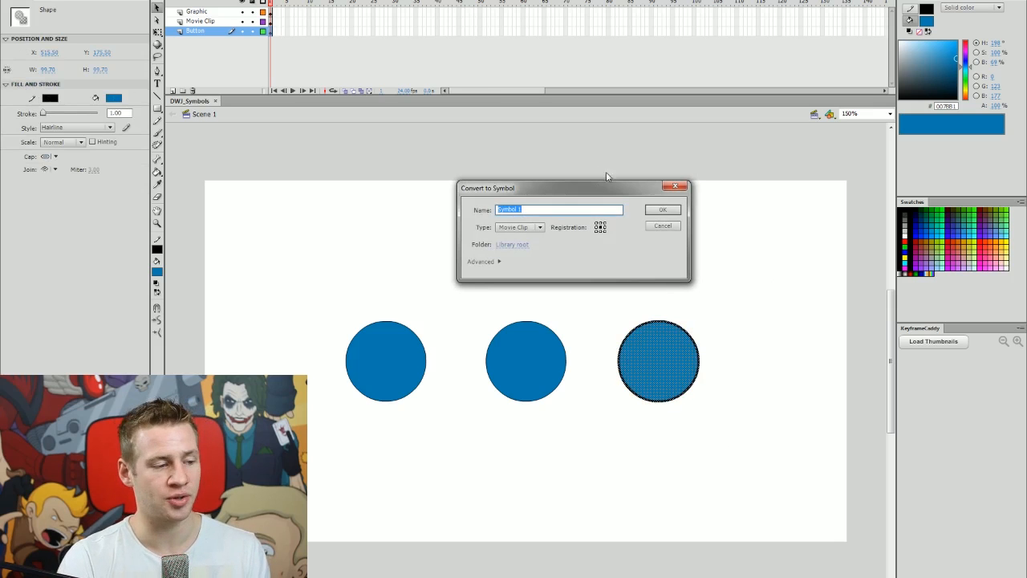
{"action": "left_click_drag", "start_coordinate": [612, 184], "coordinate": [605, 162]}
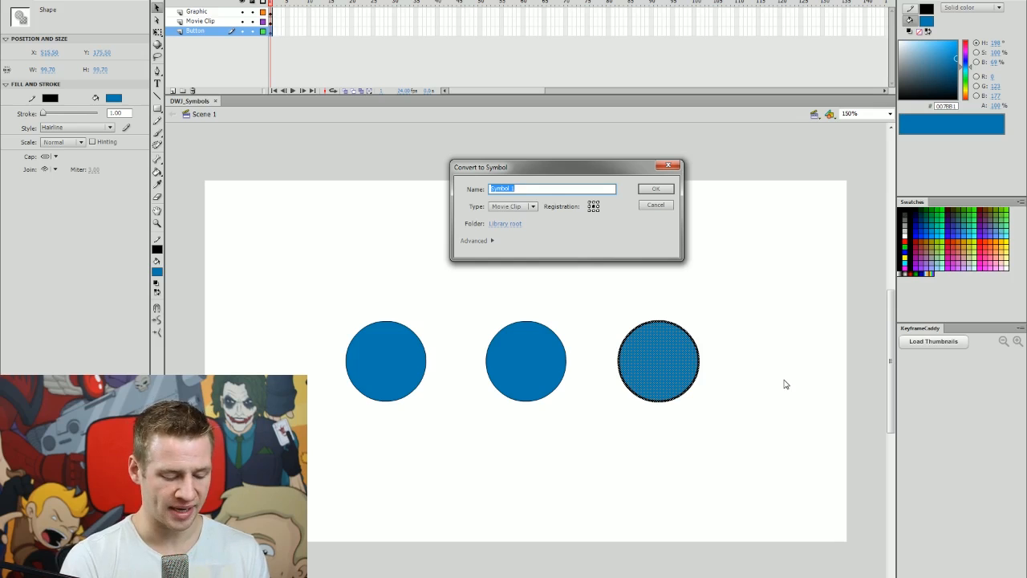
{"action": "type", "text": "Button"}
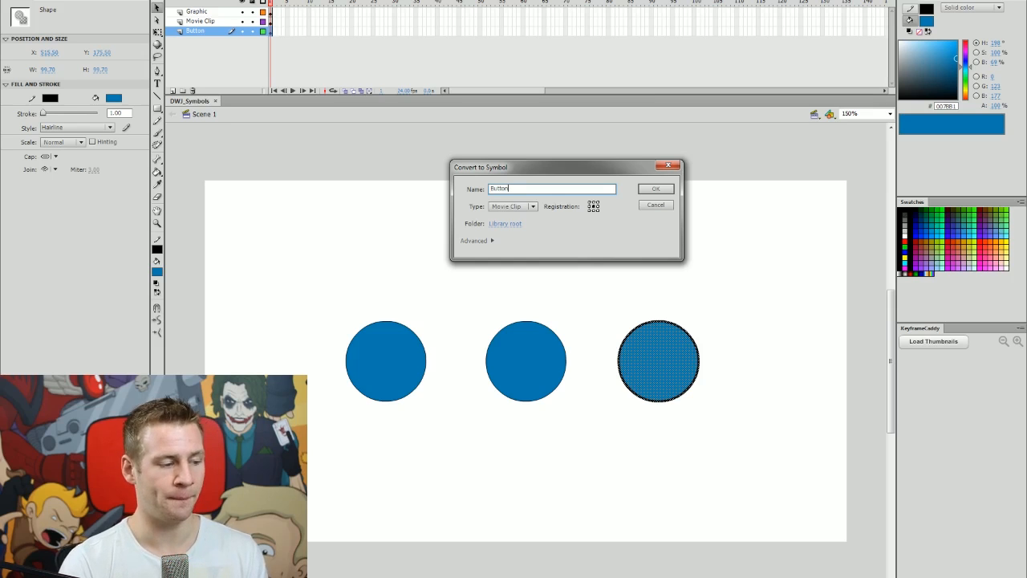
{"action": "left_click", "coordinate": [517, 211]}
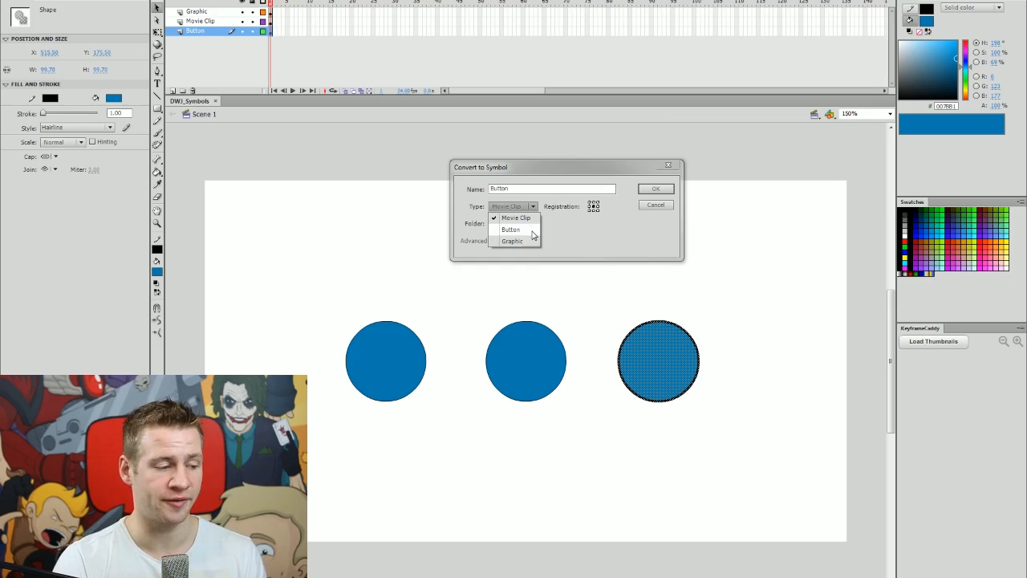
{"action": "left_click", "coordinate": [530, 231]}
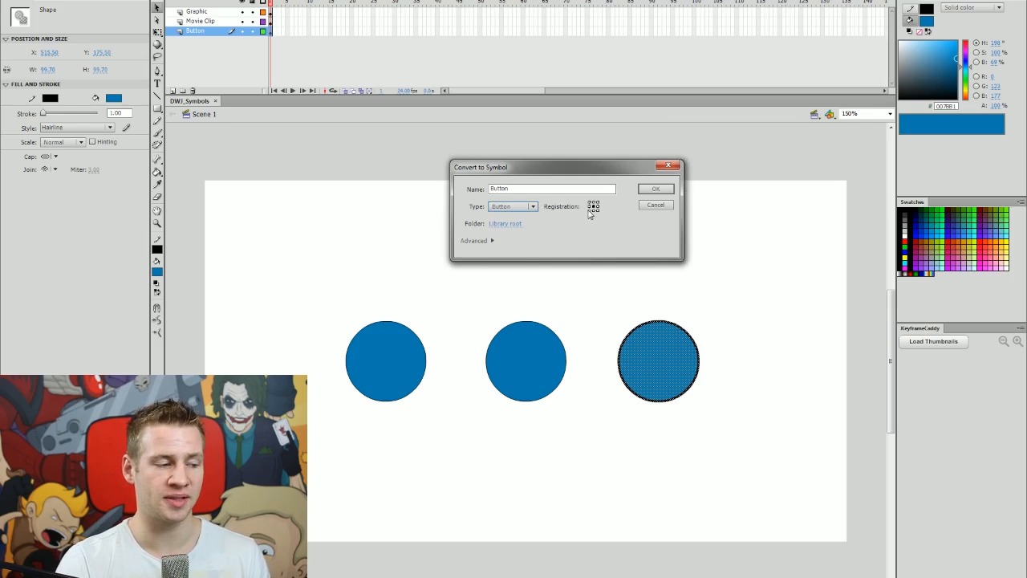
{"action": "left_click", "coordinate": [490, 242]}
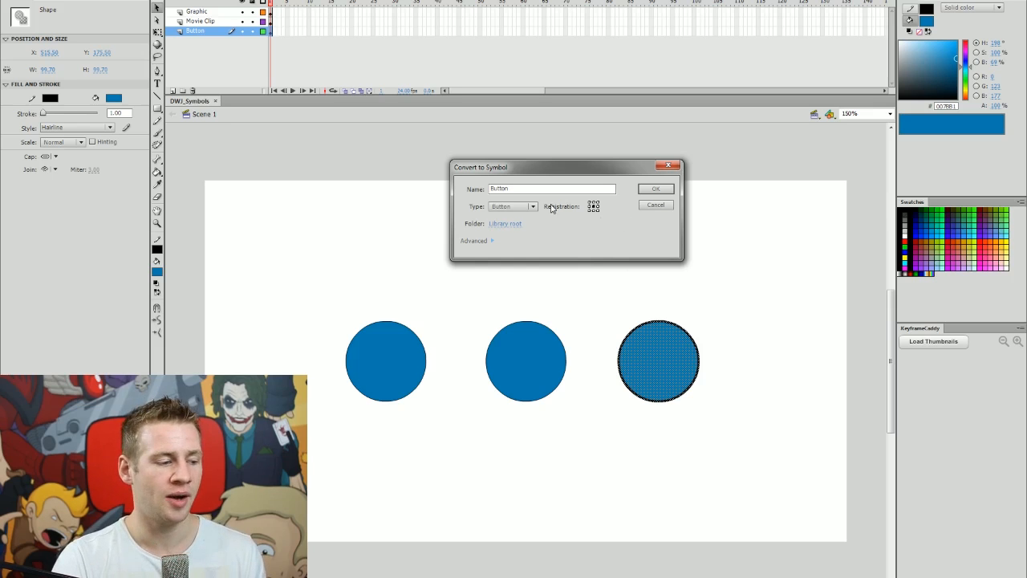
{"action": "left_click", "coordinate": [657, 190]}
{"action": "left_click_drag", "start_coordinate": [673, 348], "coordinate": [692, 304]}
Undo the stray move and convert the middle circle to a Movie Clip named 'MovieClip'.
{"action": "key", "text": "ctrl+z"}
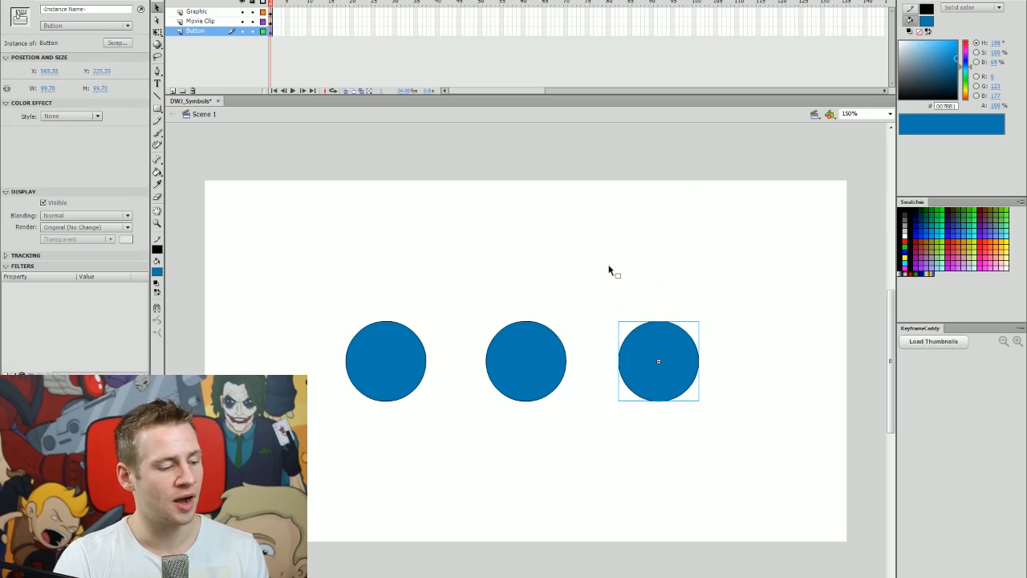
{"action": "key", "text": "ctrl+z"}
{"action": "key", "text": "ctrl+z"}
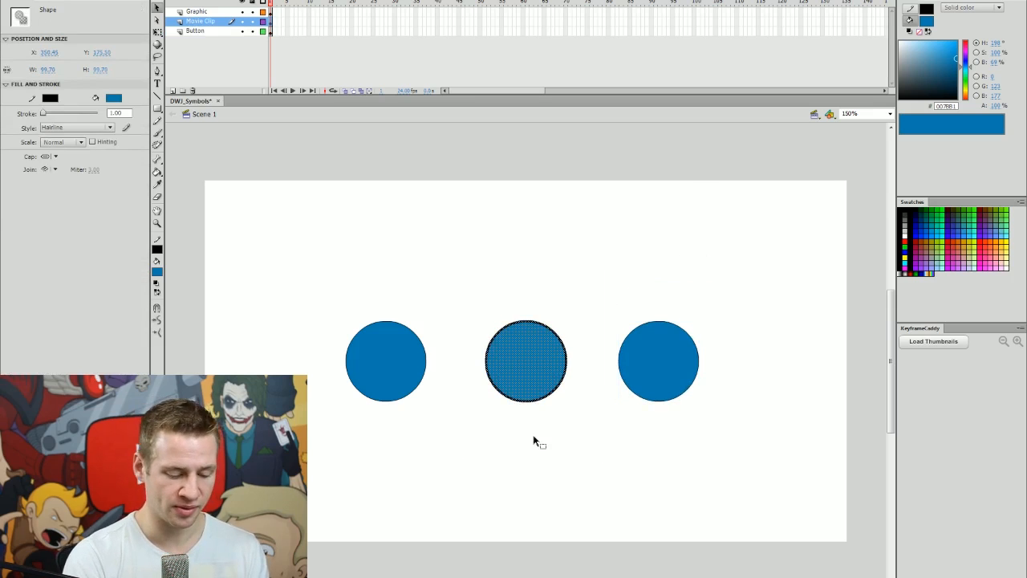
{"action": "key", "text": "F8"}
{"action": "type", "text": "MovieClip"}
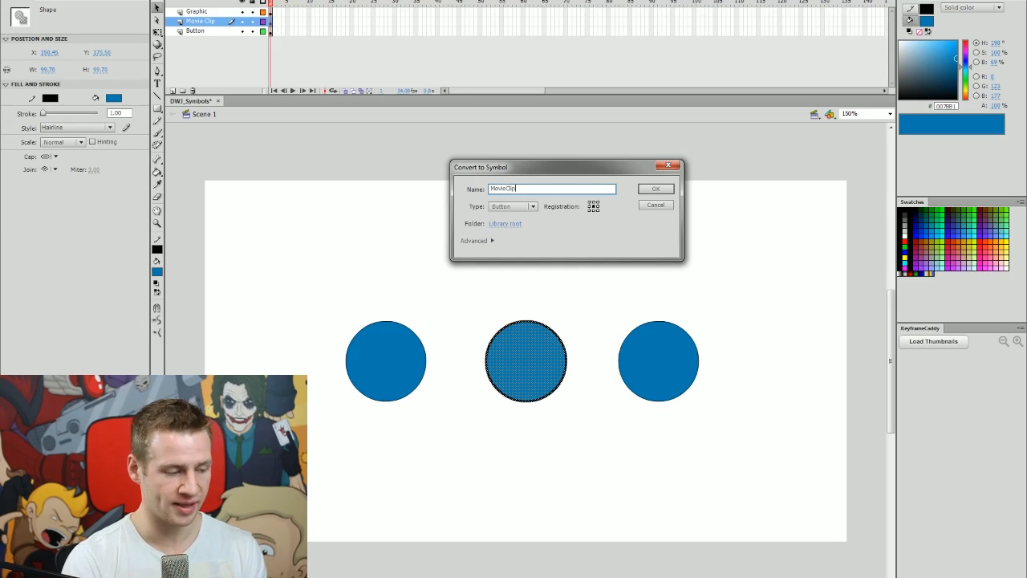
{"action": "left_click", "coordinate": [517, 207]}
{"action": "left_click", "coordinate": [518, 217]}
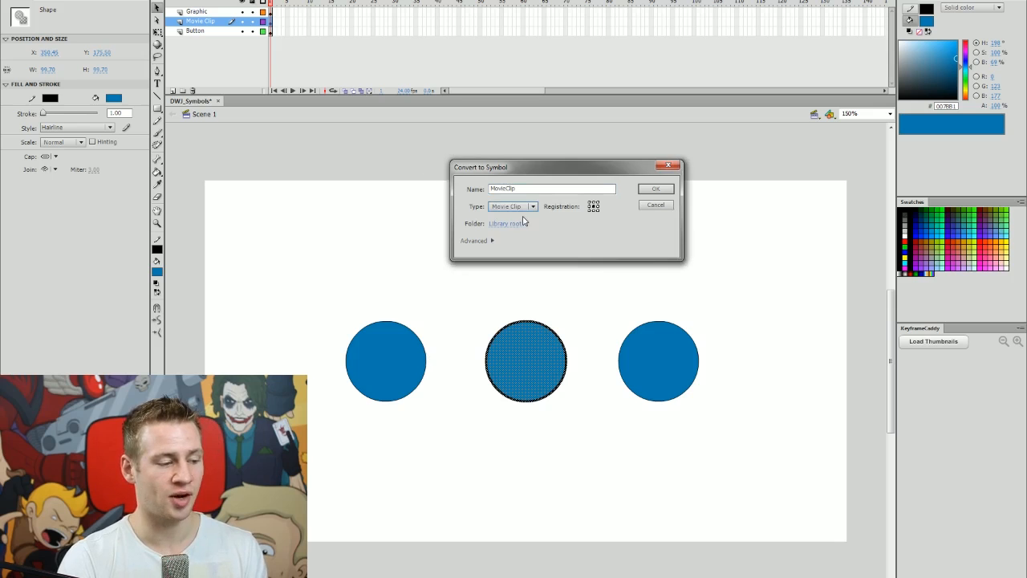
{"action": "left_click", "coordinate": [662, 191]}
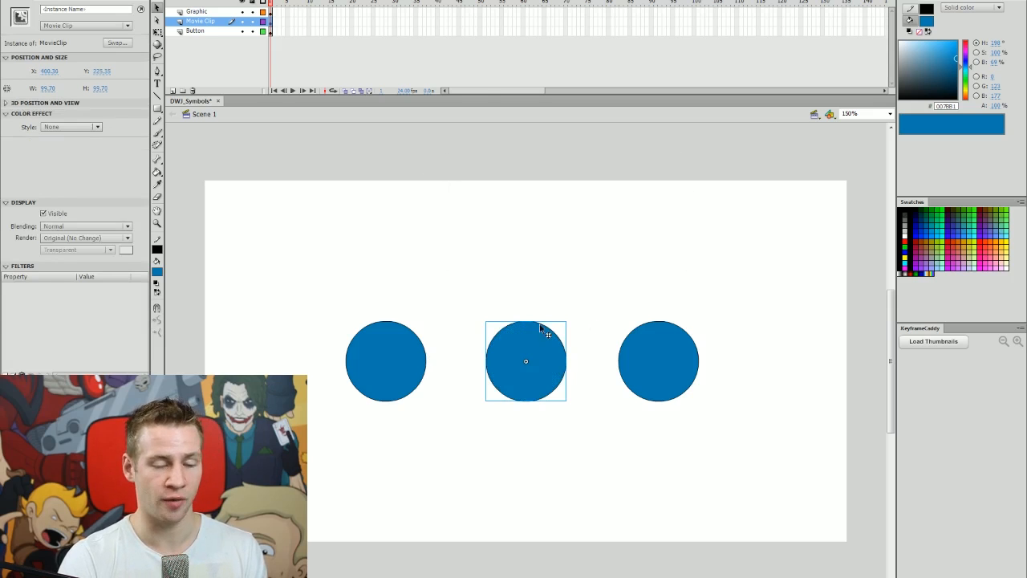
Convert the left circle to a Graphic symbol named 'Graphic'.
{"action": "left_click_drag", "start_coordinate": [458, 278], "coordinate": [312, 452]}
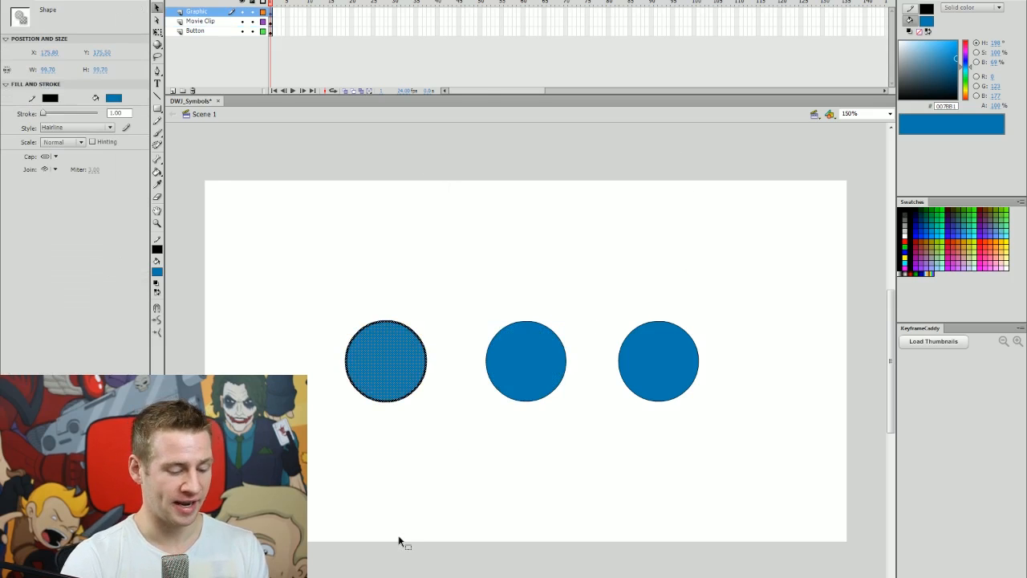
{"action": "key", "text": "F8"}
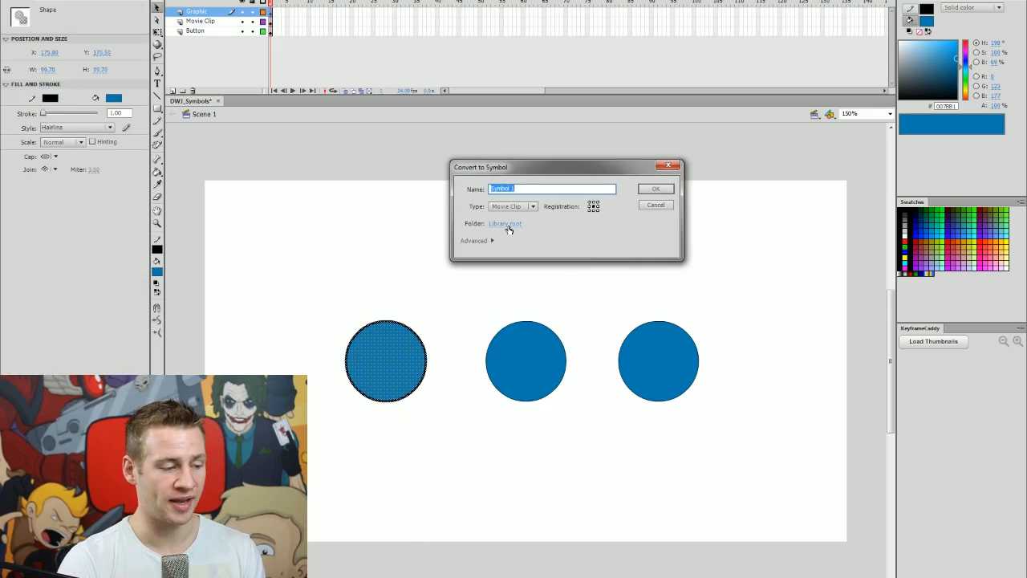
{"action": "type", "text": "Graphic"}
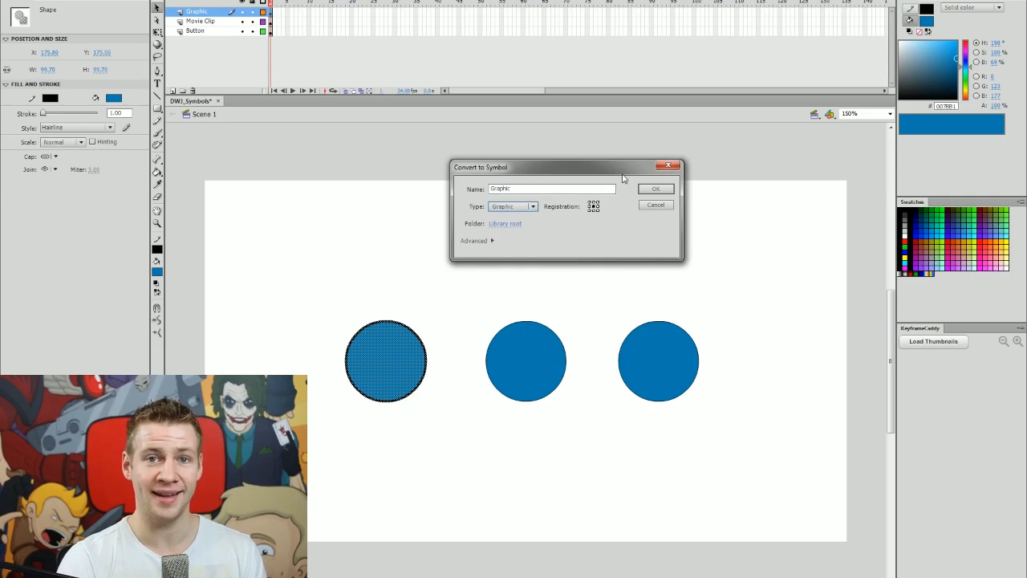
{"action": "left_click", "coordinate": [650, 190]}
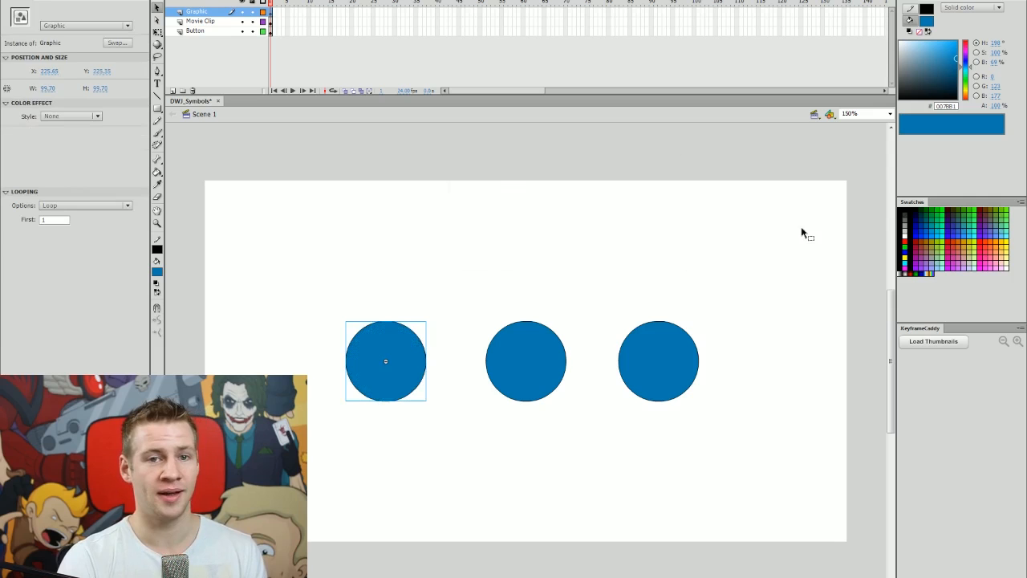
{"action": "left_click", "coordinate": [752, 241]}
{"action": "left_click_drag", "start_coordinate": [751, 278], "coordinate": [341, 406]}
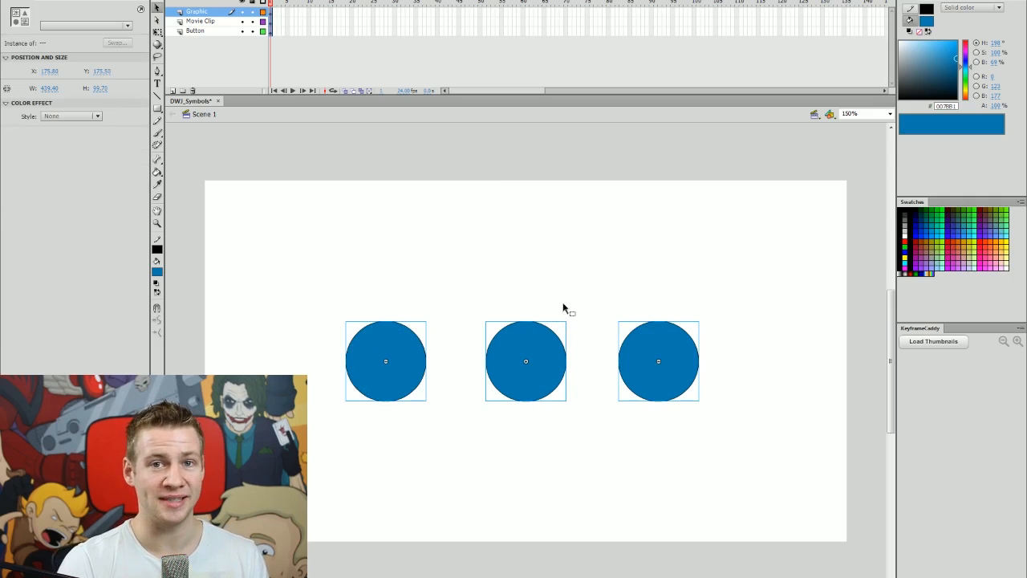
{"action": "left_click", "coordinate": [558, 228]}
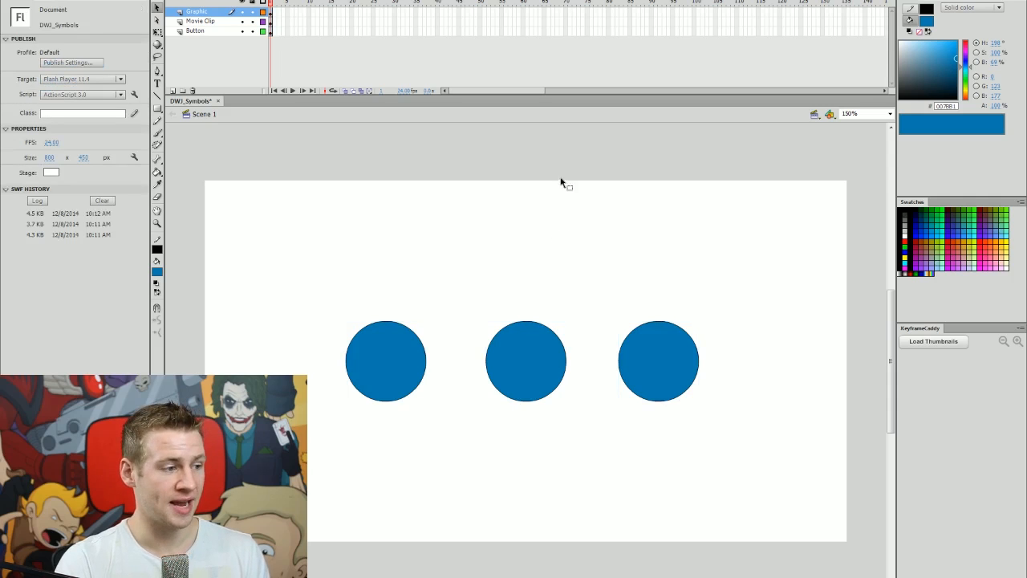
{"action": "left_click_drag", "start_coordinate": [695, 11], "coordinate": [695, 31]}
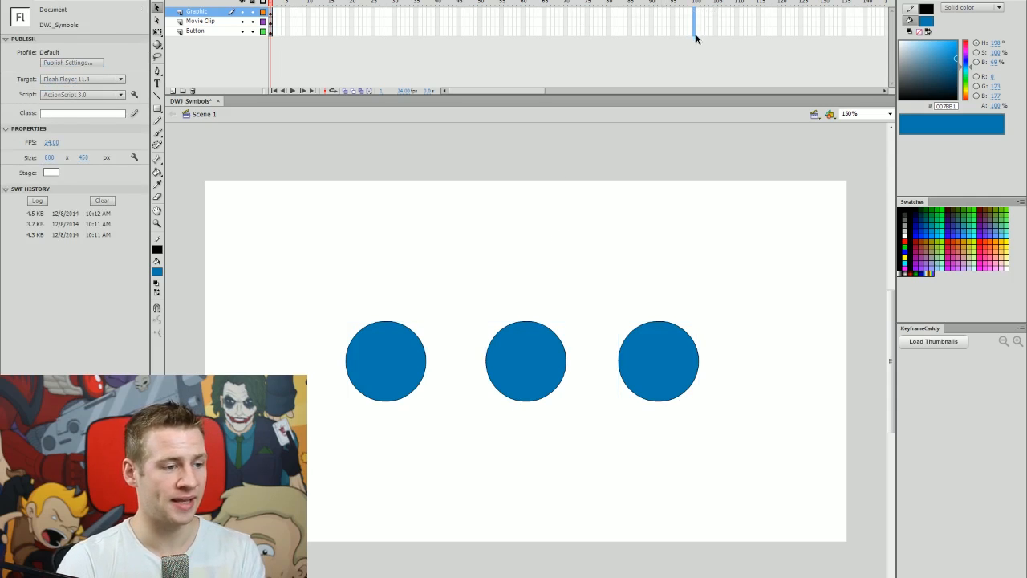
{"action": "key", "text": "F5"}
{"action": "left_click_drag", "start_coordinate": [562, 358], "coordinate": [566, 286]}
{"action": "left_click_drag", "start_coordinate": [666, 11], "coordinate": [654, 30]}
{"action": "right_click", "coordinate": [653, 29]}
{"action": "left_click", "coordinate": [684, 57]}
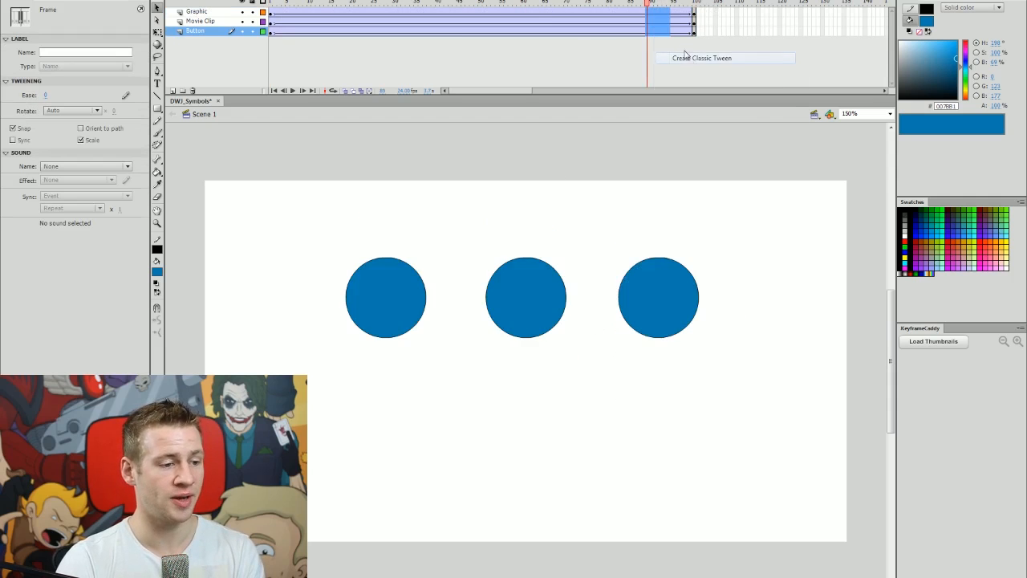
{"action": "left_click_drag", "start_coordinate": [588, 3], "coordinate": [598, 4]}
{"action": "left_click", "coordinate": [821, 230]}
{"action": "key", "text": "Return"}
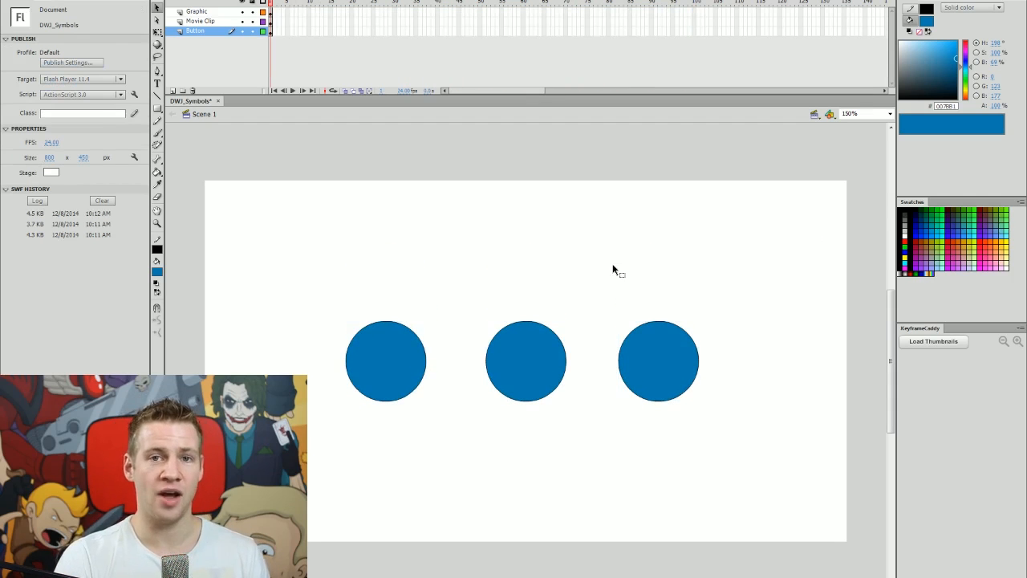
{"action": "left_click", "coordinate": [412, 362]}
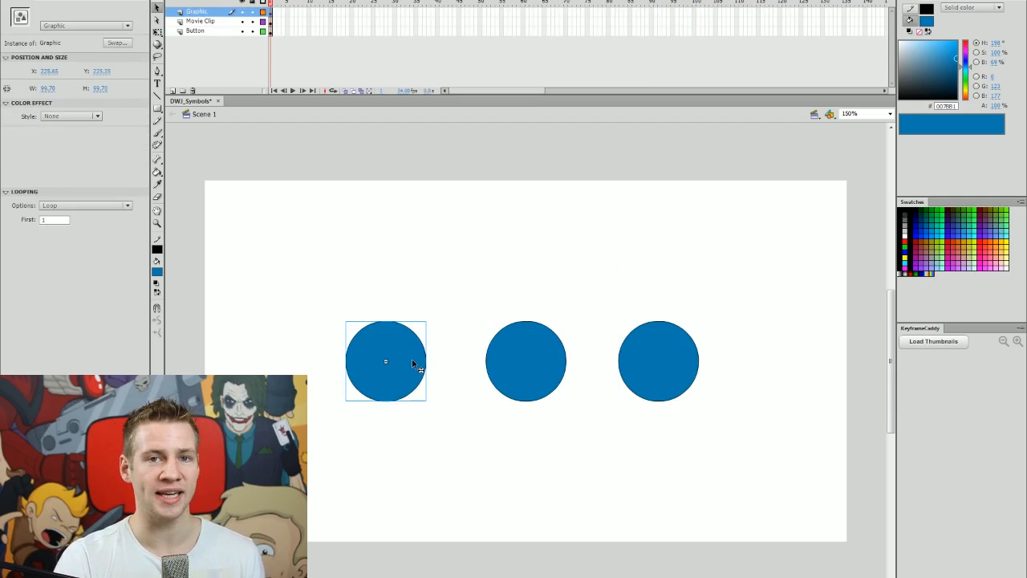
Step into the Graphic, MovieClip and Button symbols in turn, then select the Graphic circle.
{"action": "double_click", "coordinate": [414, 363]}
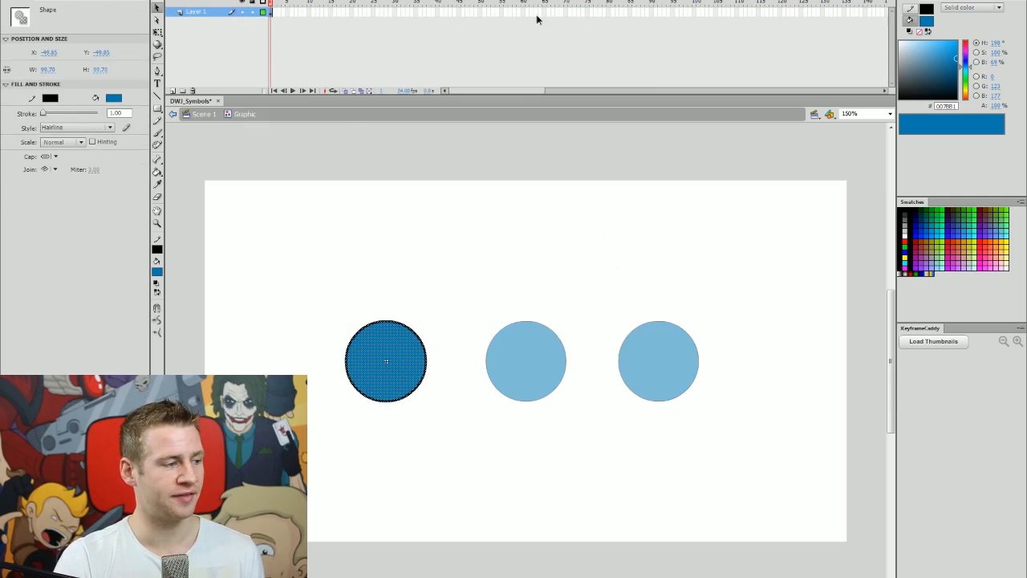
{"action": "left_click", "coordinate": [630, 22]}
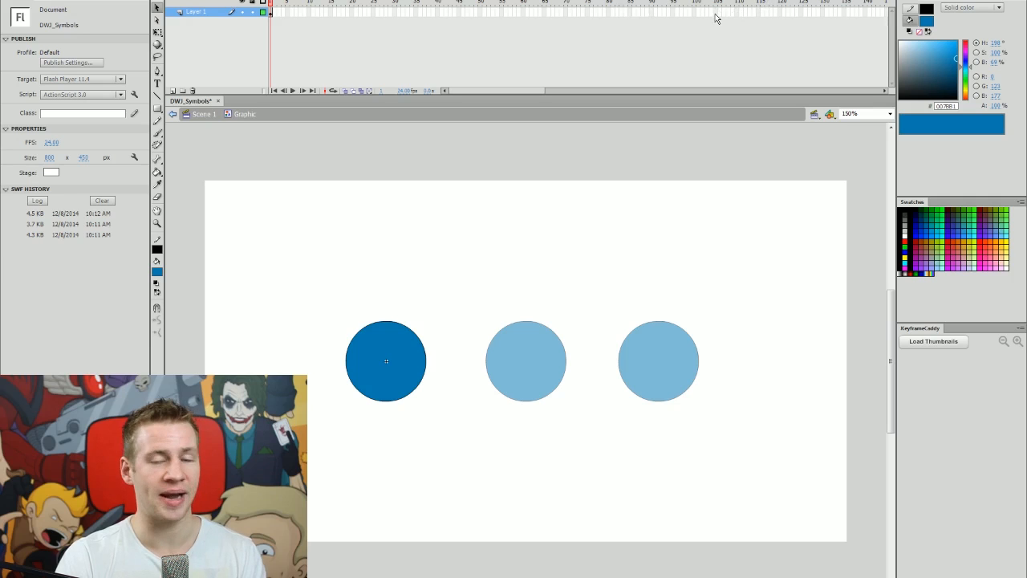
{"action": "double_click", "coordinate": [514, 303]}
{"action": "left_click", "coordinate": [537, 347]}
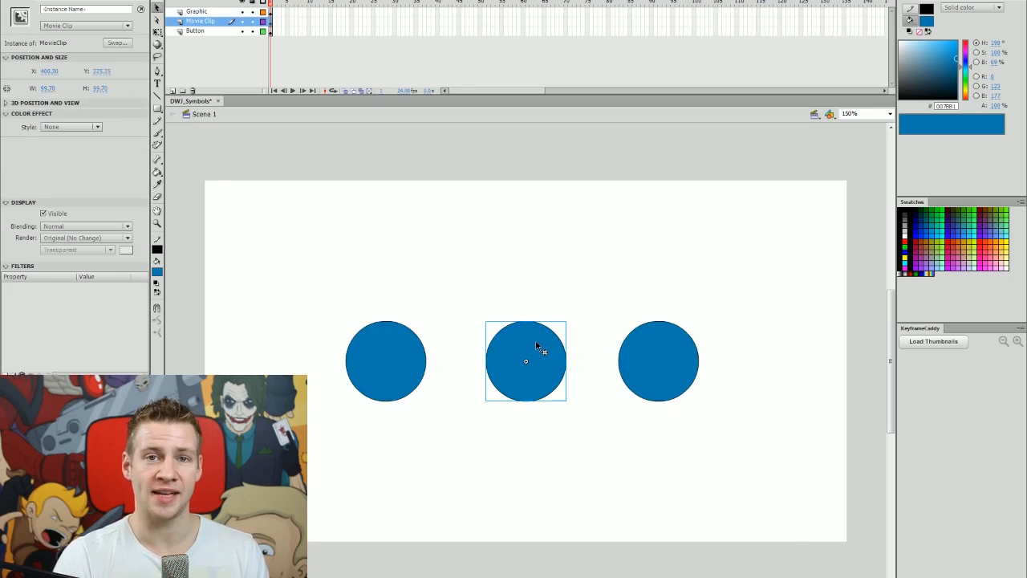
{"action": "double_click", "coordinate": [538, 347]}
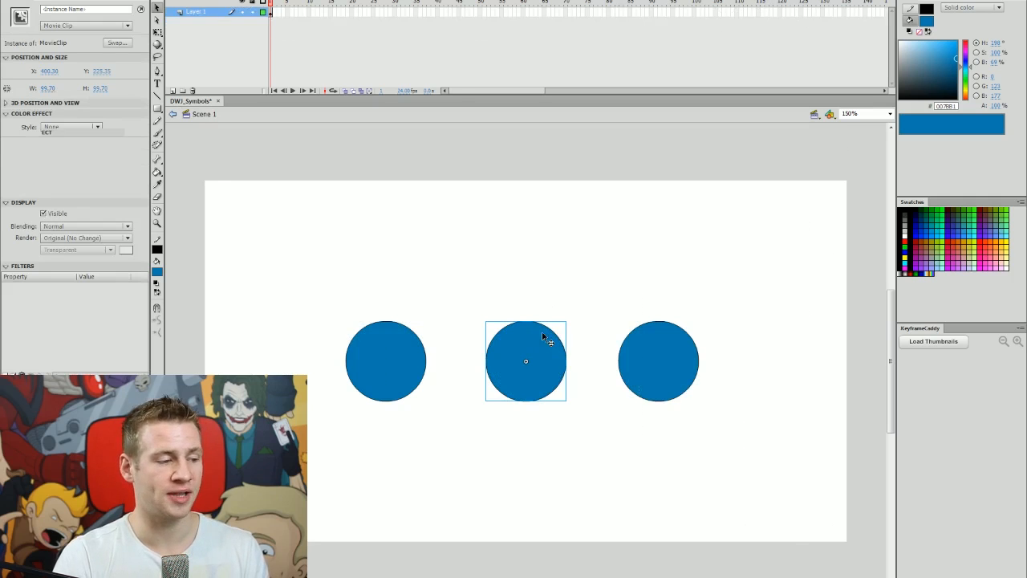
{"action": "double_click", "coordinate": [683, 248]}
{"action": "left_click", "coordinate": [660, 345]}
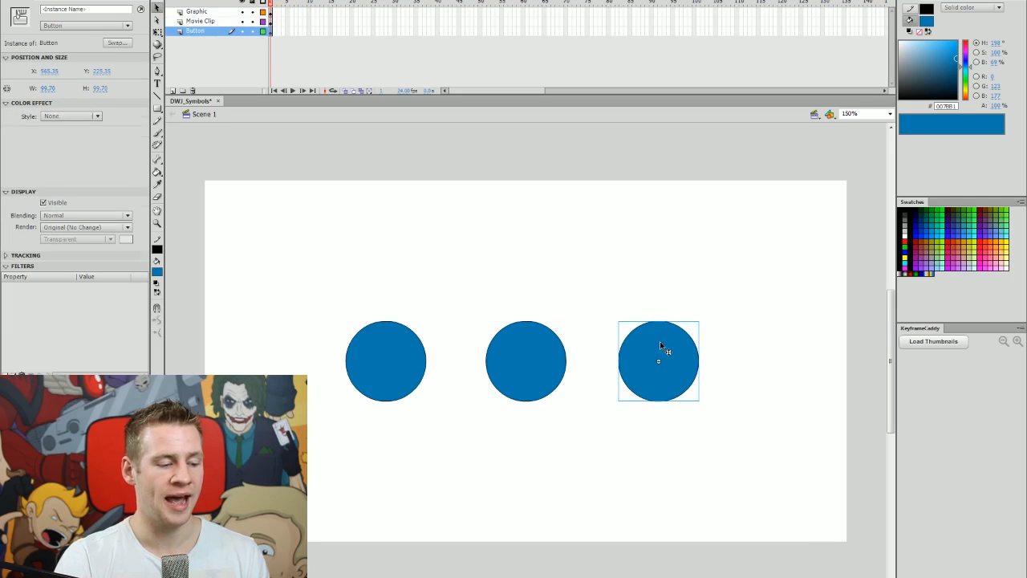
{"action": "double_click", "coordinate": [681, 345]}
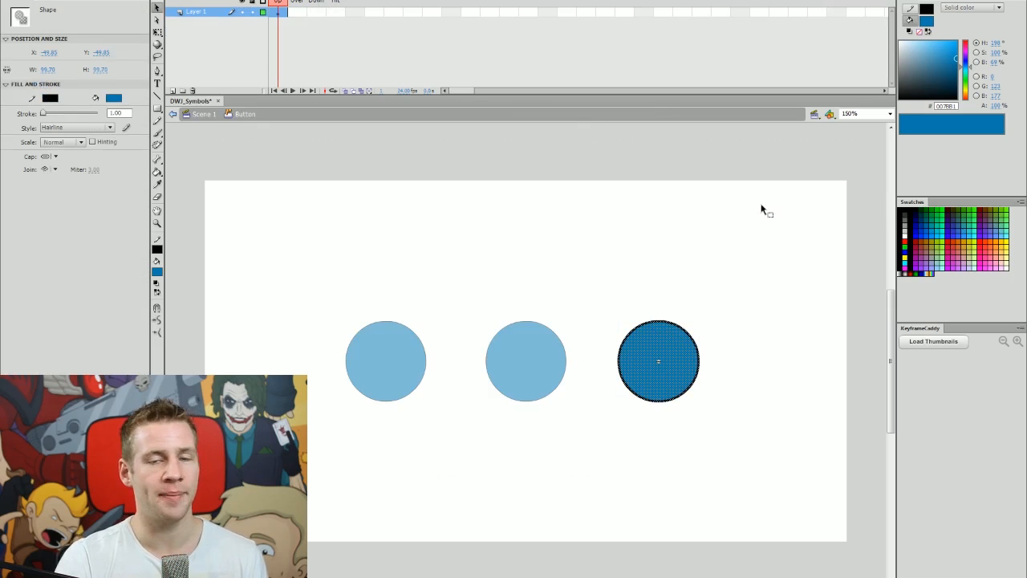
{"action": "double_click", "coordinate": [605, 247]}
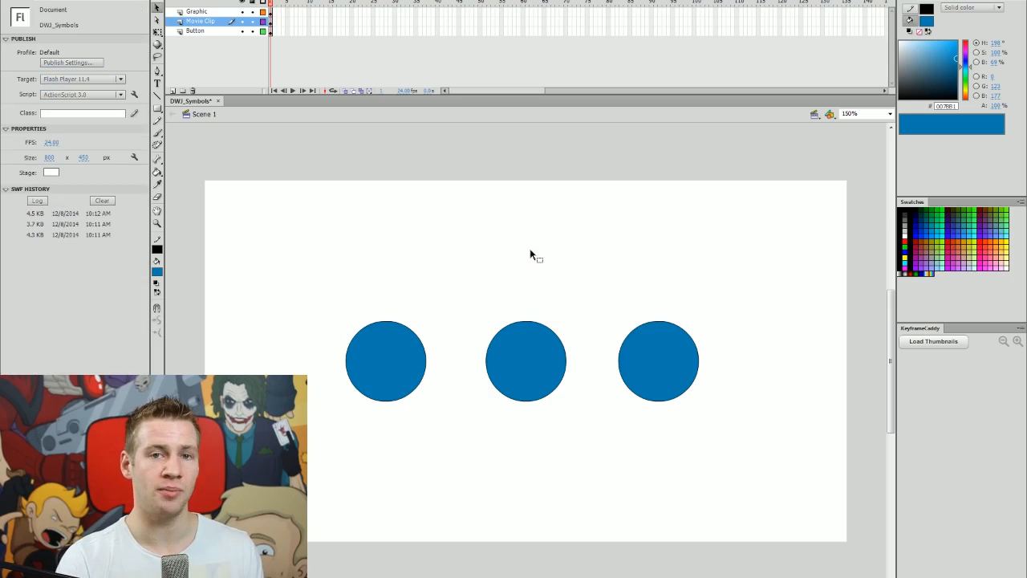
{"action": "left_click", "coordinate": [415, 356]}
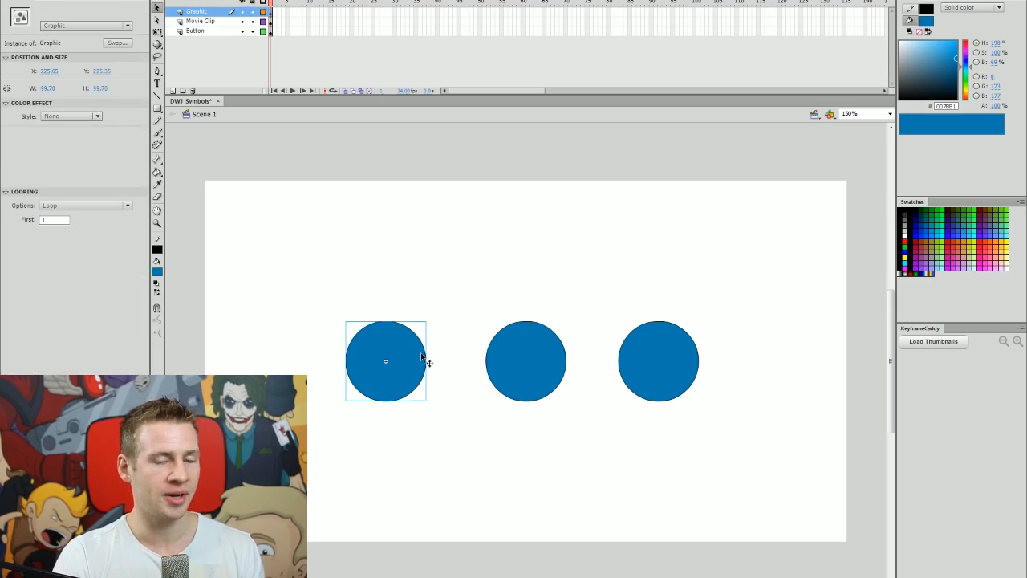
Inside the Graphic symbol, add a keyframe at frame 50 with a green fill.
{"action": "double_click", "coordinate": [423, 361]}
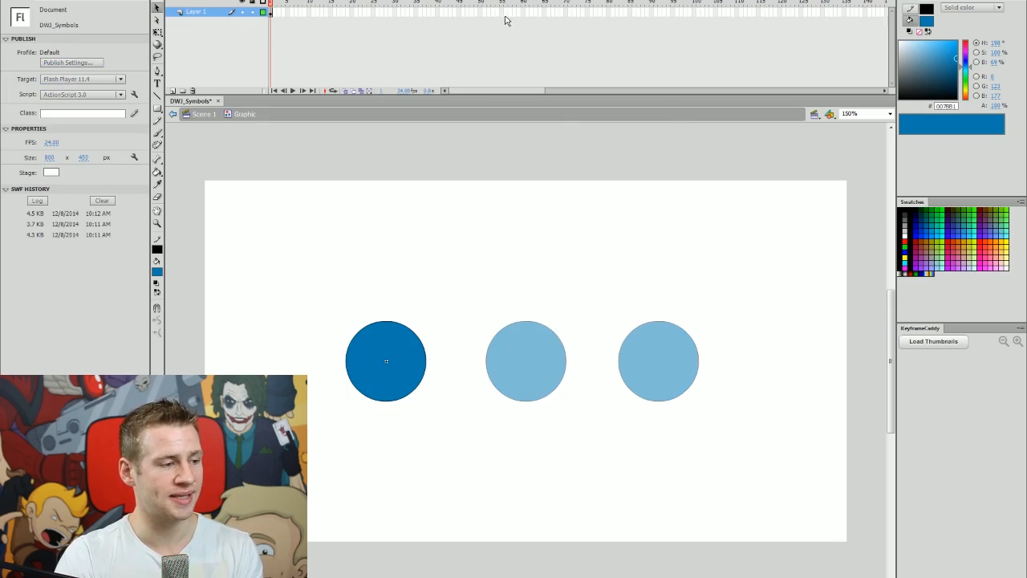
{"action": "left_click", "coordinate": [481, 12]}
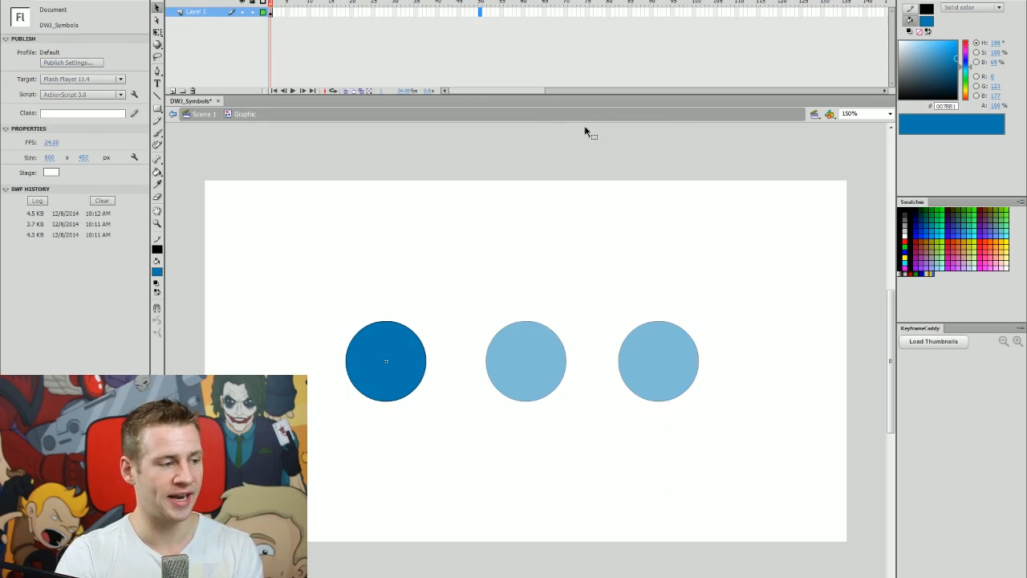
{"action": "key", "text": "F6"}
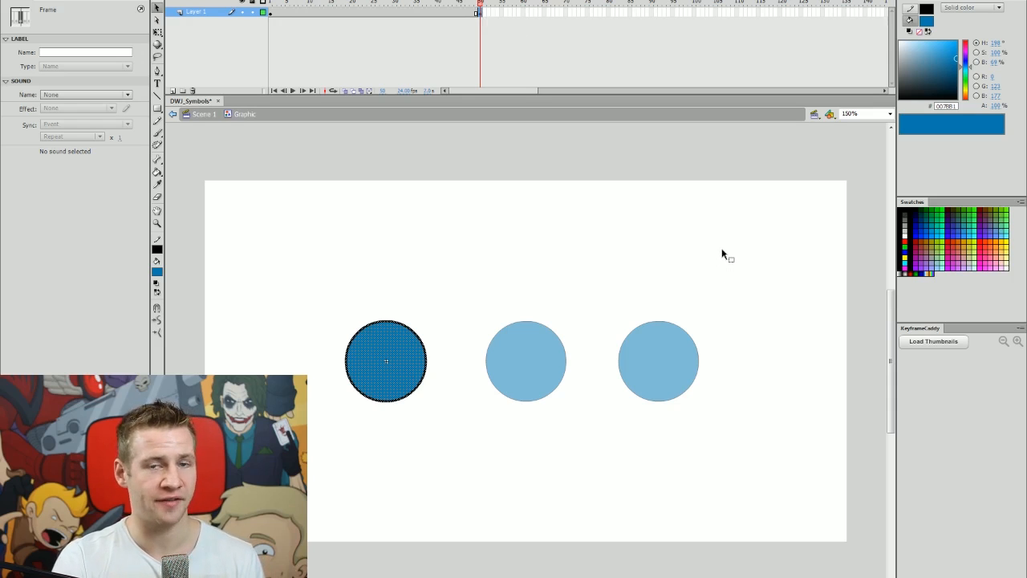
{"action": "left_click_drag", "start_coordinate": [969, 67], "coordinate": [972, 84]}
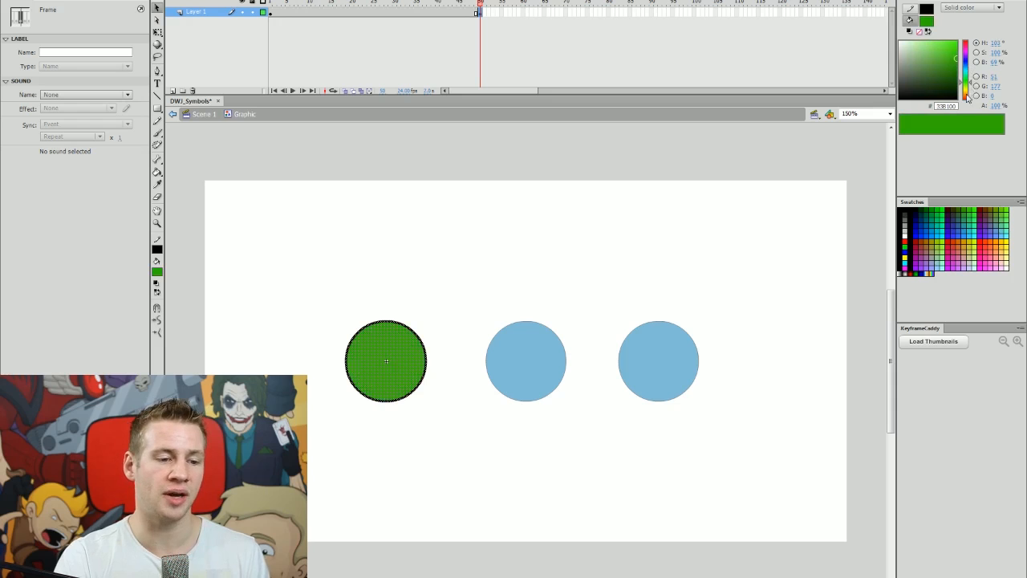
{"action": "left_click", "coordinate": [402, 16]}
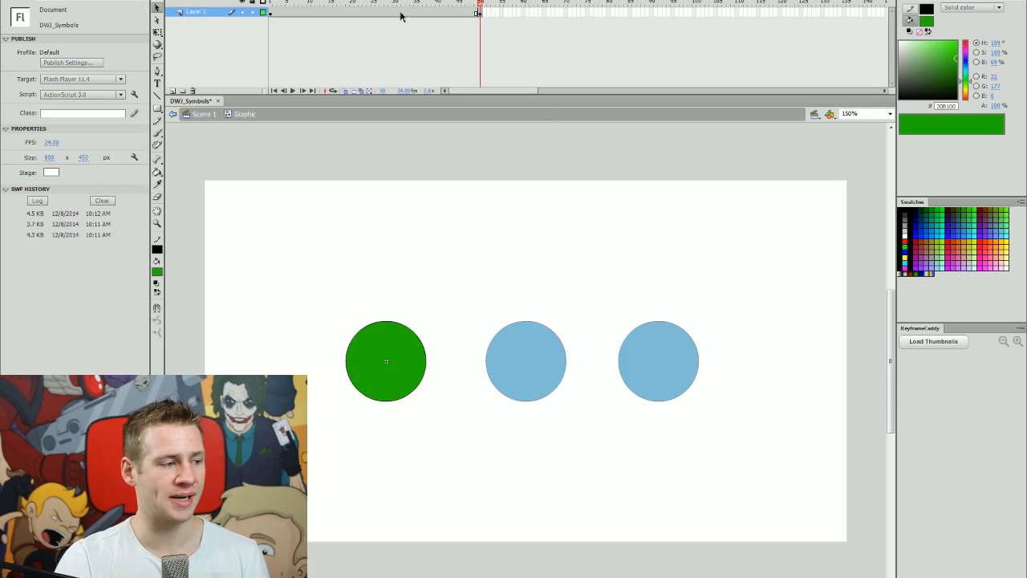
Create a shape tween across the 50 frames, preview it, and return to Scene 1.
{"action": "right_click", "coordinate": [401, 17]}
{"action": "left_click", "coordinate": [438, 32]}
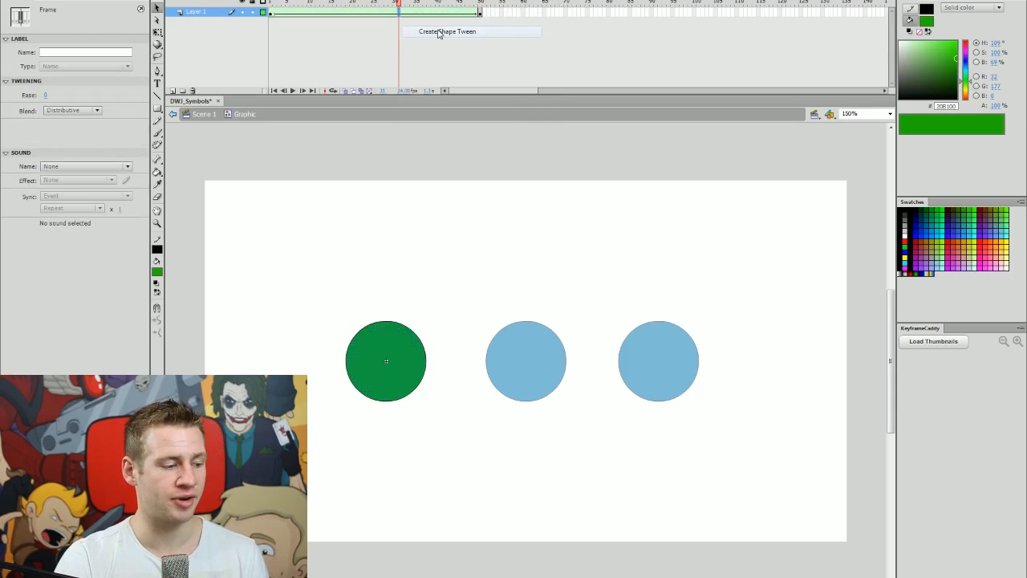
{"action": "key", "text": "Return"}
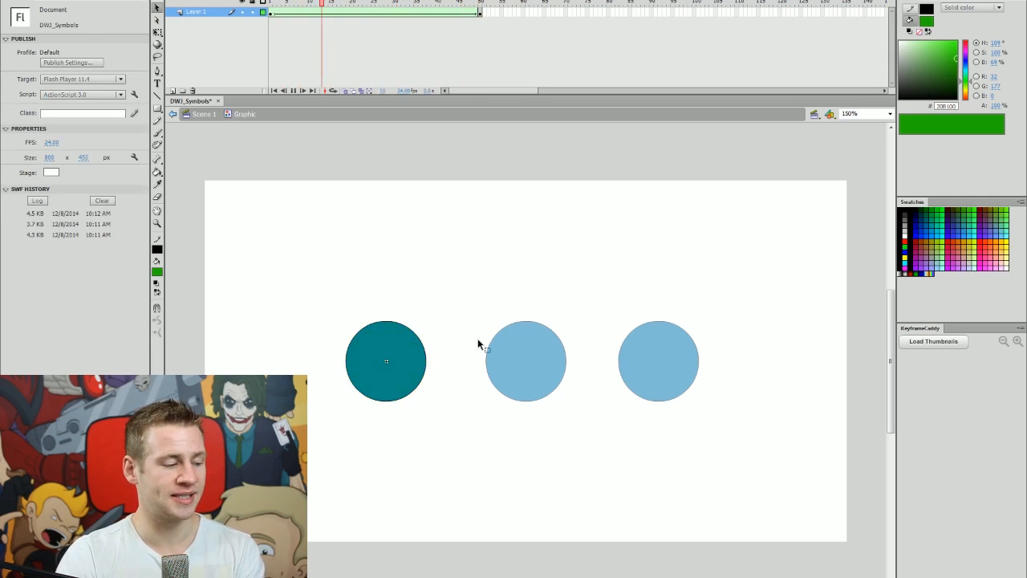
{"action": "left_click", "coordinate": [478, 15]}
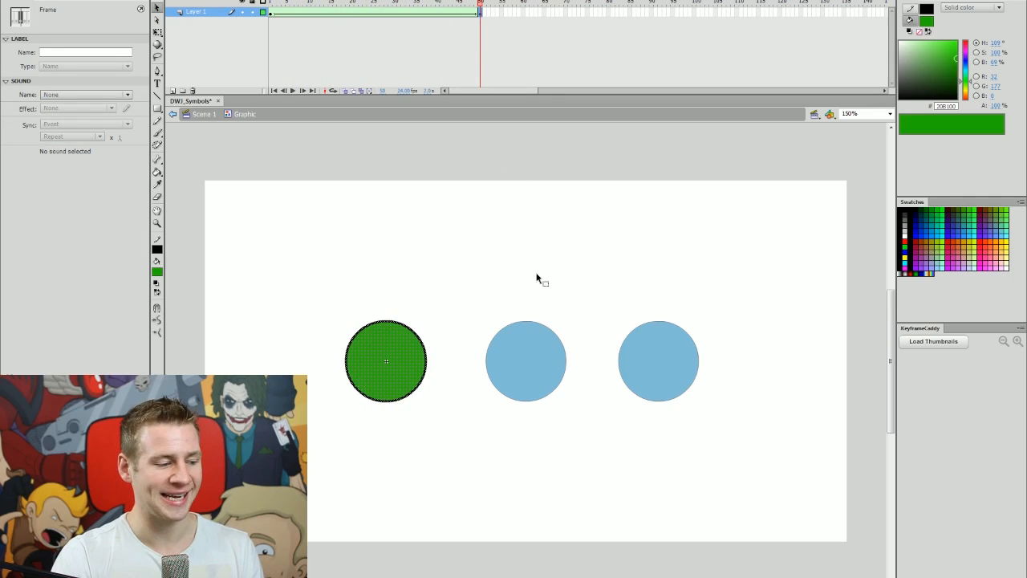
{"action": "left_click", "coordinate": [559, 354]}
{"action": "double_click", "coordinate": [446, 257]}
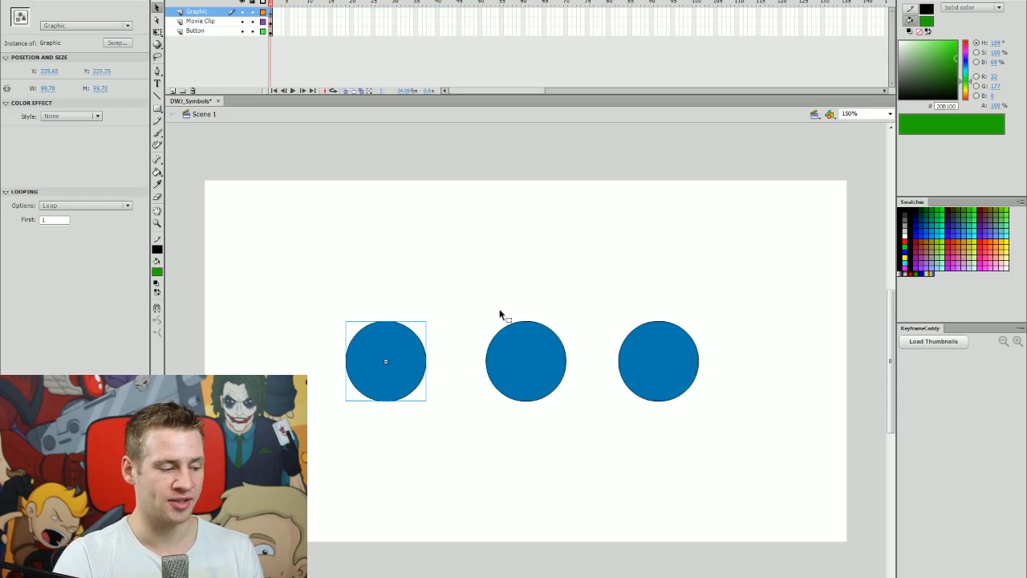
{"action": "left_click", "coordinate": [679, 282]}
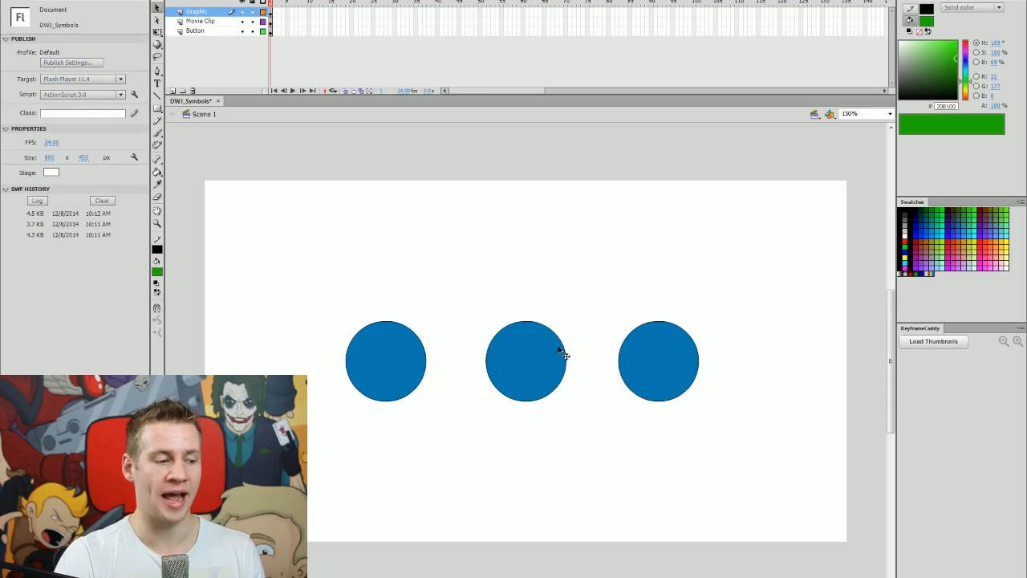
Inside the MovieClip symbol, add a keyframe at frame 50 filled green.
{"action": "double_click", "coordinate": [561, 350]}
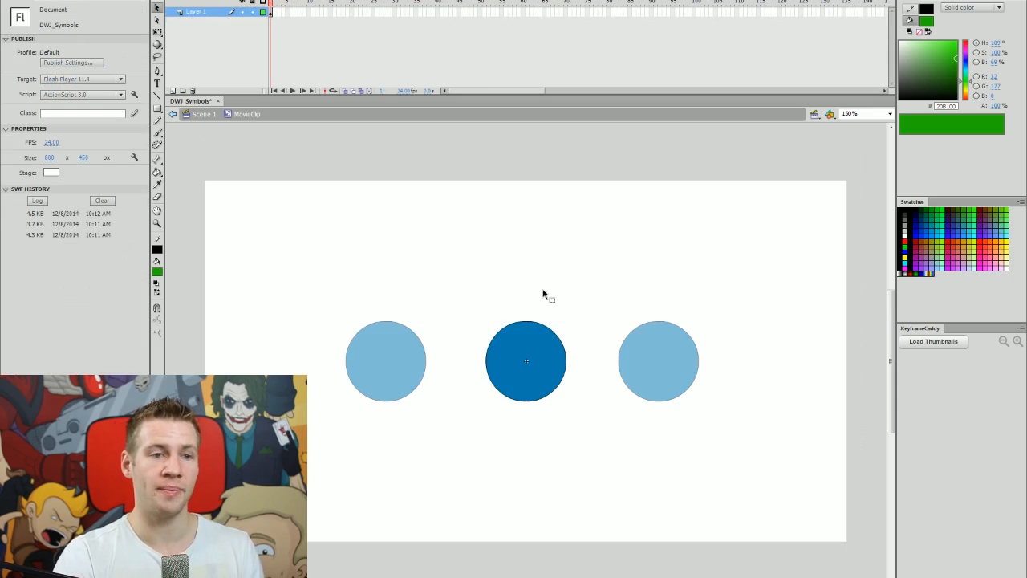
{"action": "left_click", "coordinate": [481, 12]}
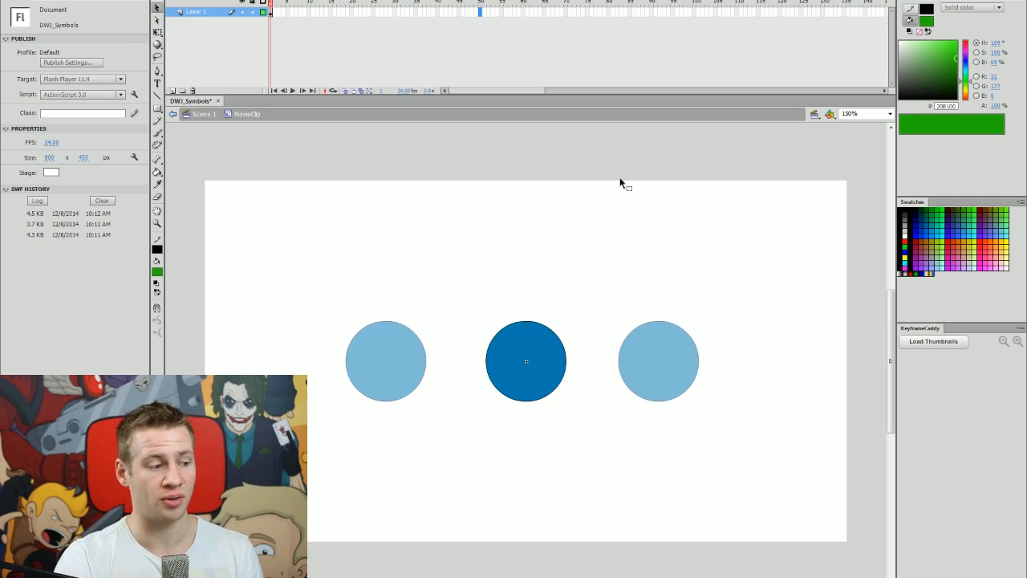
{"action": "key", "text": "ctrl+alt+v"}
{"action": "left_click", "coordinate": [496, 3]}
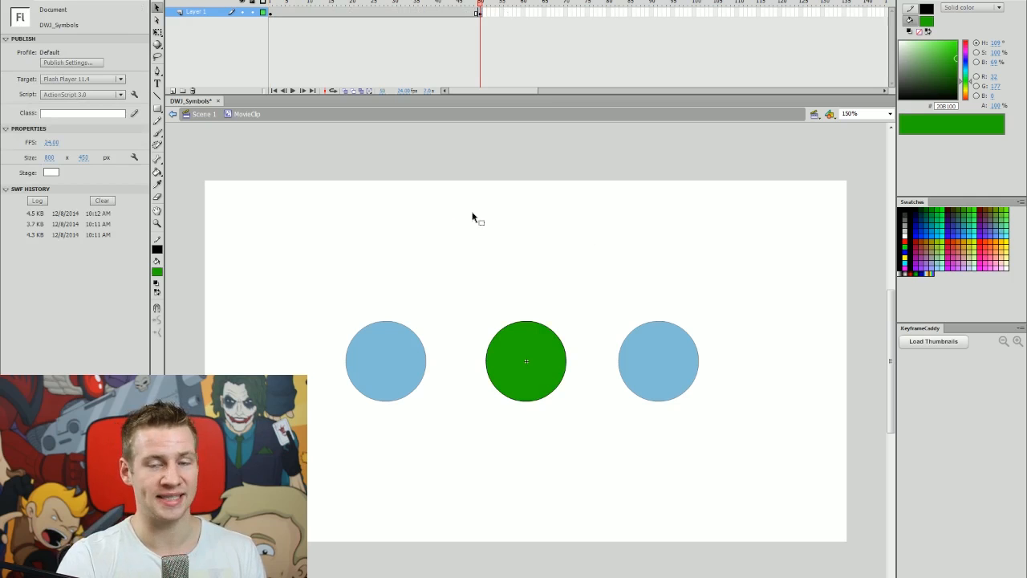
Create a shape tween between the keyframes, preview it, and return to Scene 1.
{"action": "right_click", "coordinate": [386, 12]}
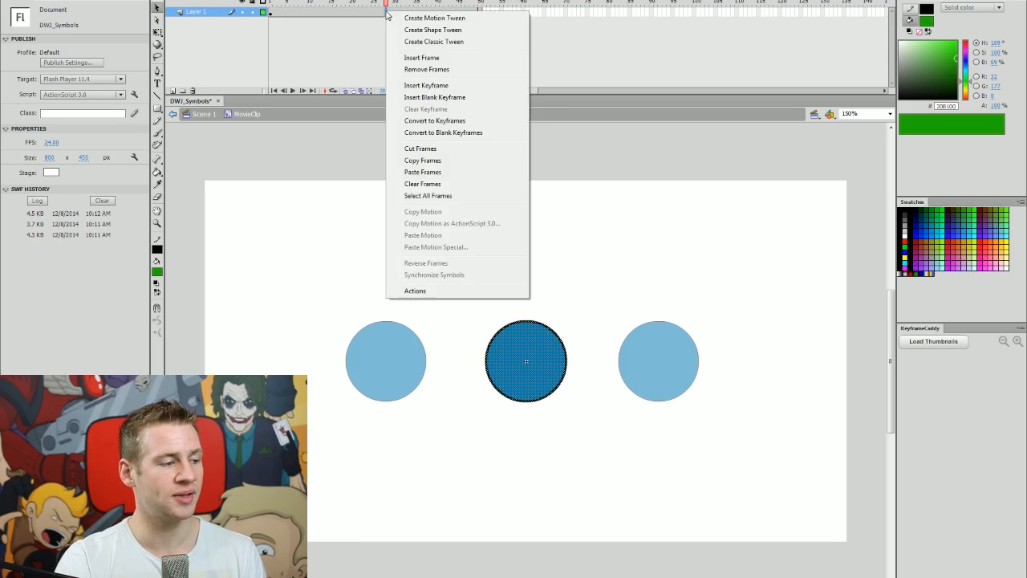
{"action": "left_click", "coordinate": [423, 30]}
{"action": "key", "text": "Return"}
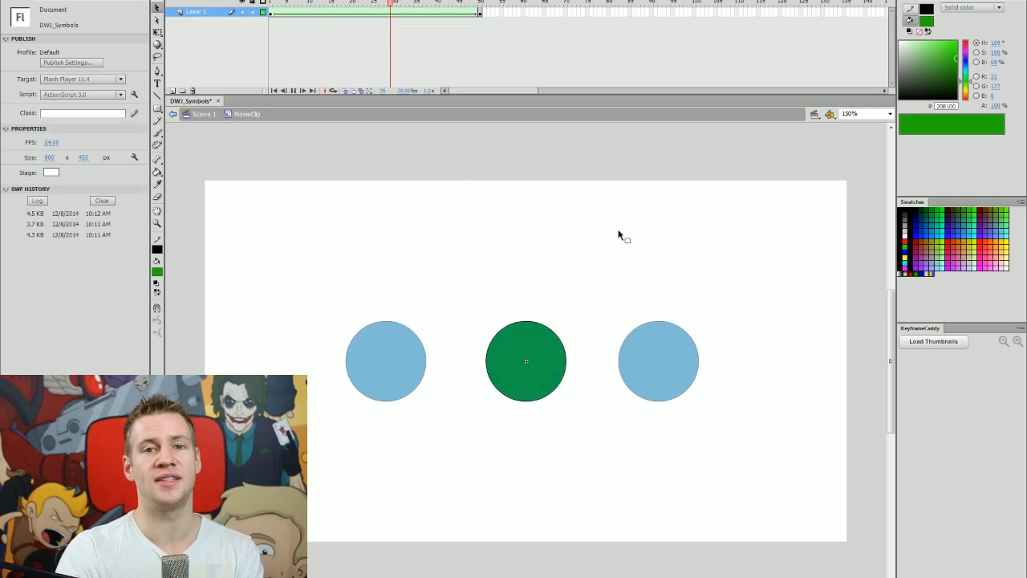
{"action": "double_click", "coordinate": [473, 256]}
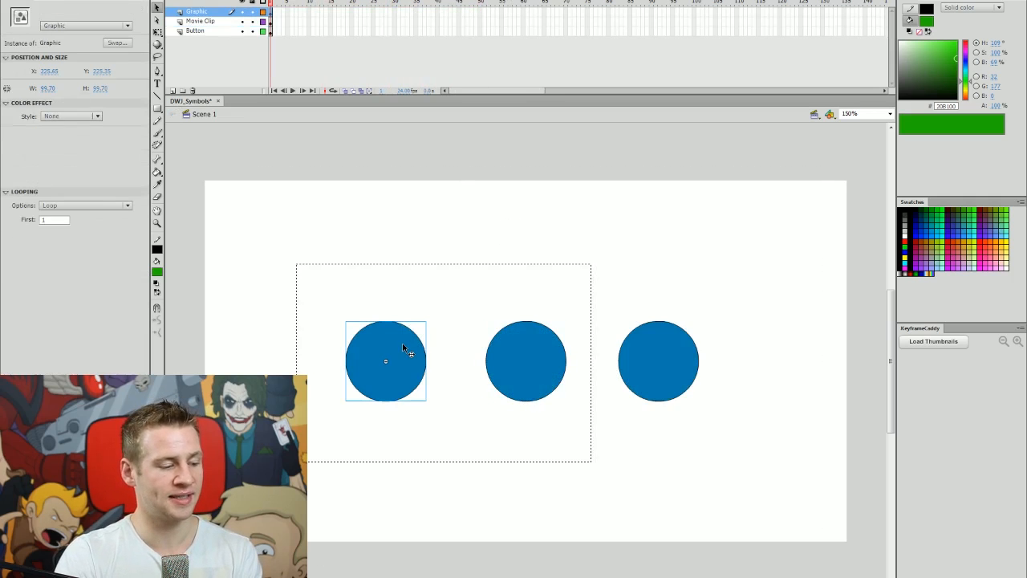
Play the Graphic and MovieClip symbols' tweens, then test the movie.
{"action": "double_click", "coordinate": [408, 351]}
{"action": "key", "text": "Return"}
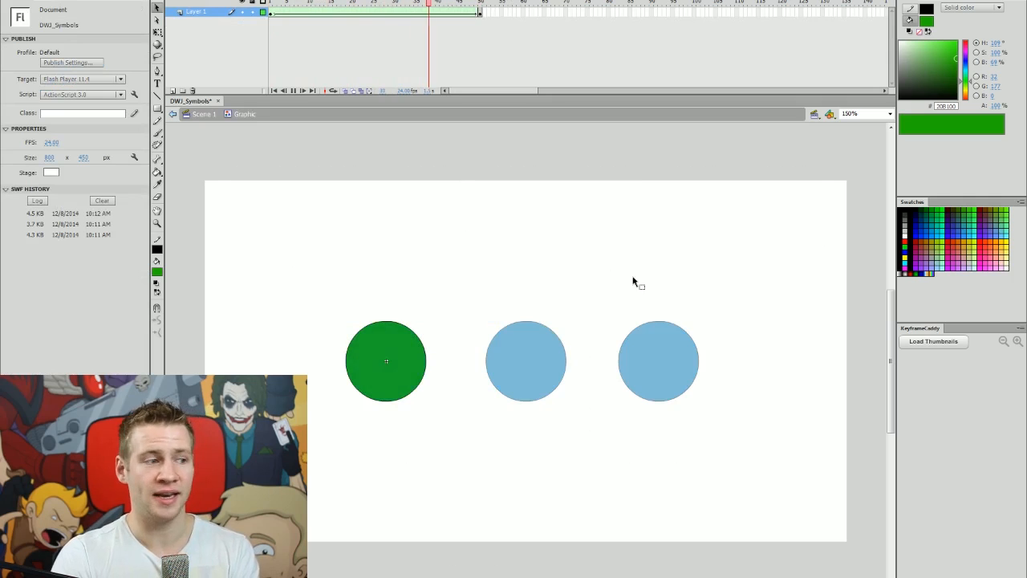
{"action": "double_click", "coordinate": [535, 230]}
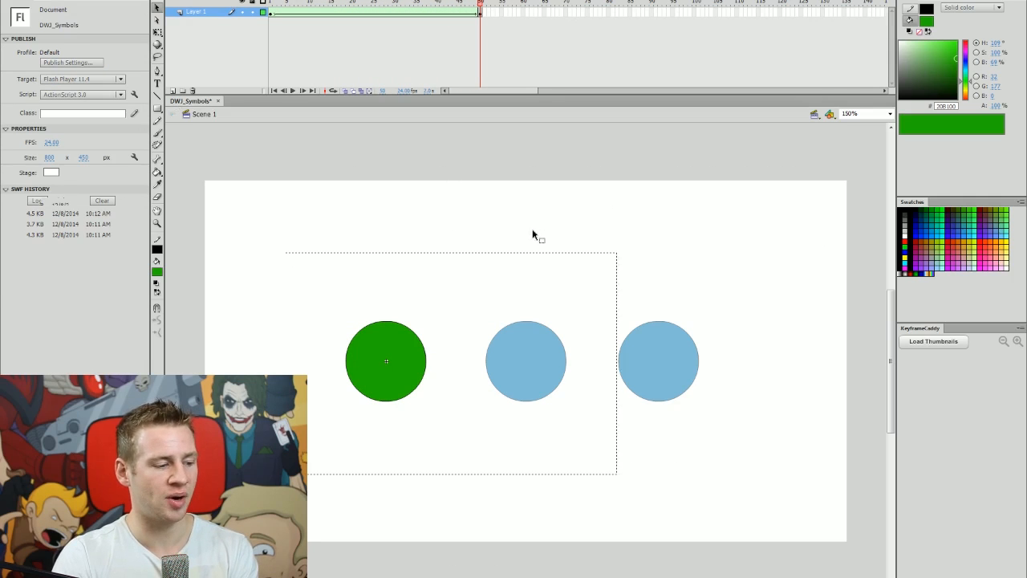
{"action": "left_click", "coordinate": [537, 342]}
{"action": "double_click", "coordinate": [537, 342]}
{"action": "key", "text": "Return"}
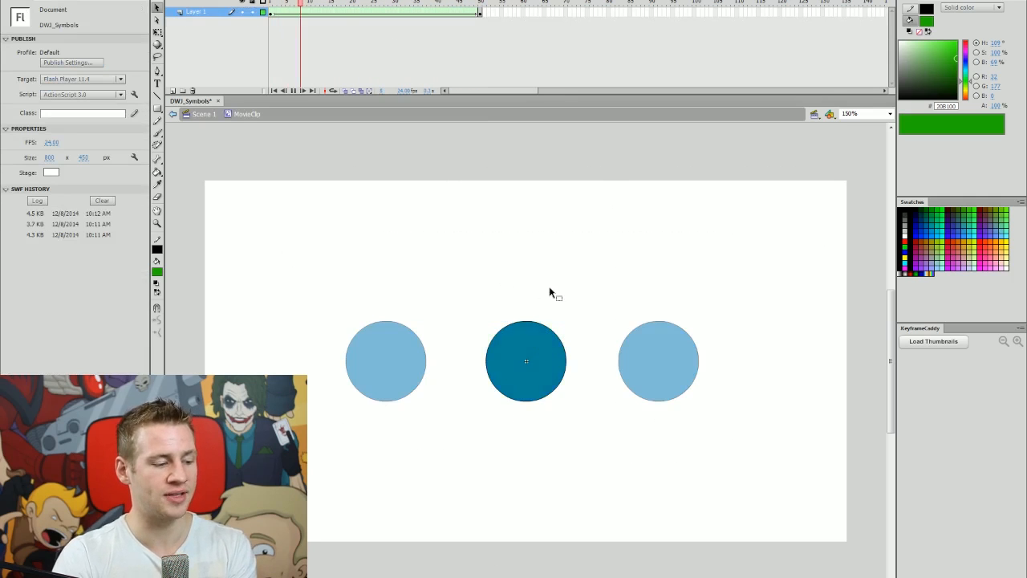
{"action": "double_click", "coordinate": [585, 246]}
{"action": "left_click", "coordinate": [606, 237]}
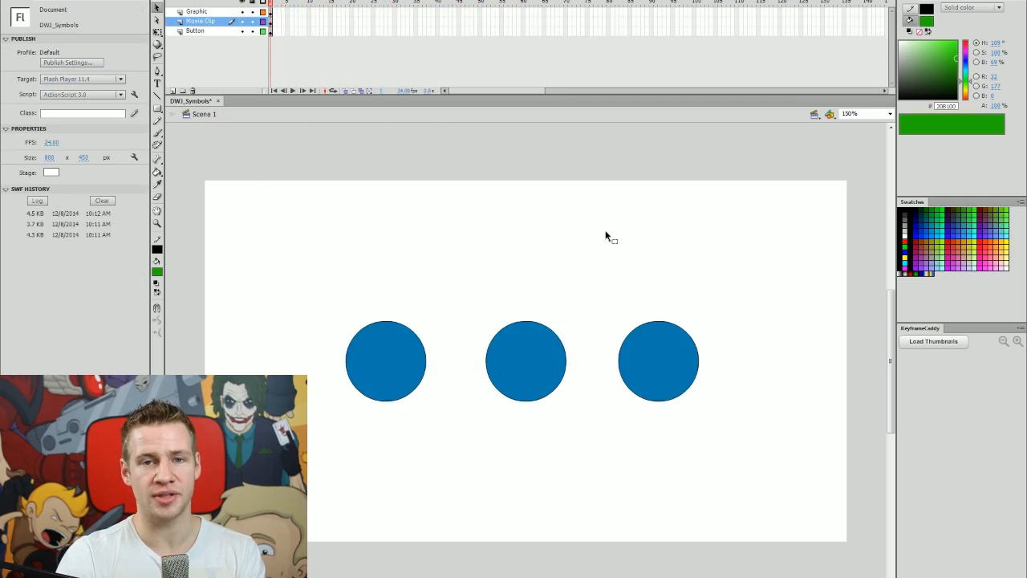
{"action": "key", "text": "ctrl+Return"}
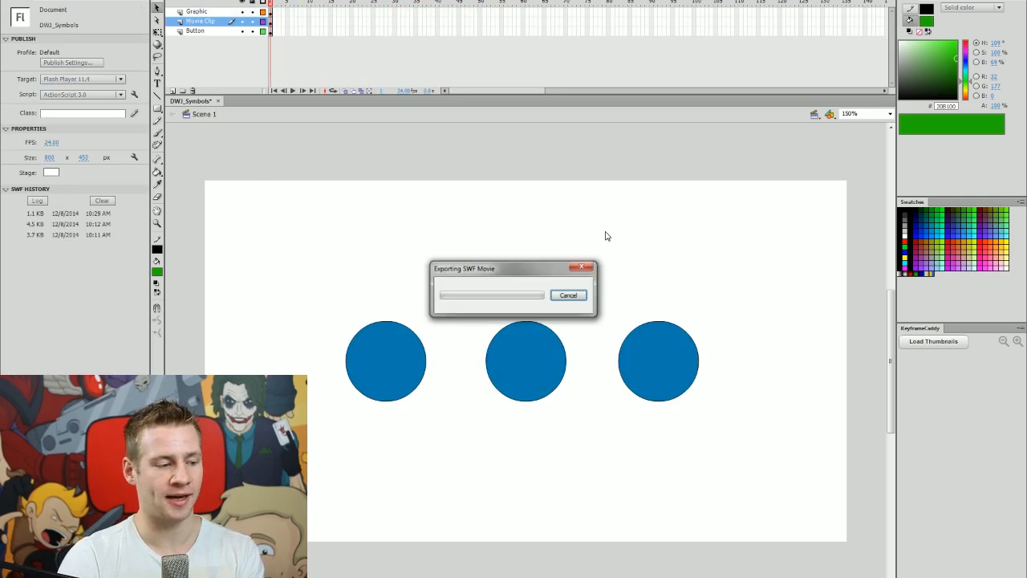
{"action": "left_click_drag", "start_coordinate": [623, 166], "coordinate": [644, 87]}
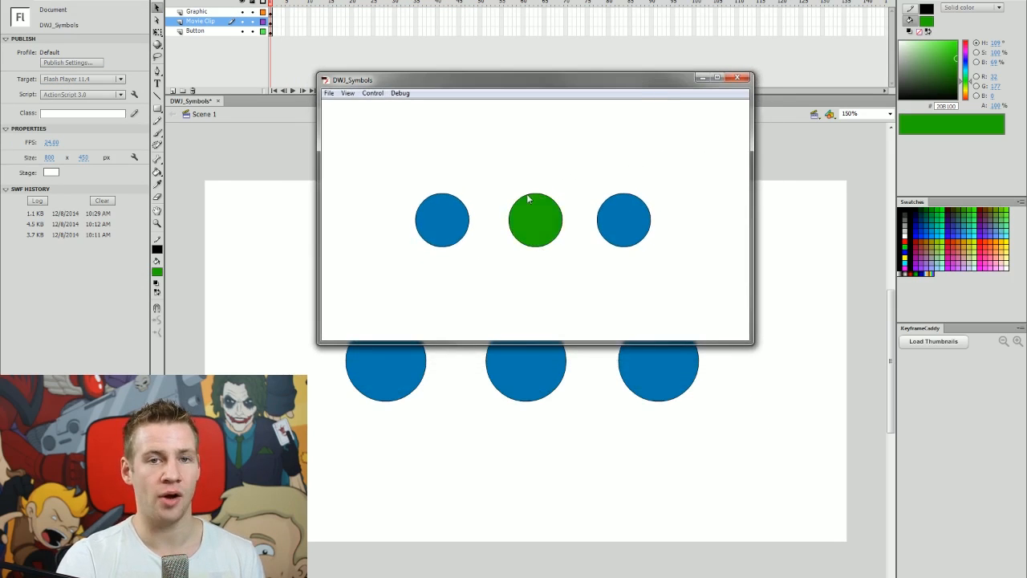
{"action": "left_click_drag", "start_coordinate": [571, 87], "coordinate": [619, 123]}
{"action": "left_click_drag", "start_coordinate": [471, 126], "coordinate": [456, 163]}
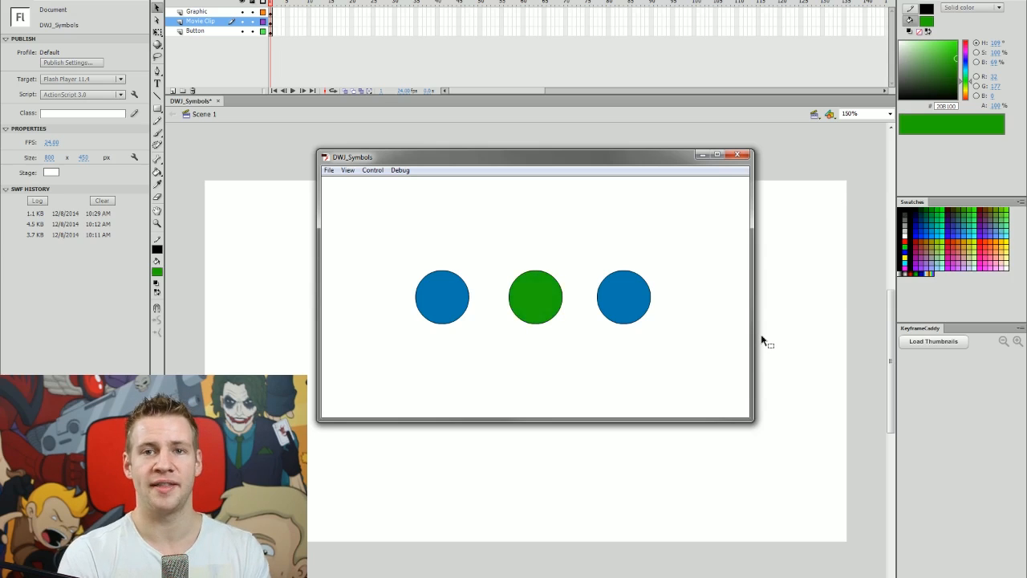
{"action": "left_click", "coordinate": [737, 154]}
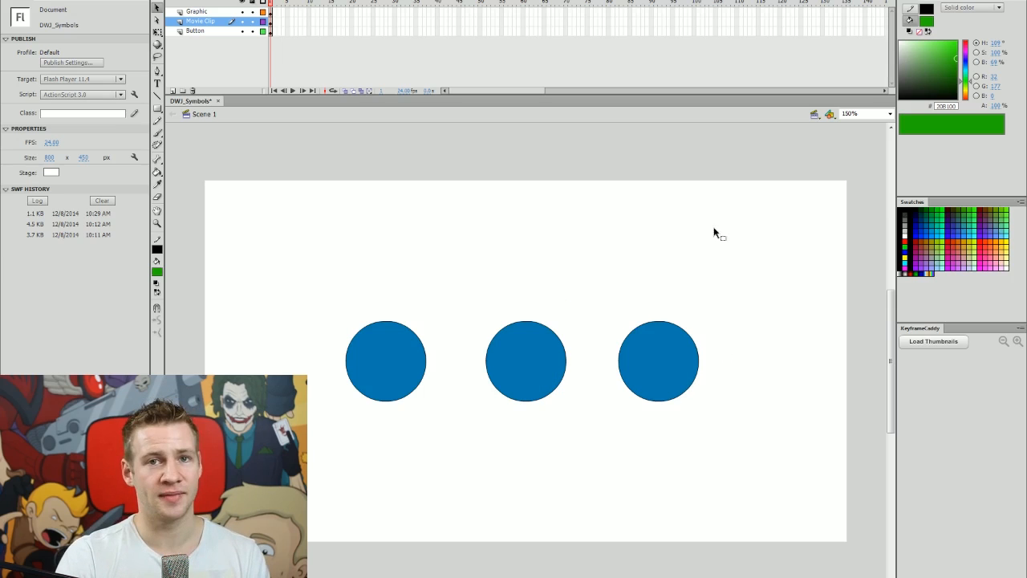
Extend all three Scene 1 layers to frame 50 and scrub through the animation.
{"action": "left_click_drag", "start_coordinate": [481, 12], "coordinate": [480, 36]}
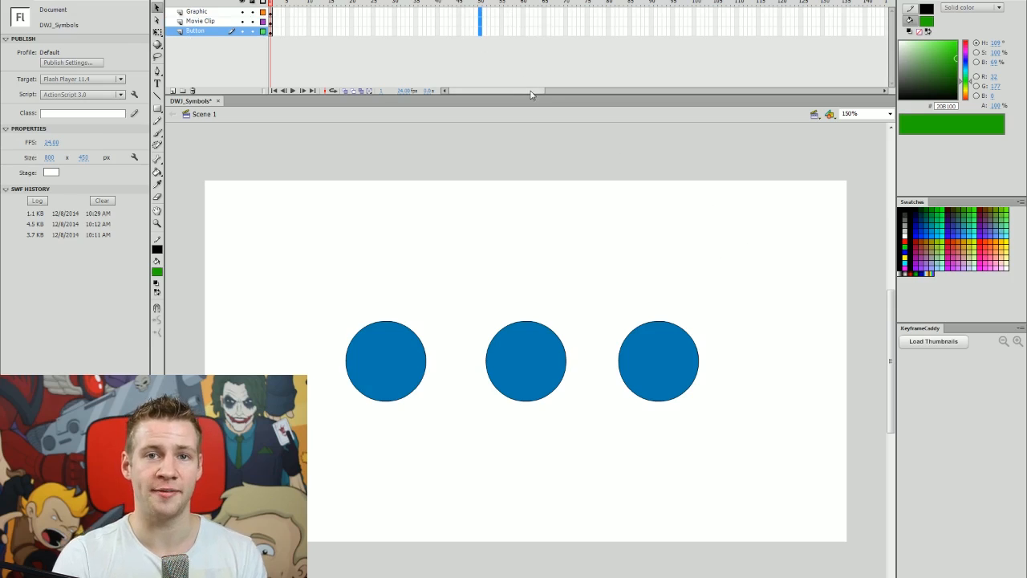
{"action": "key", "text": "F5"}
{"action": "left_click", "coordinate": [562, 191]}
{"action": "left_click_drag", "start_coordinate": [471, 4], "coordinate": [481, 36]}
{"action": "left_click_drag", "start_coordinate": [688, 100], "coordinate": [446, 179]}
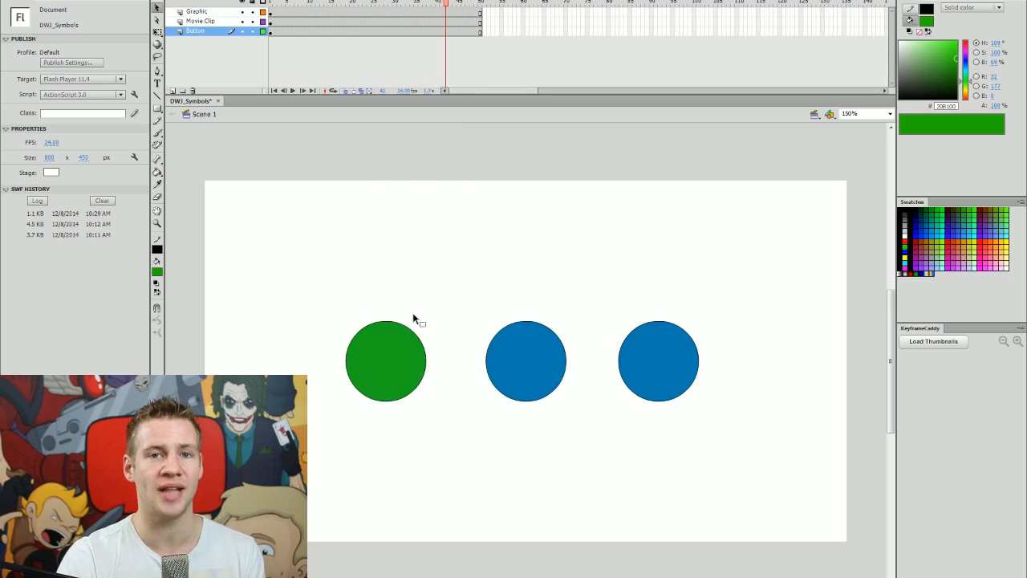
Look inside the Graphic and MovieClip symbols, then play the main timeline.
{"action": "left_click", "coordinate": [377, 343]}
{"action": "double_click", "coordinate": [377, 342]}
{"action": "double_click", "coordinate": [514, 169]}
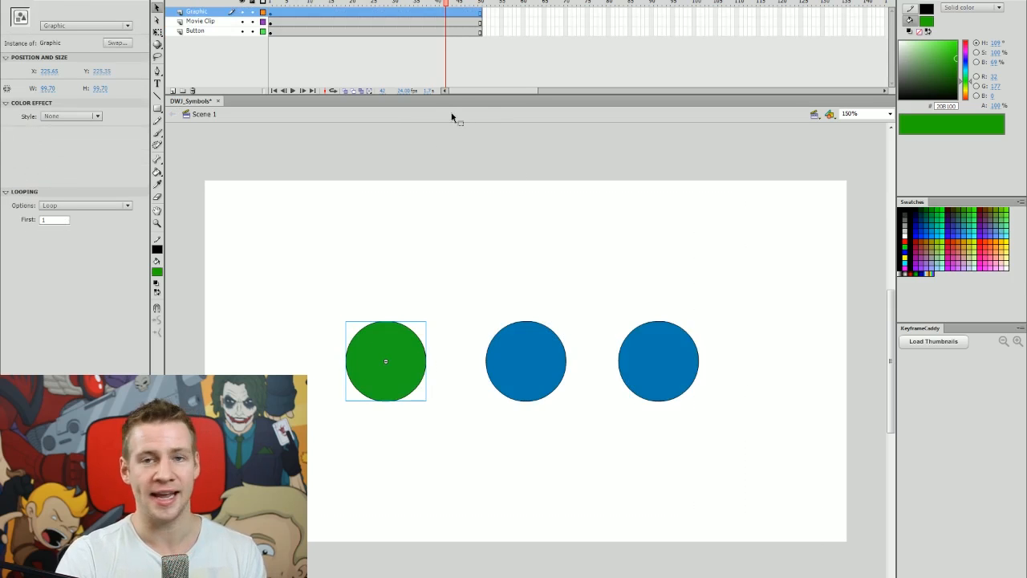
{"action": "left_click", "coordinate": [532, 348]}
{"action": "double_click", "coordinate": [541, 348]}
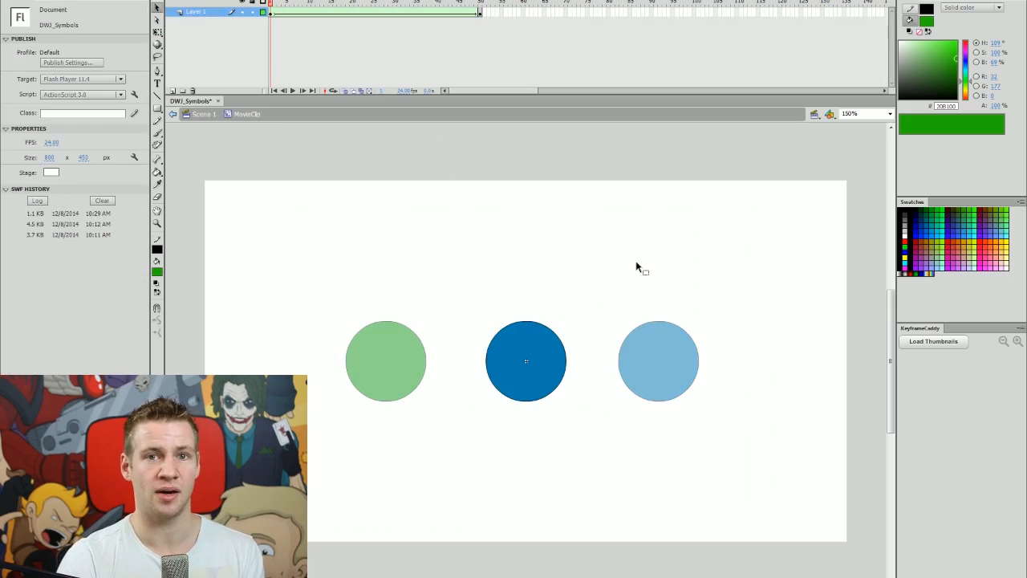
{"action": "double_click", "coordinate": [636, 267]}
{"action": "left_click", "coordinate": [630, 252]}
{"action": "key", "text": "Return"}
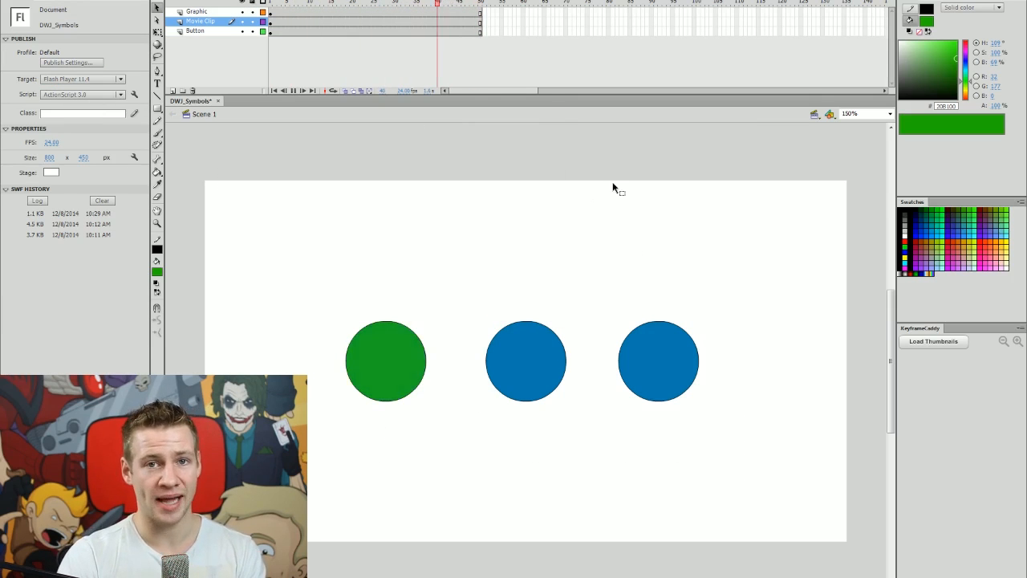
Test the movie with Ctrl+Enter, then close the preview window.
{"action": "key", "text": "ctrl+Return"}
{"action": "left_click_drag", "start_coordinate": [632, 163], "coordinate": [627, 67]}
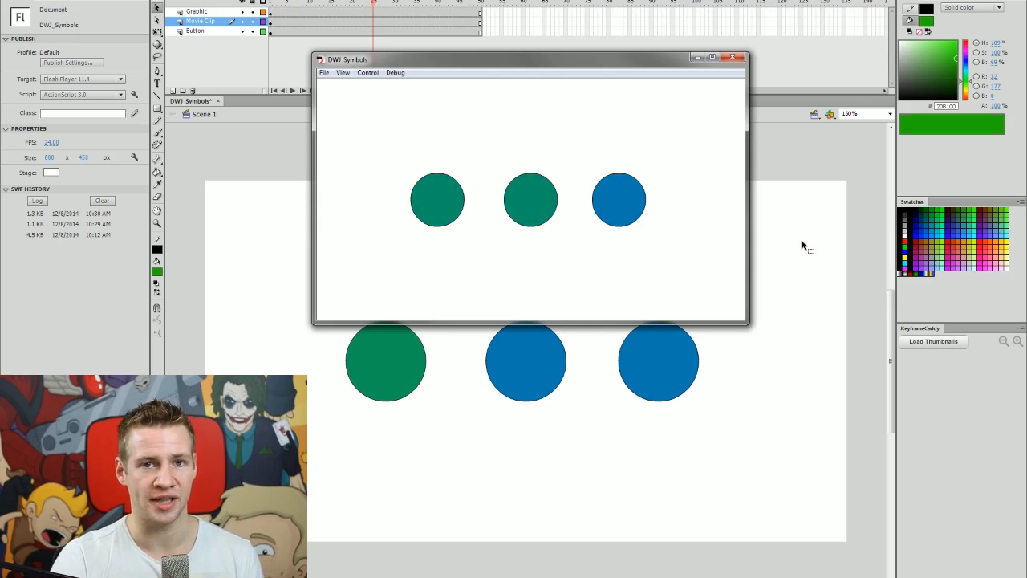
{"action": "key", "text": "ctrl+w"}
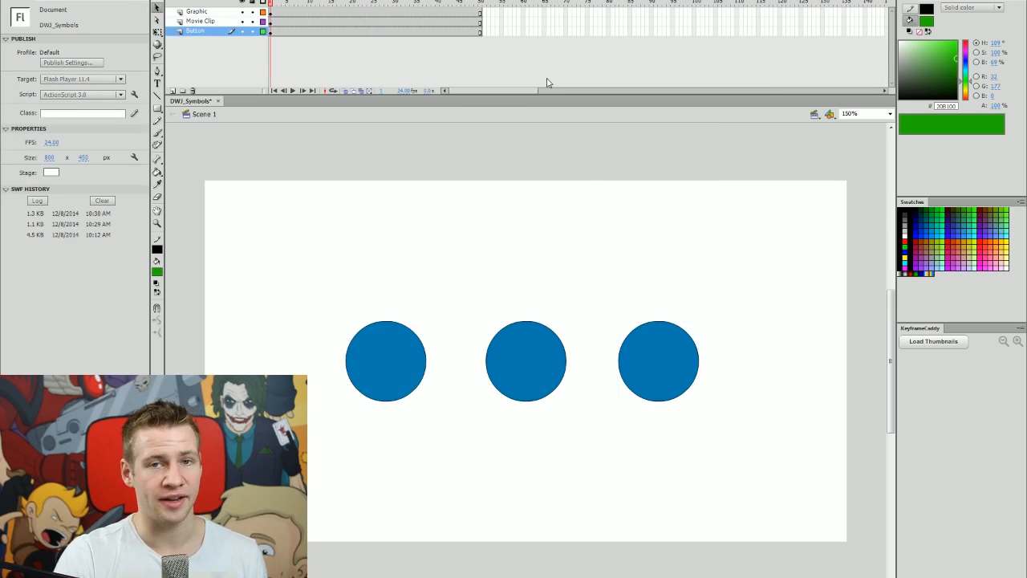
Remove frames 26–50 from all three layers, then test and close the shortened movie.
{"action": "left_click_drag", "start_coordinate": [374, 11], "coordinate": [273, 50]}
{"action": "key", "text": "shift+F5"}
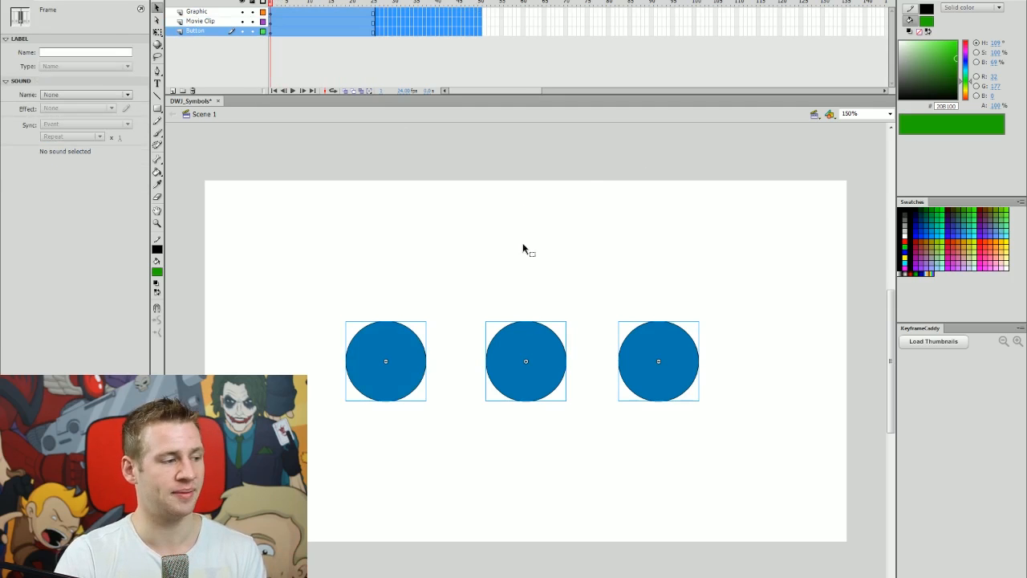
{"action": "left_click", "coordinate": [557, 226]}
{"action": "key", "text": "ctrl+Return"}
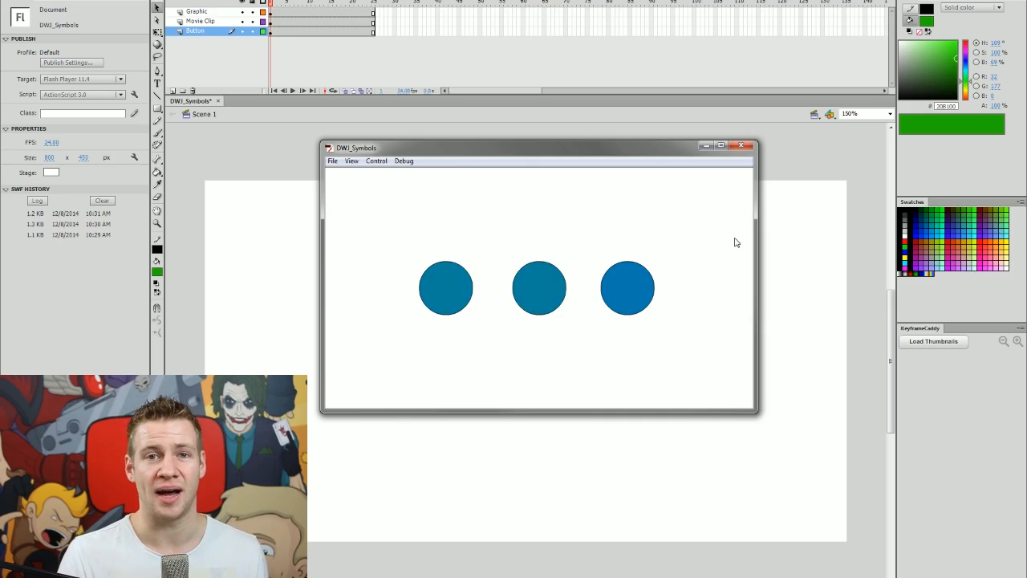
{"action": "left_click", "coordinate": [741, 146]}
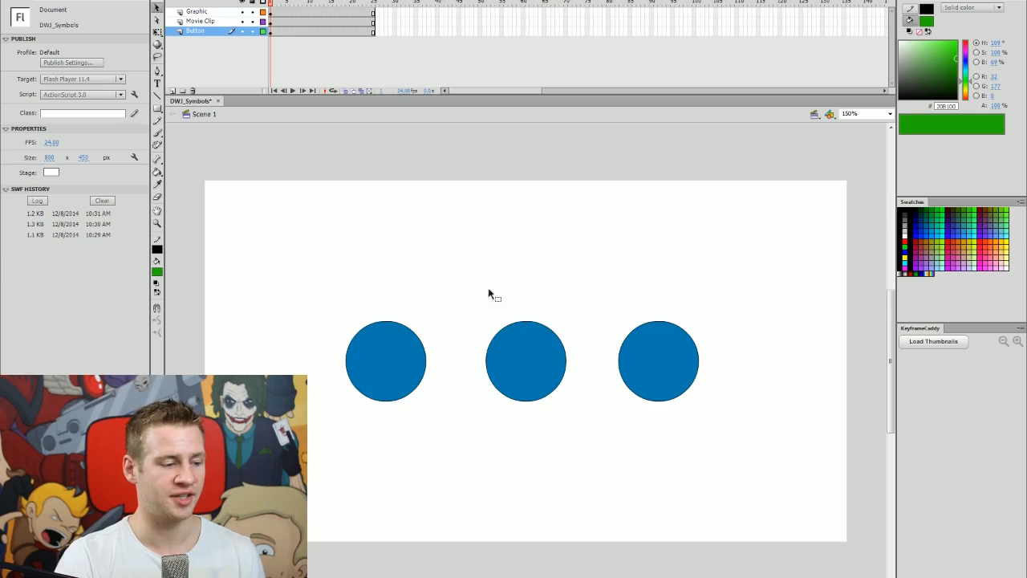
{"action": "left_click", "coordinate": [414, 348]}
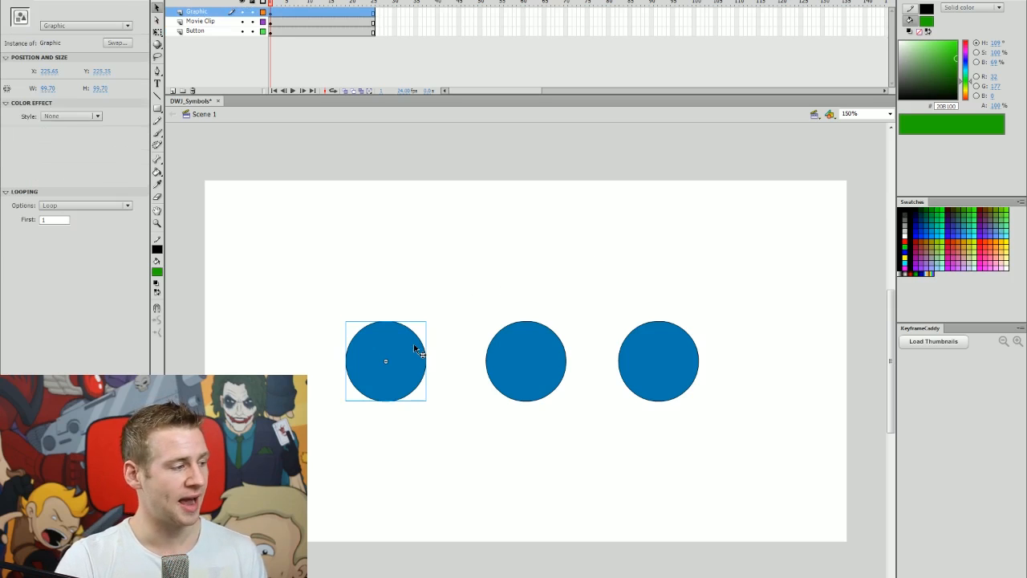
{"action": "left_click", "coordinate": [520, 353]}
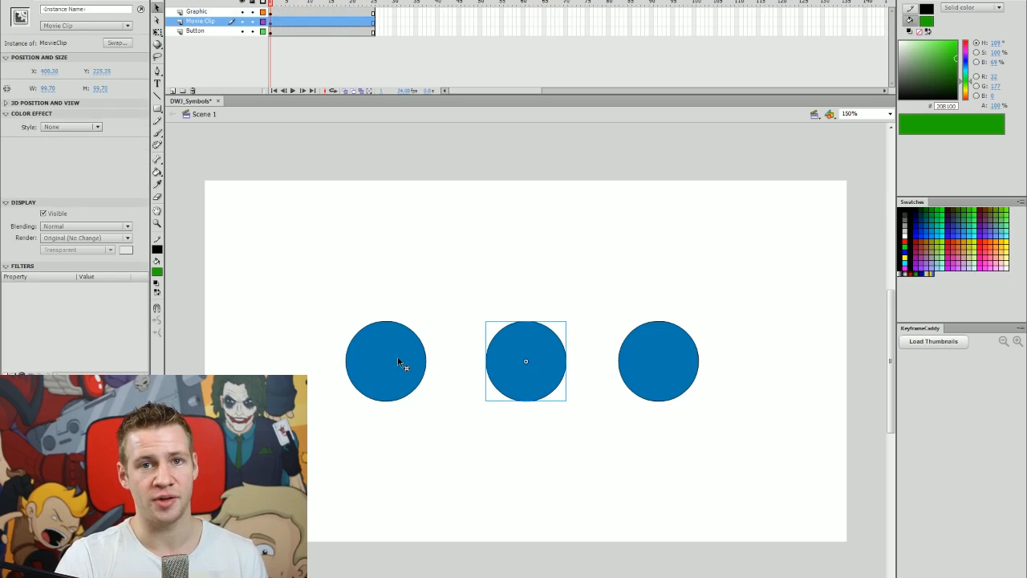
{"action": "left_click", "coordinate": [398, 359]}
{"action": "left_click", "coordinate": [534, 359]}
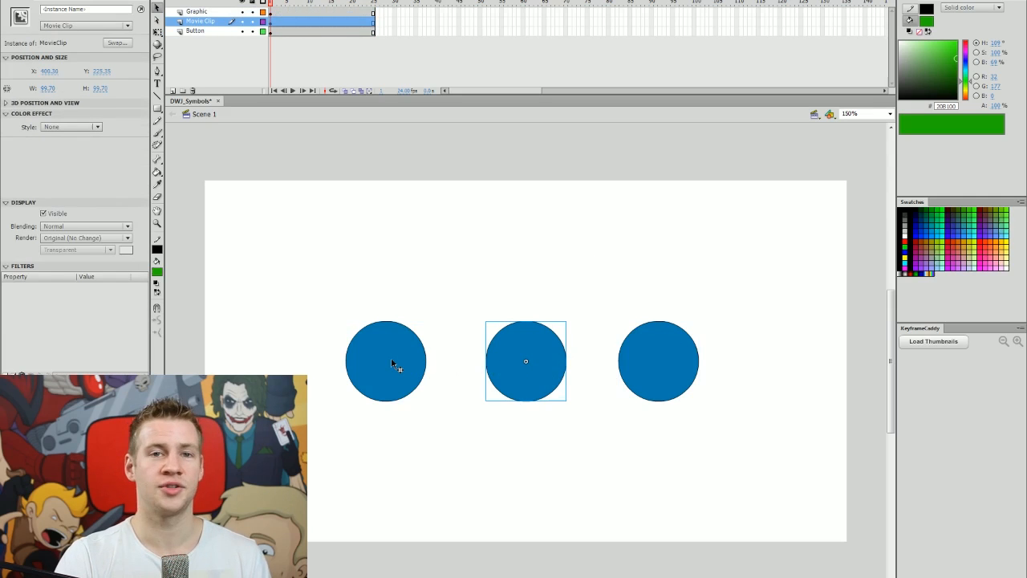
{"action": "left_click", "coordinate": [392, 363]}
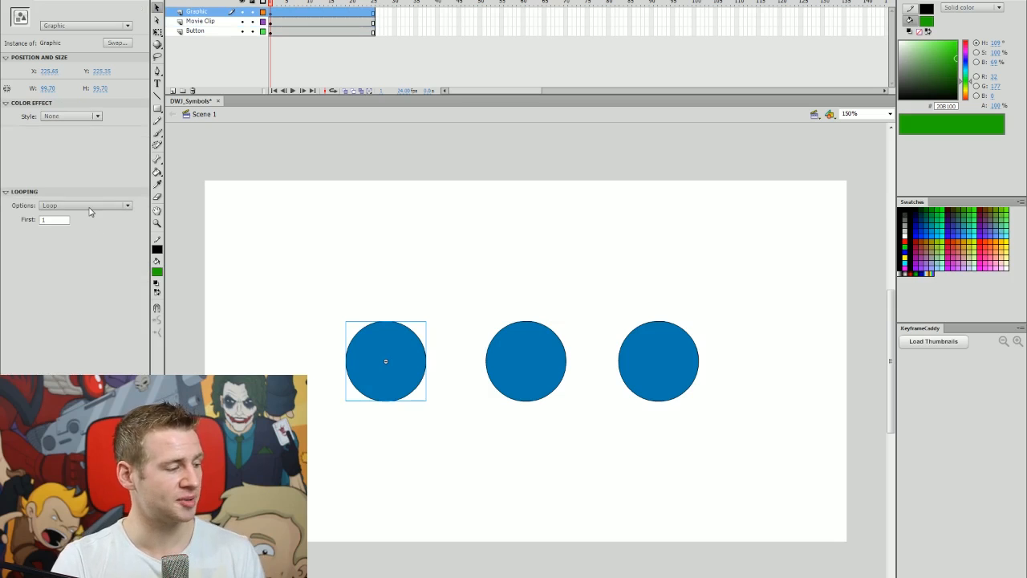
{"action": "left_click", "coordinate": [77, 119]}
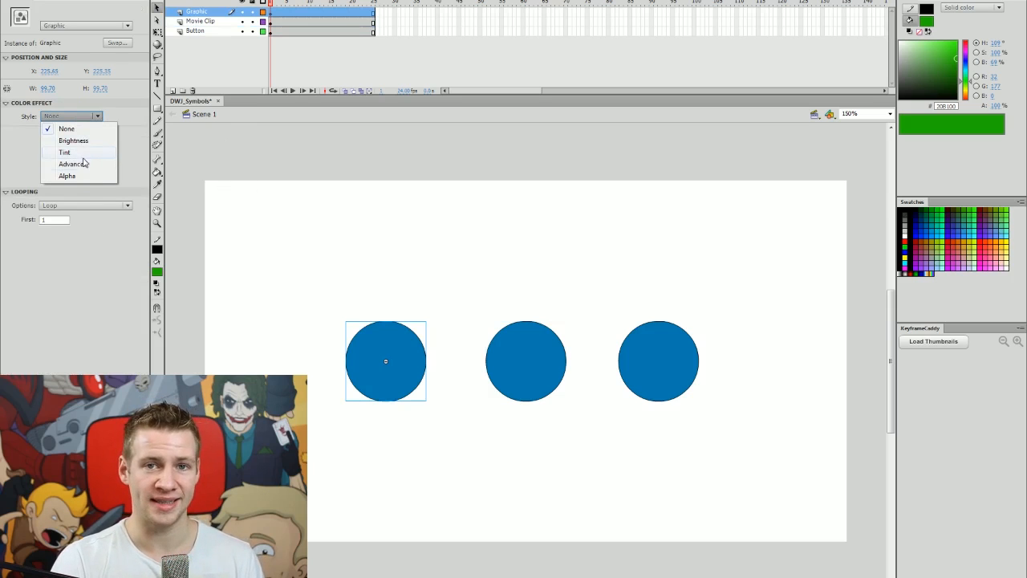
{"action": "left_click", "coordinate": [89, 205]}
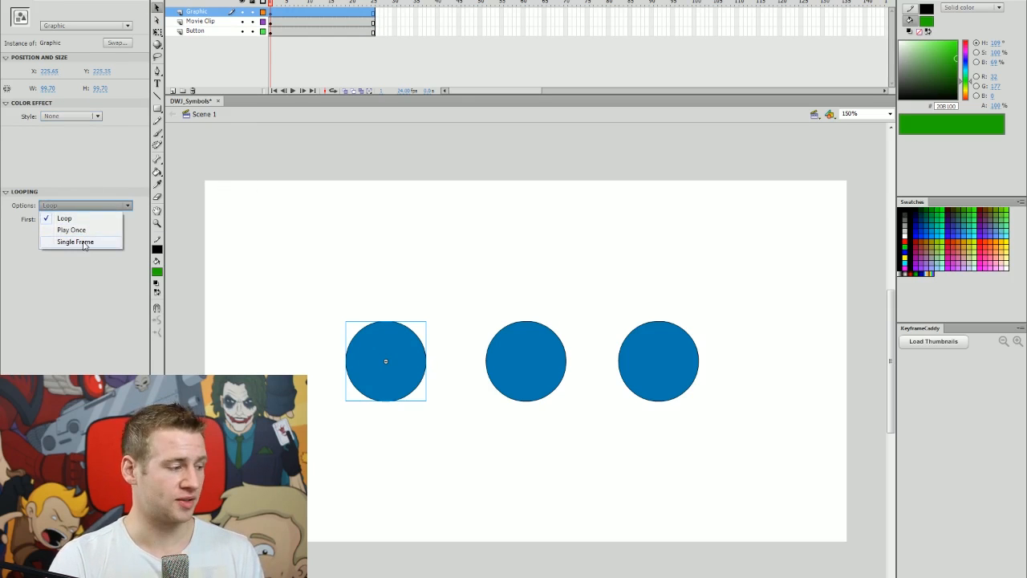
{"action": "left_click", "coordinate": [84, 242]}
{"action": "left_click_drag", "start_coordinate": [293, 8], "coordinate": [250, 40]}
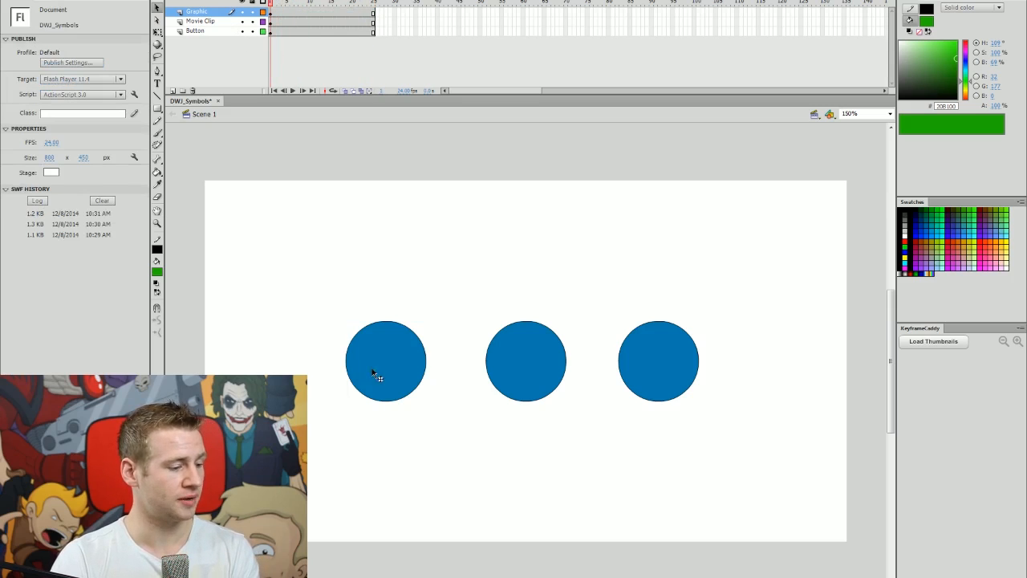
{"action": "left_click", "coordinate": [374, 371]}
{"action": "left_click", "coordinate": [84, 206]}
{"action": "left_click", "coordinate": [101, 216]}
{"action": "left_click", "coordinate": [290, 229]}
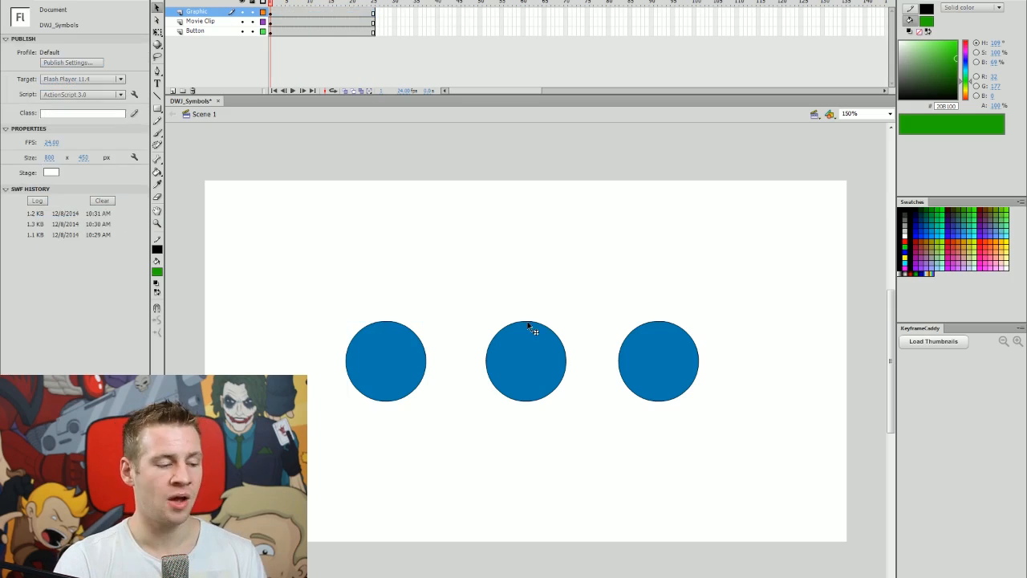
{"action": "left_click", "coordinate": [534, 332]}
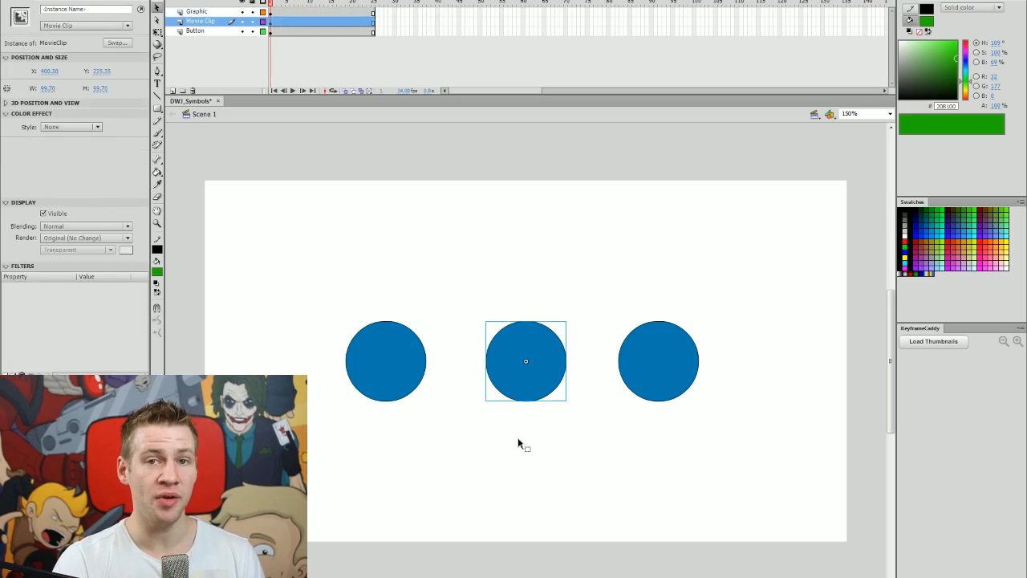
{"action": "left_click", "coordinate": [413, 374]}
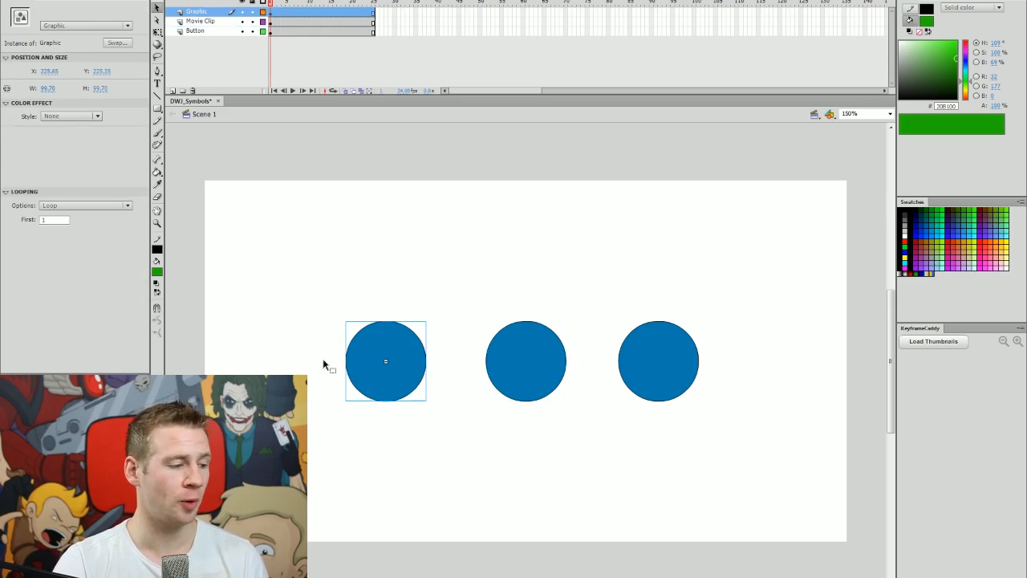
{"action": "left_click", "coordinate": [528, 339]}
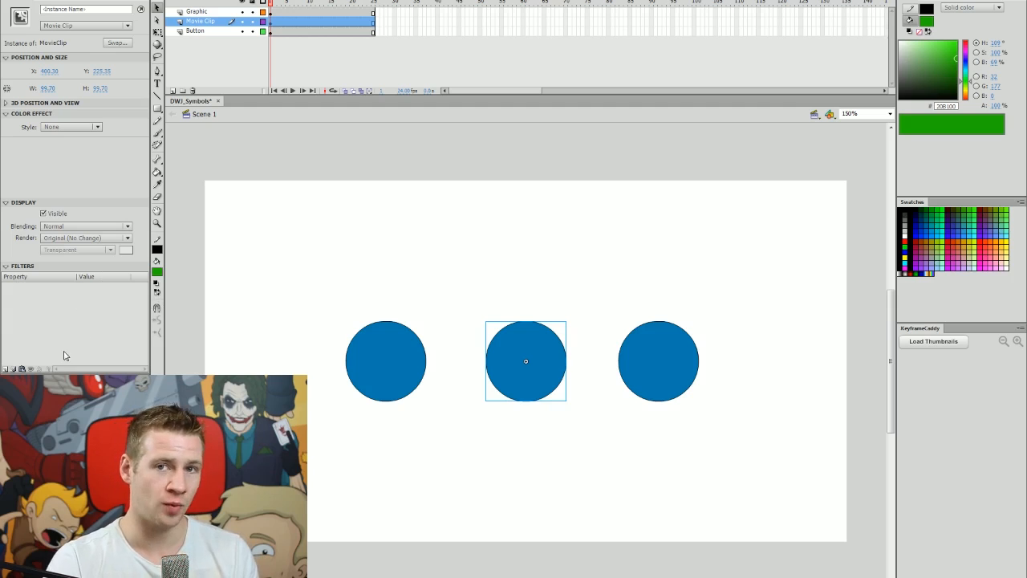
Float the Properties panel and add a Blur filter to the Movie Clip circle.
{"action": "left_click_drag", "start_coordinate": [96, 2], "coordinate": [824, 36]}
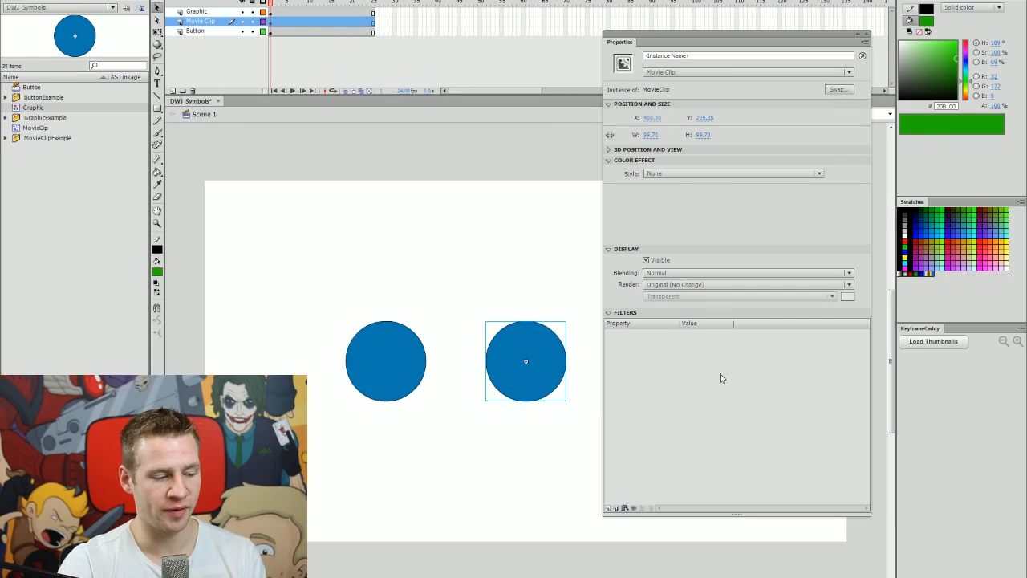
{"action": "left_click", "coordinate": [610, 510]}
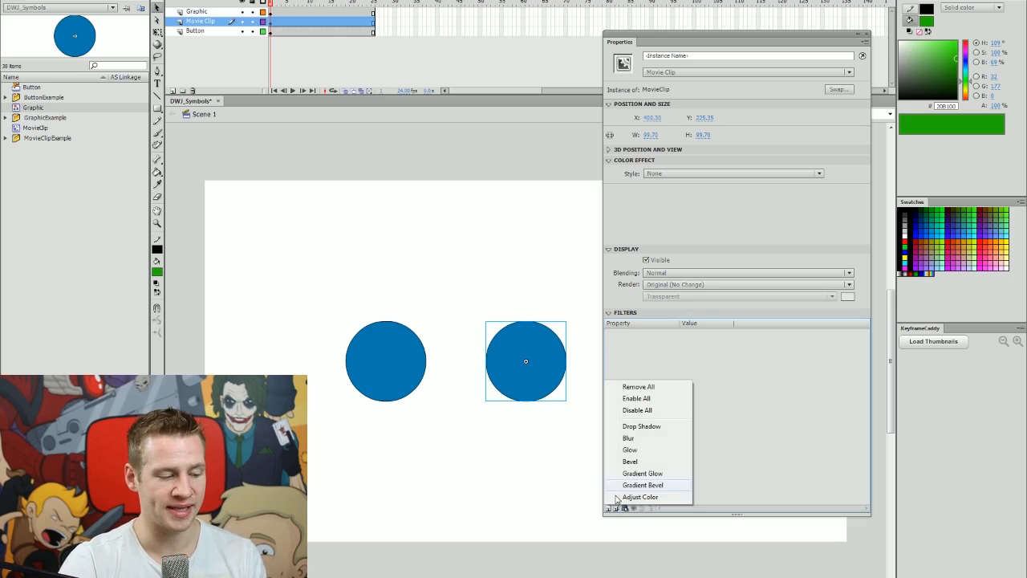
{"action": "left_click", "coordinate": [634, 440]}
{"action": "left_click", "coordinate": [570, 452]}
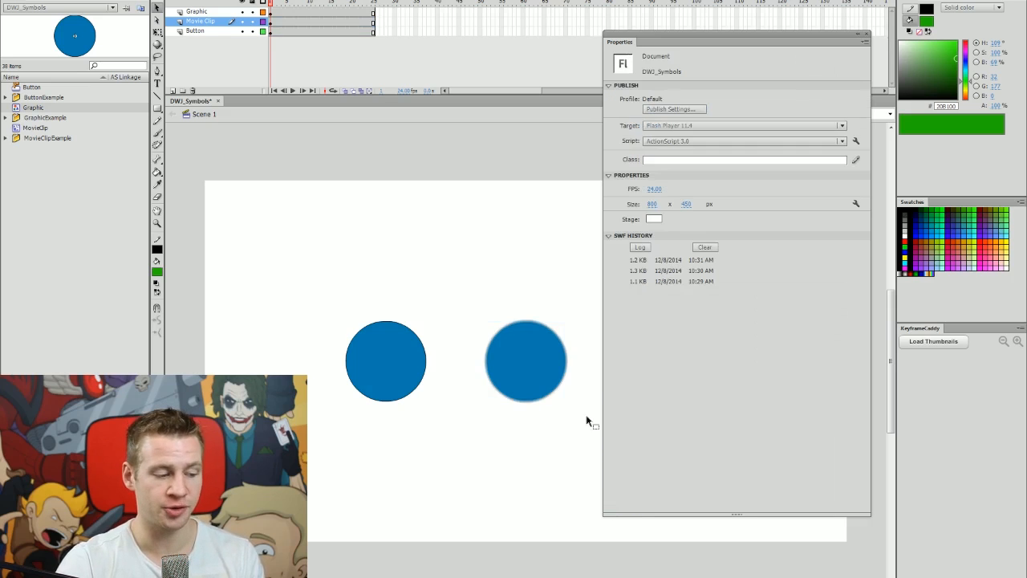
{"action": "left_click", "coordinate": [515, 388]}
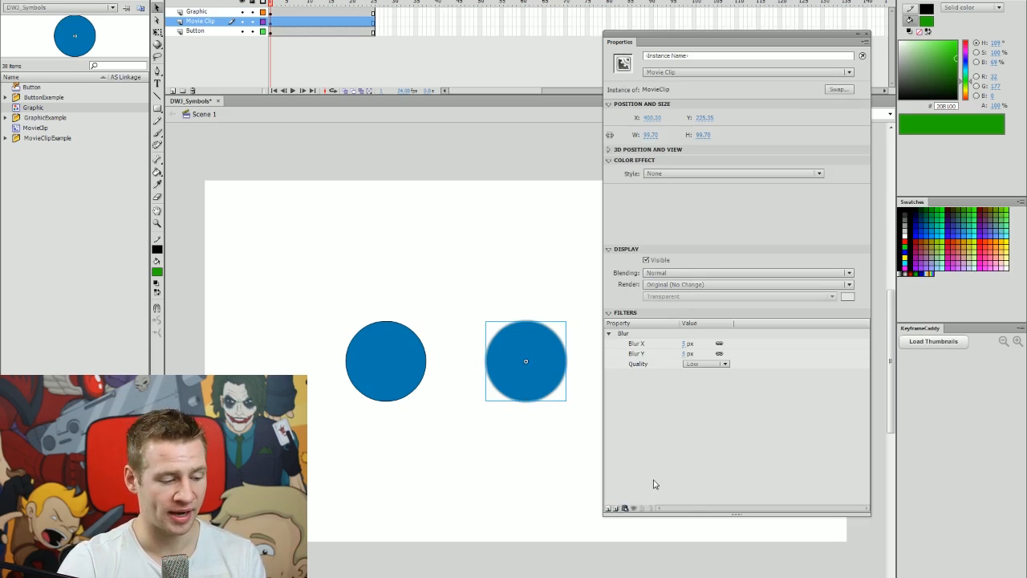
Add an Adjust Color filter to the circle, shifting its hue to 152.
{"action": "left_click", "coordinate": [610, 509]}
{"action": "left_click", "coordinate": [668, 498]}
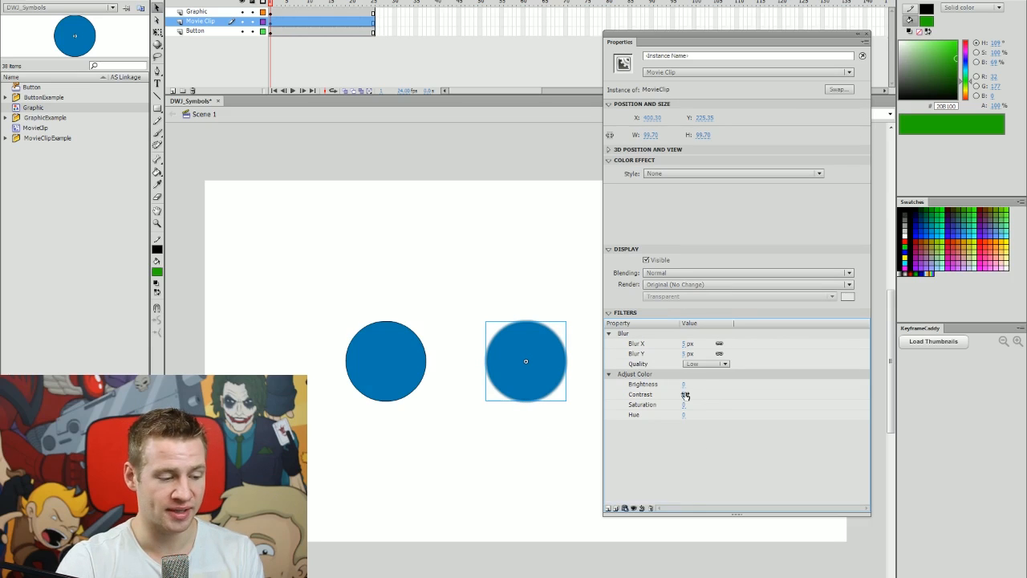
{"action": "left_click_drag", "start_coordinate": [684, 405], "coordinate": [756, 414]}
{"action": "key", "text": "ctrl+z"}
{"action": "key", "text": "ctrl+z"}
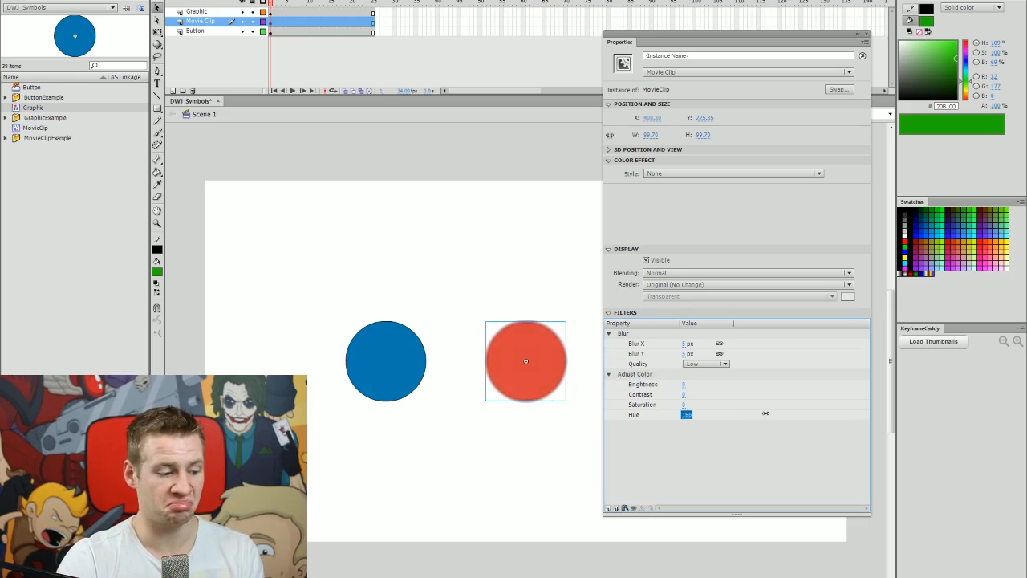
Add Bevel and red Glow filters to the Movie Clip circle.
{"action": "right_click", "coordinate": [646, 372]}
{"action": "left_click", "coordinate": [642, 461]}
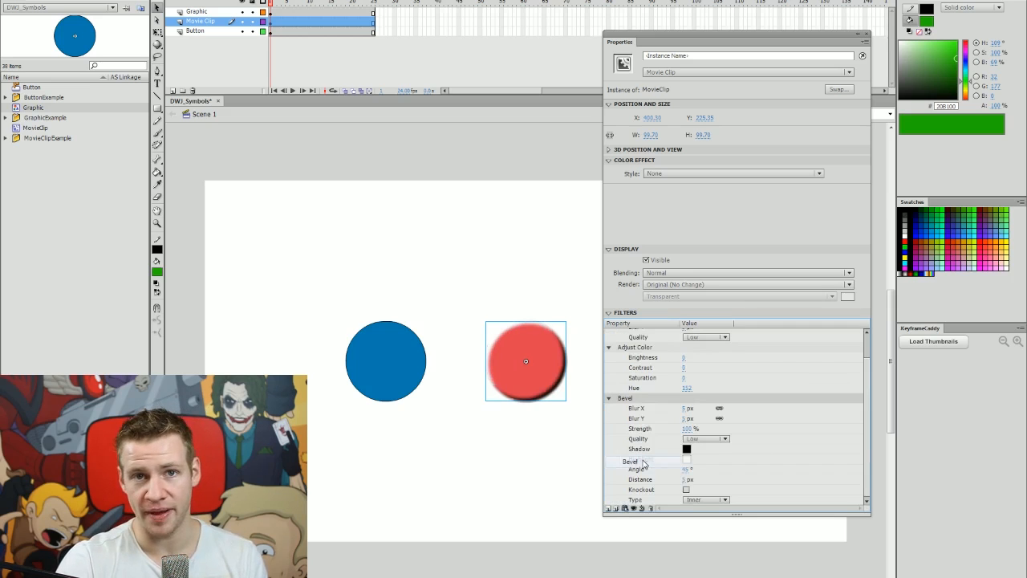
{"action": "left_click", "coordinate": [607, 509]}
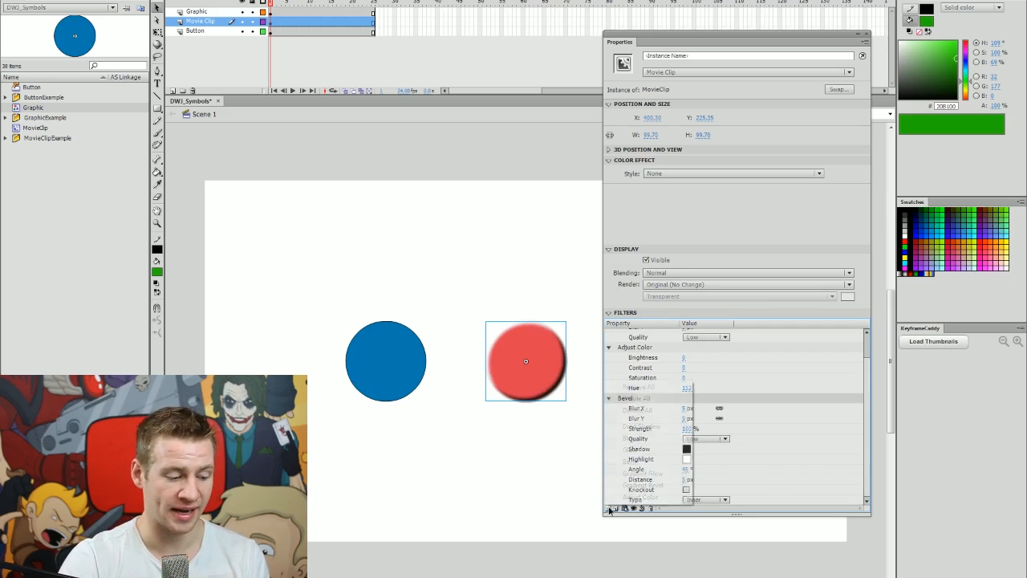
{"action": "left_click", "coordinate": [632, 450]}
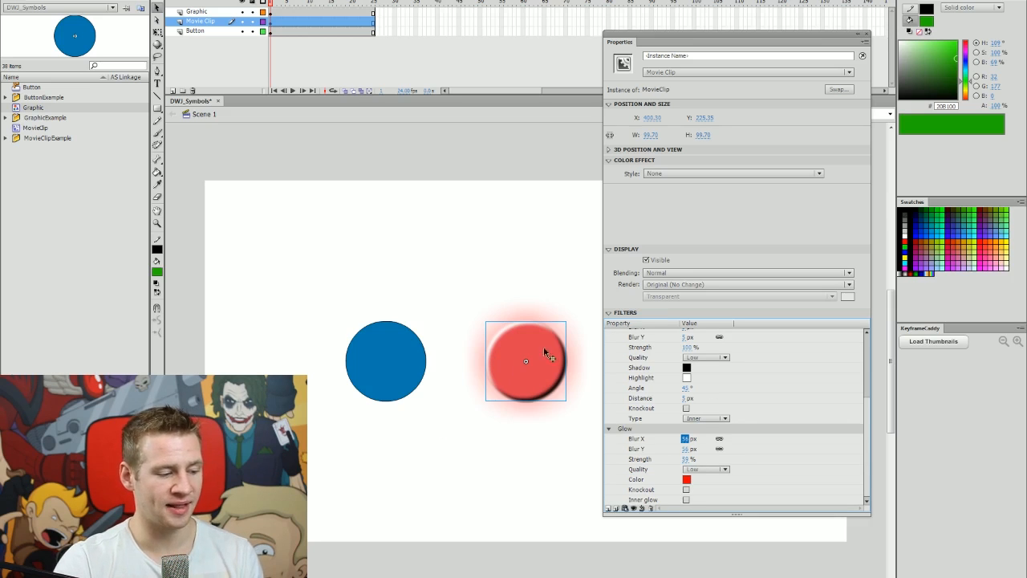
{"action": "left_click", "coordinate": [461, 341]}
{"action": "left_click", "coordinate": [408, 348]}
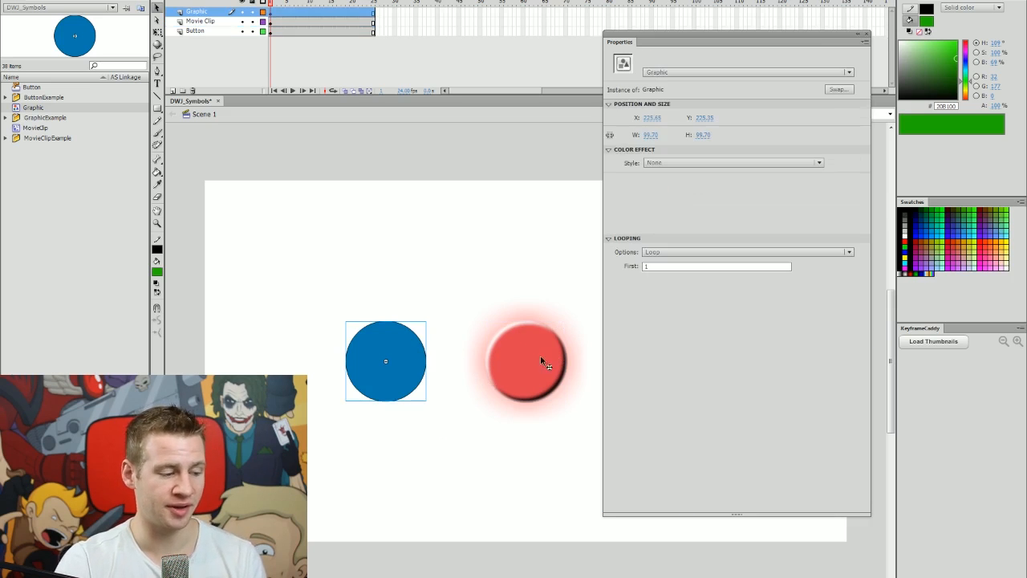
{"action": "left_click", "coordinate": [544, 361]}
Test the movie with the glowing Movie Clip, then close the preview.
{"action": "left_click", "coordinate": [545, 271]}
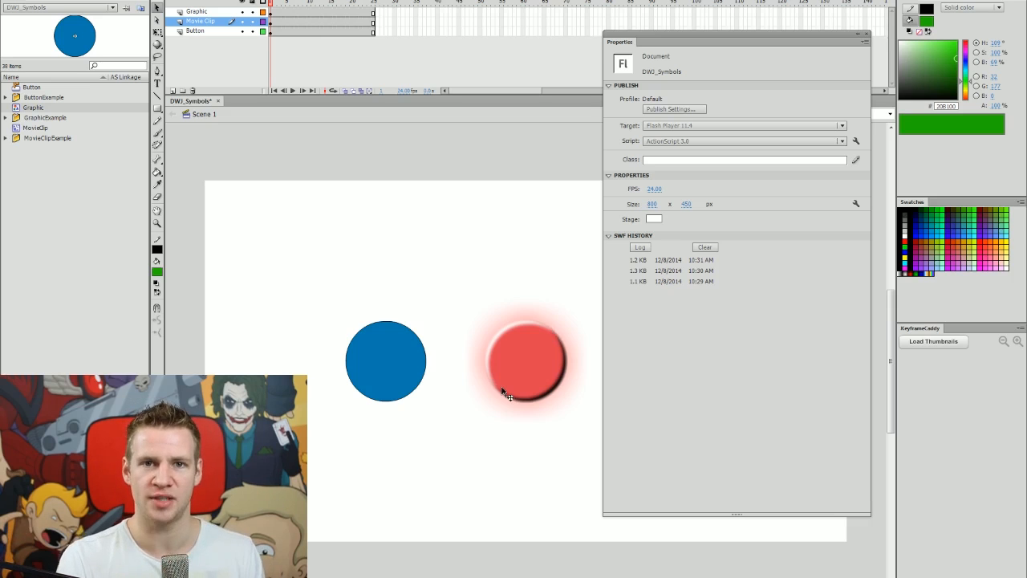
{"action": "key", "text": "ctrl+Return"}
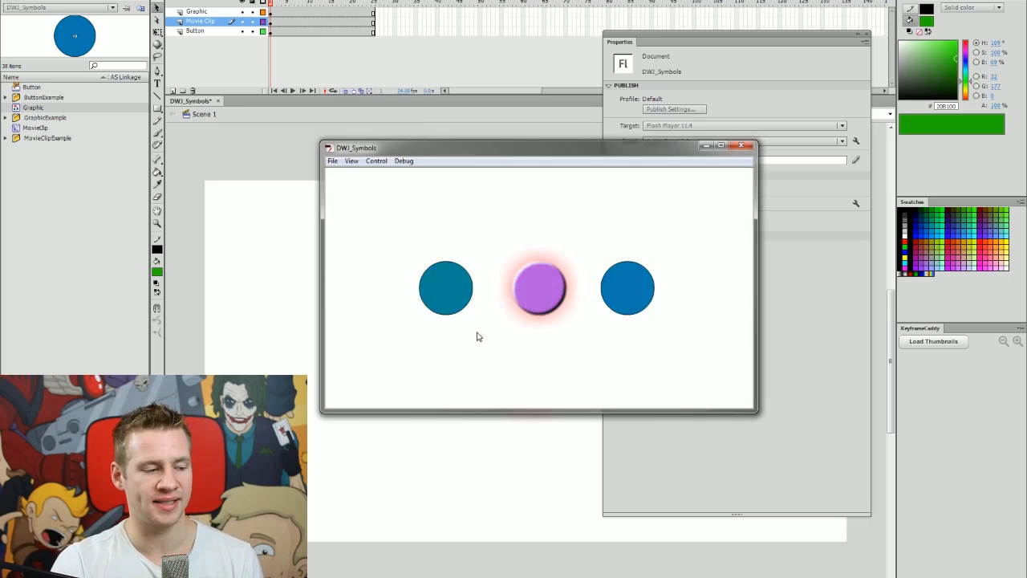
{"action": "left_click", "coordinate": [743, 146]}
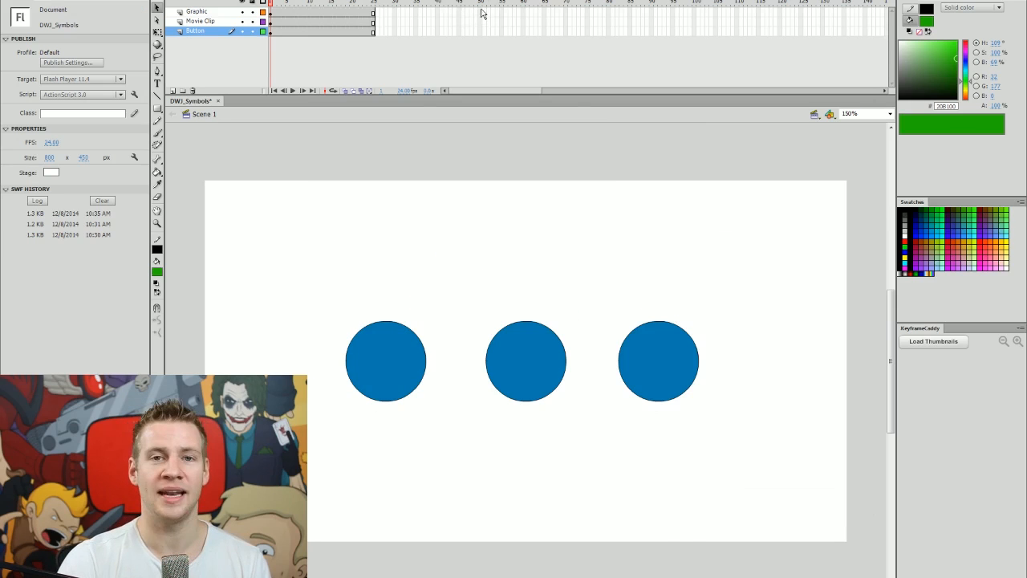
Extend all three layers back to frame 50 with F5.
{"action": "left_click_drag", "start_coordinate": [481, 11], "coordinate": [246, 38]}
{"action": "key", "text": "F5"}
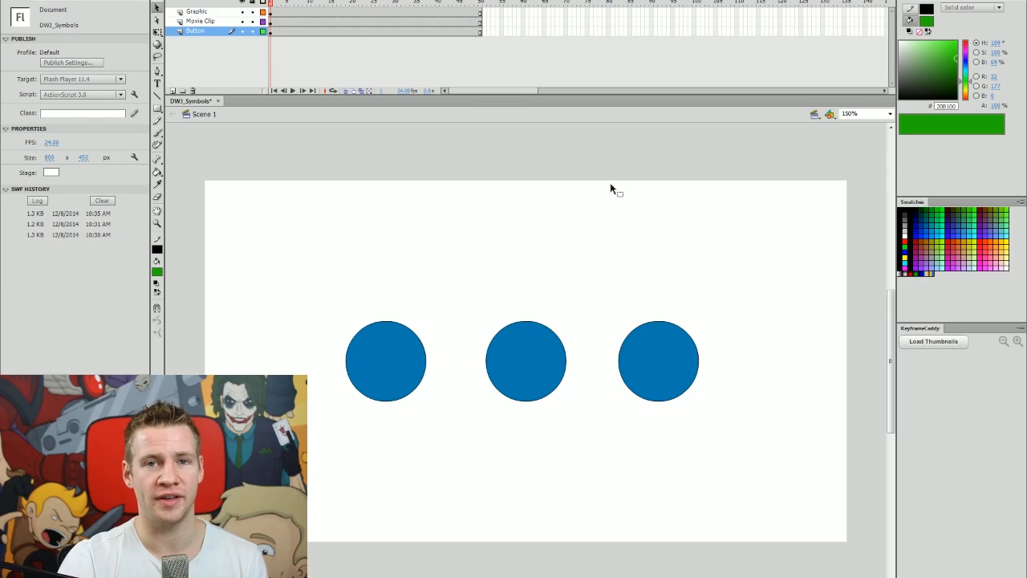
{"action": "left_click", "coordinate": [395, 21]}
Move the Graphic and Movie Clip circles up at frame 30 and create a classic tween.
{"action": "left_click", "coordinate": [393, 22]}
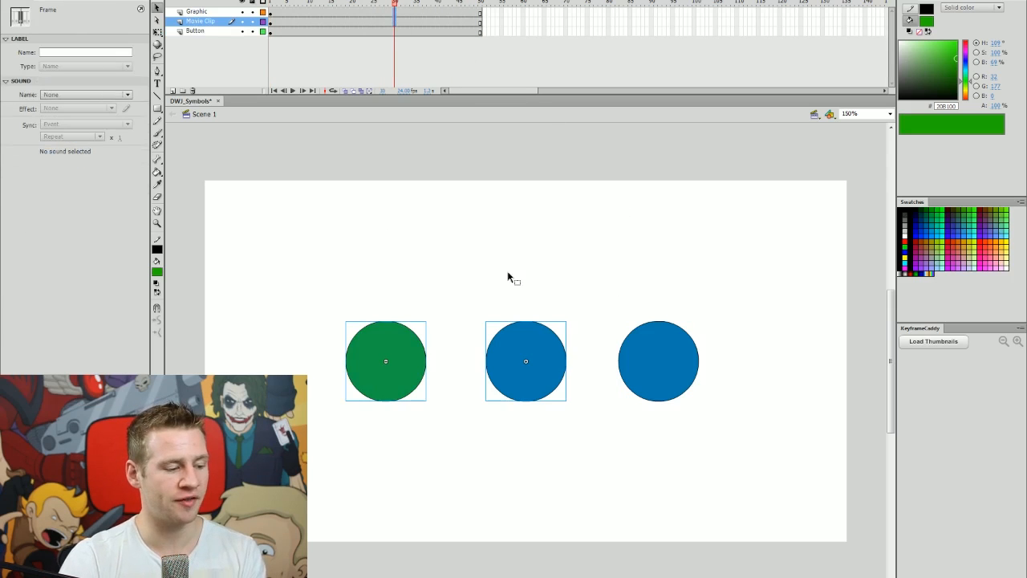
{"action": "left_click_drag", "start_coordinate": [553, 385], "coordinate": [535, 275]}
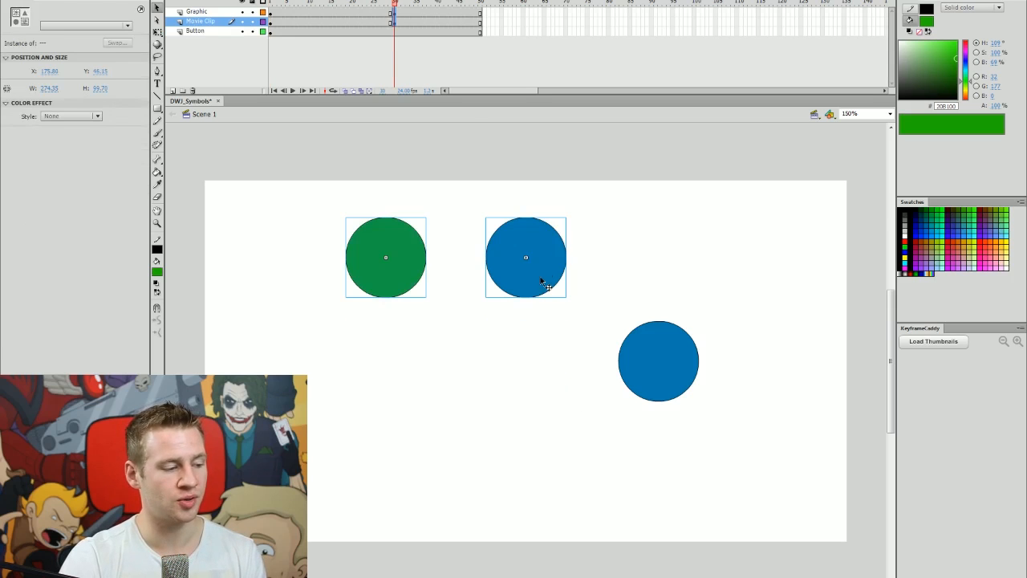
{"action": "left_click", "coordinate": [370, 14]}
{"action": "right_click", "coordinate": [370, 14]}
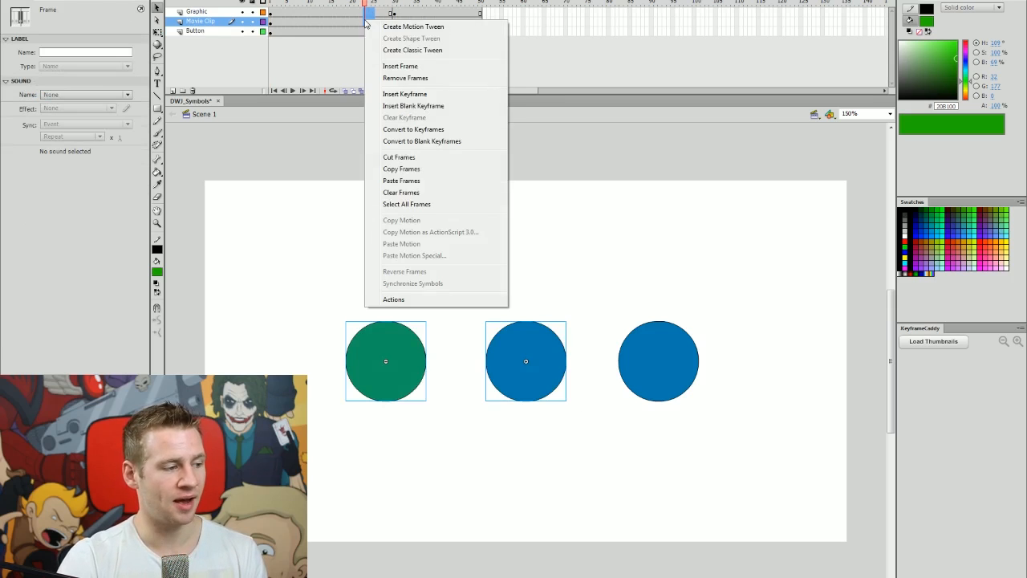
{"action": "left_click", "coordinate": [416, 49]}
Play the rising animation and test it in the player window.
{"action": "key", "text": "Return"}
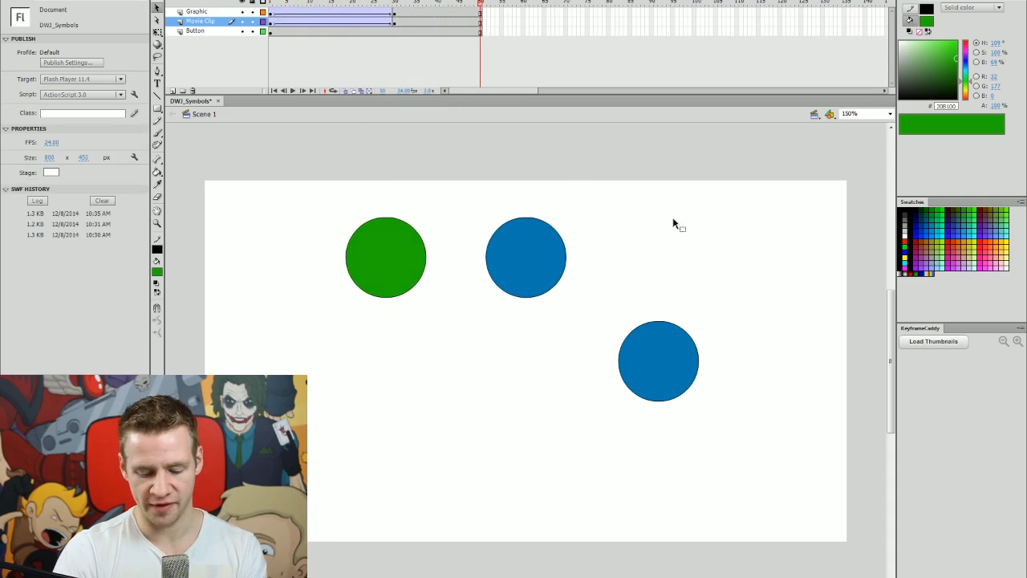
{"action": "key", "text": "ctrl+Return"}
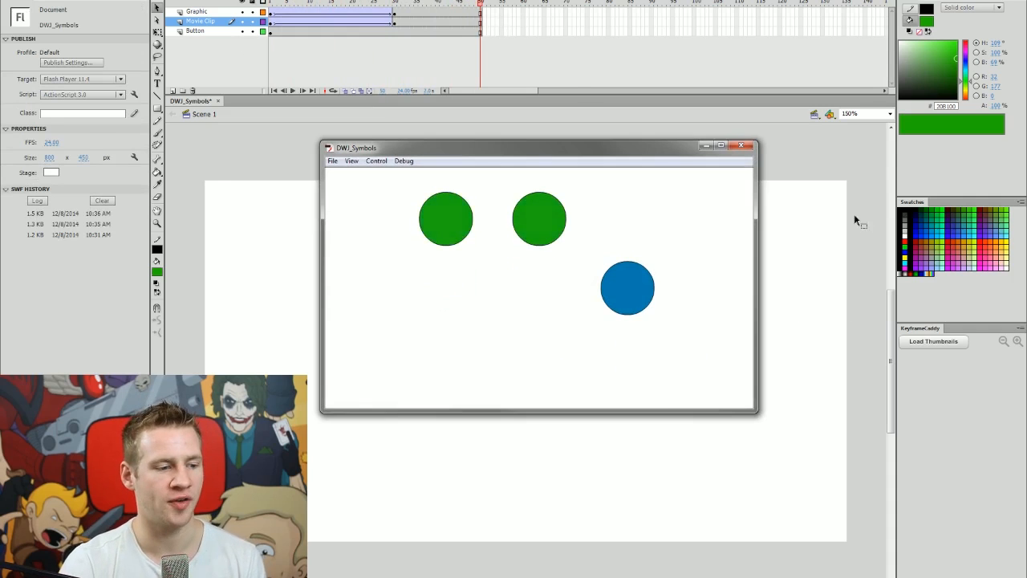
{"action": "left_click", "coordinate": [395, 23]}
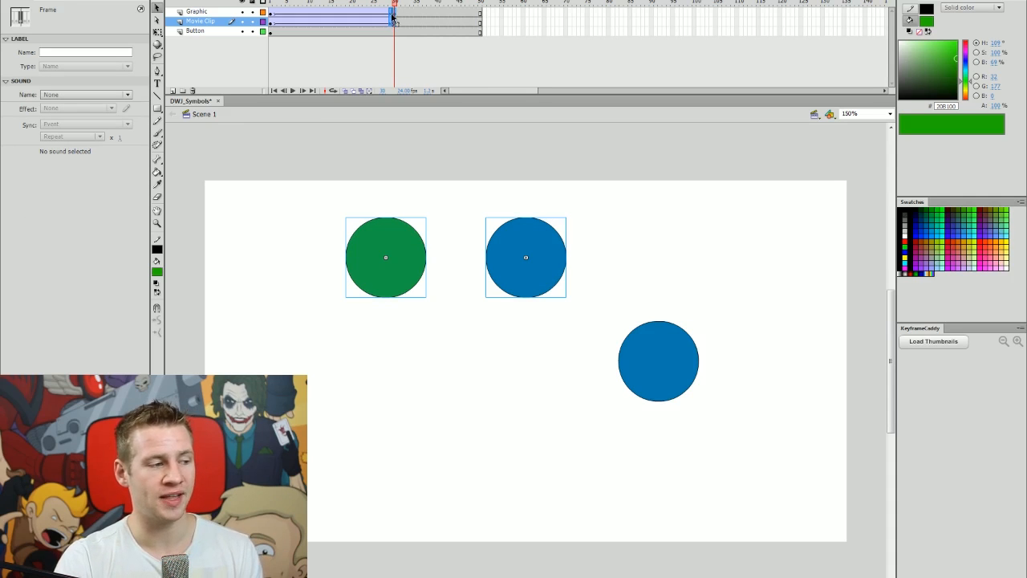
{"action": "left_click", "coordinate": [308, 12]}
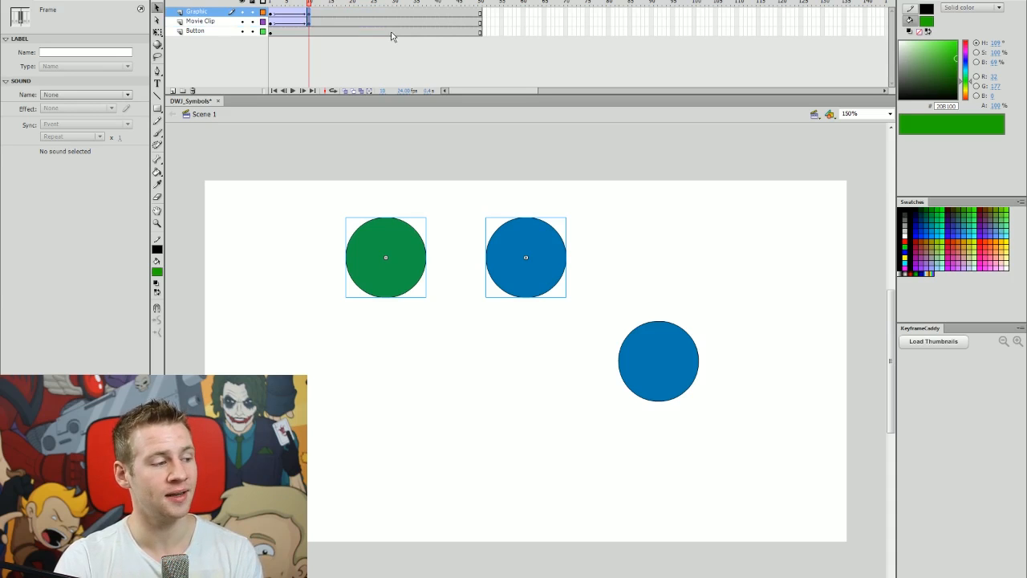
{"action": "key", "text": "ctrl+Return"}
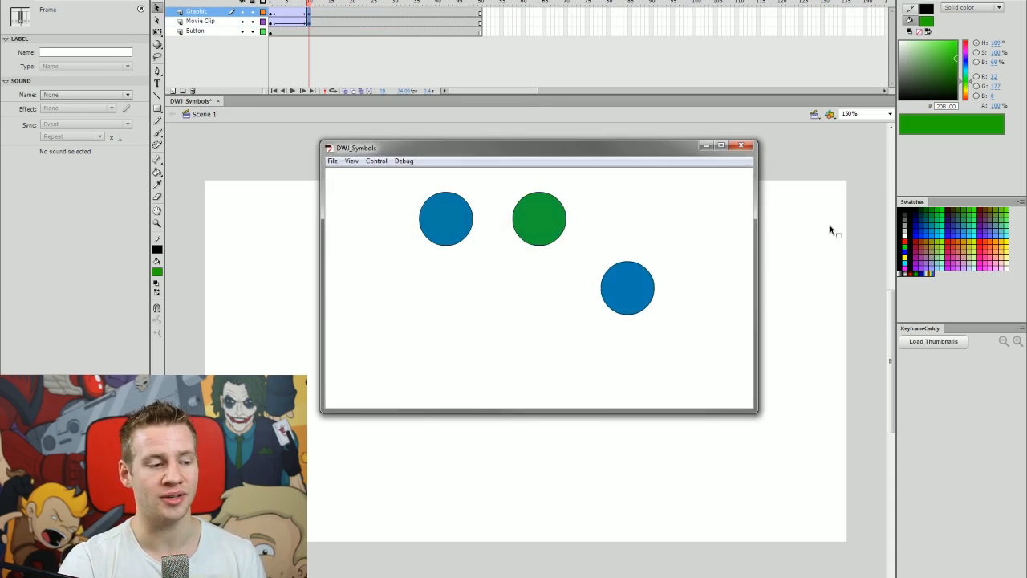
{"action": "left_click", "coordinate": [741, 145]}
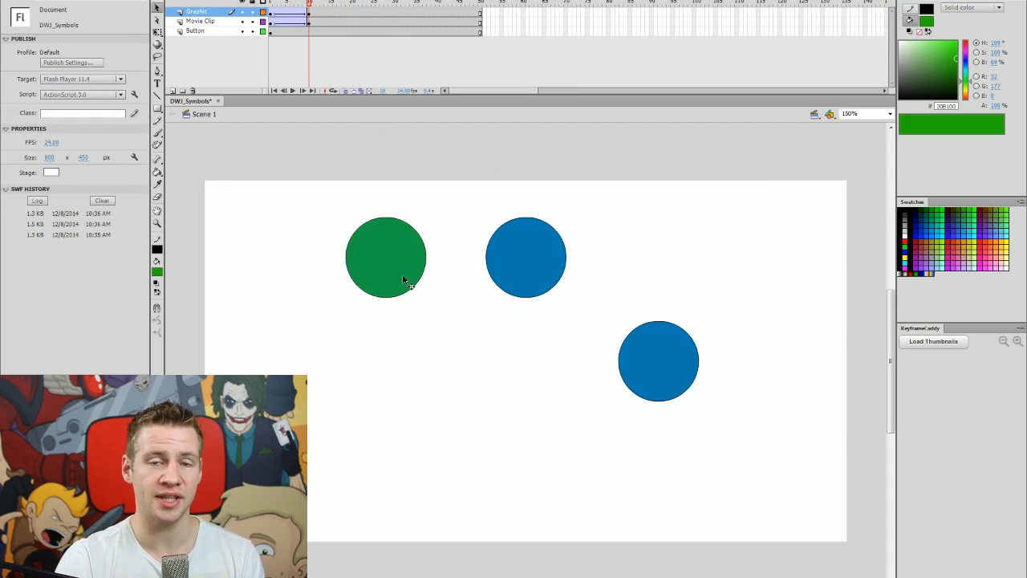
{"action": "left_click", "coordinate": [374, 275]}
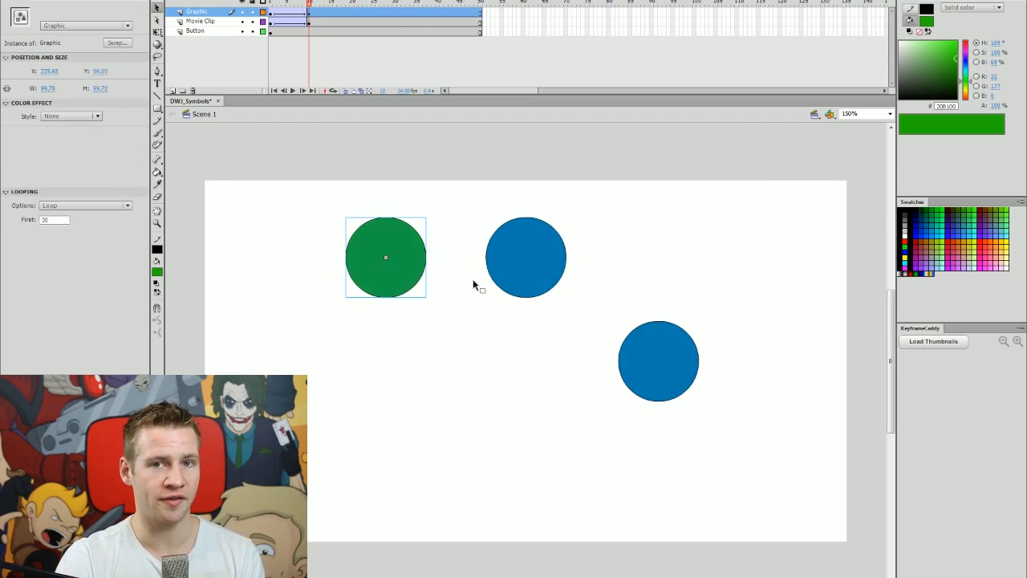
{"action": "left_click", "coordinate": [455, 422]}
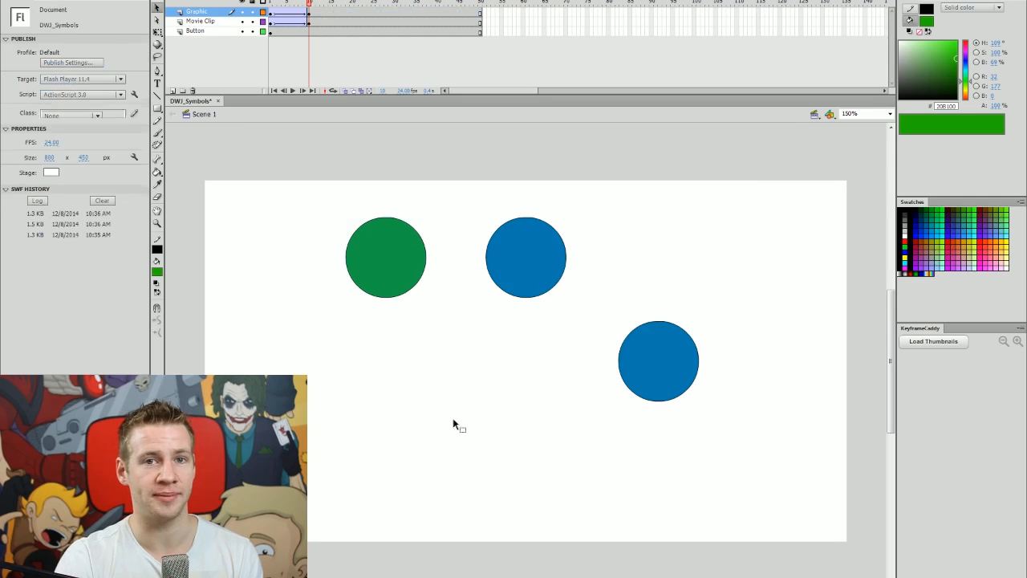
{"action": "left_click", "coordinate": [267, 4]}
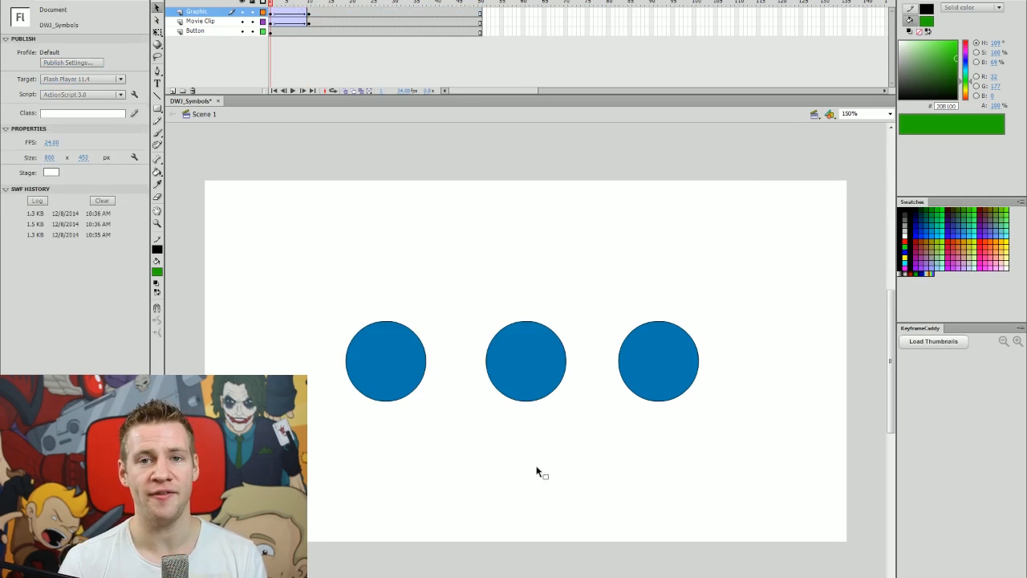
{"action": "key", "text": "Return"}
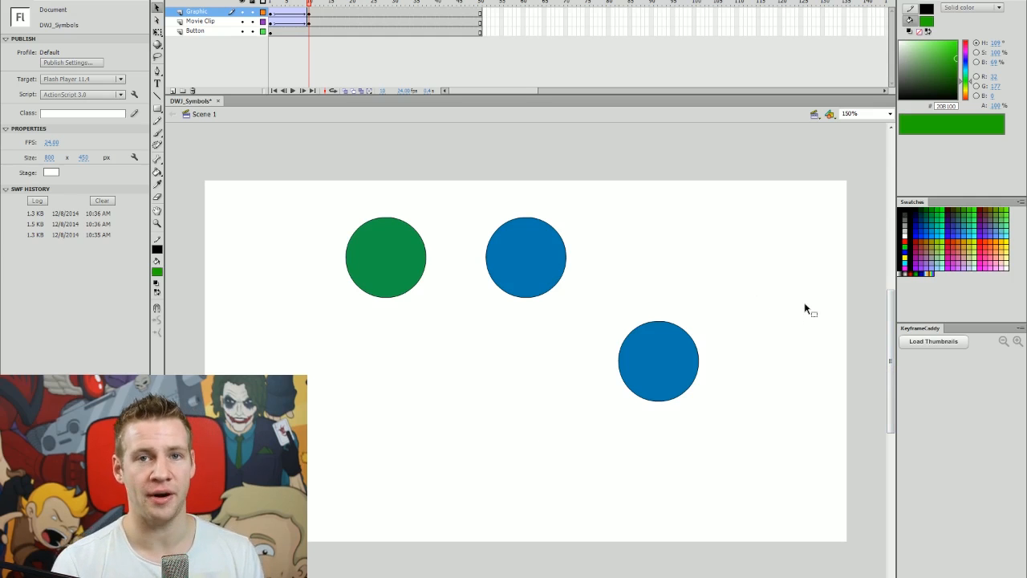
{"action": "key", "text": "comma"}
{"action": "key", "text": "comma"}
{"action": "key", "text": "comma"}
{"action": "key", "text": "comma"}
{"action": "key", "text": "comma"}
{"action": "key", "text": "comma"}
{"action": "key", "text": "comma"}
{"action": "key", "text": "comma"}
{"action": "key", "text": "comma"}
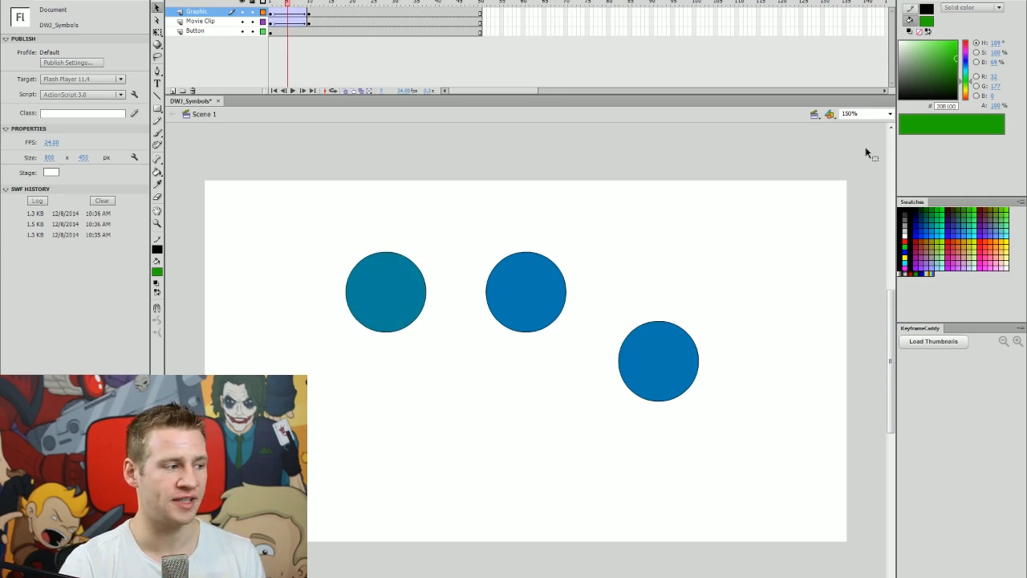
{"action": "key", "text": "period"}
{"action": "key", "text": "period"}
{"action": "key", "text": "period"}
{"action": "key", "text": "period"}
{"action": "key", "text": "period"}
{"action": "key", "text": "period"}
{"action": "key", "text": "period"}
{"action": "key", "text": "period"}
{"action": "key", "text": "period"}
{"action": "left_click", "coordinate": [393, 247]}
{"action": "left_click", "coordinate": [335, 52]}
{"action": "left_click", "coordinate": [394, 2]}
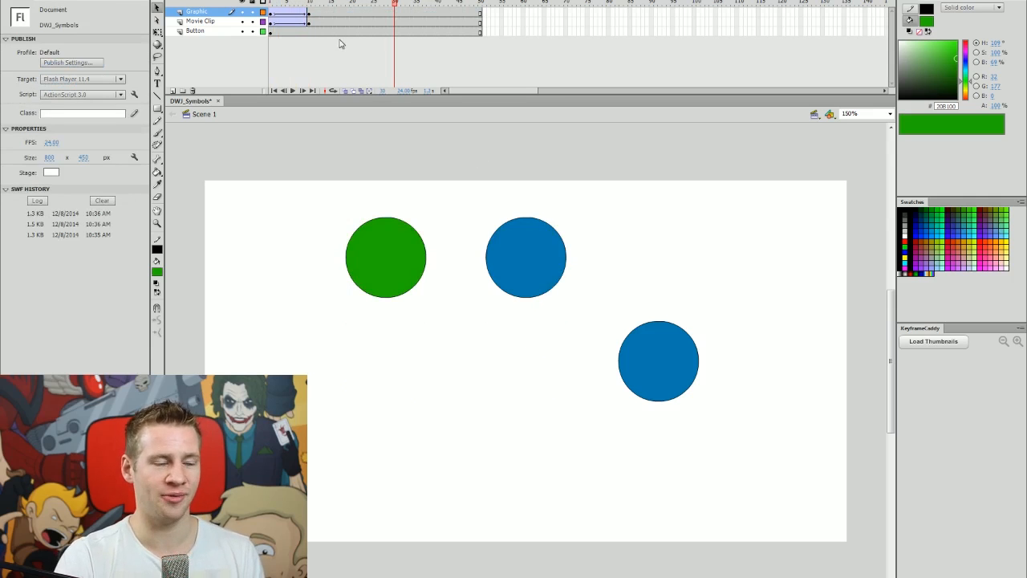
{"action": "key", "text": "ctrl+z"}
{"action": "key", "text": "ctrl+z"}
{"action": "key", "text": "ctrl+z"}
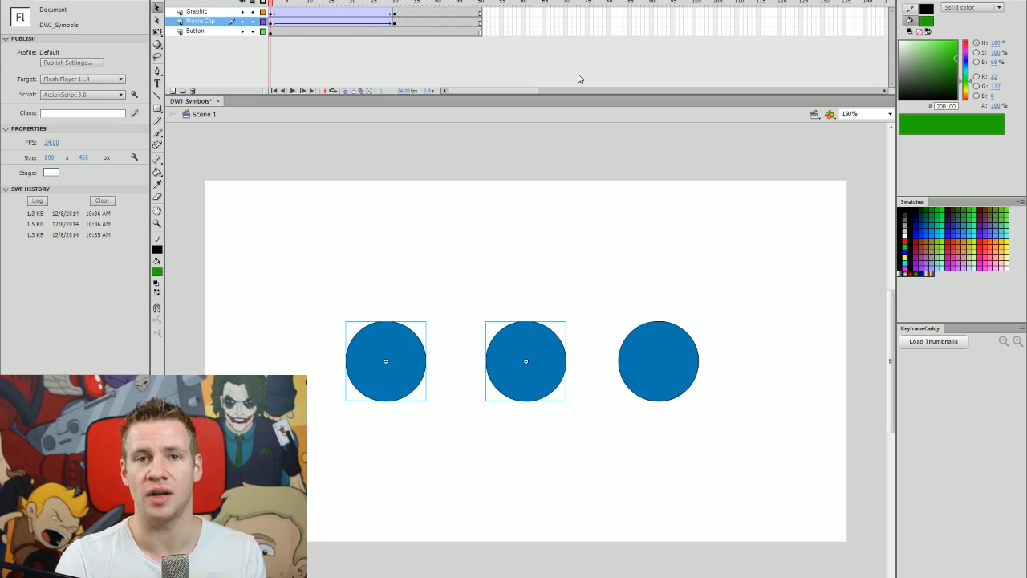
Undo the rising tweens and open the Button circle's symbol for editing.
{"action": "key", "text": "ctrl+z"}
{"action": "key", "text": "ctrl+z"}
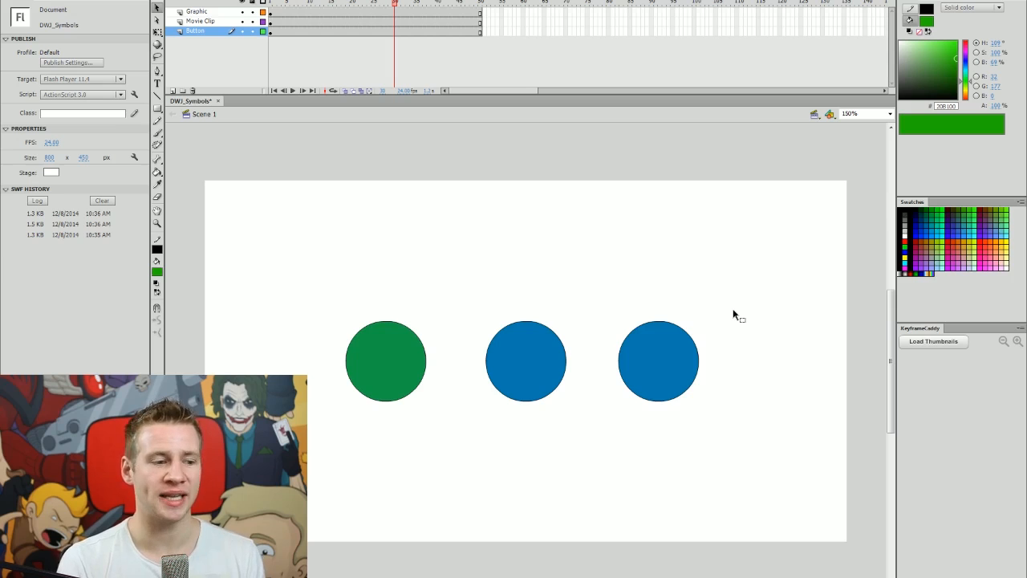
{"action": "left_click", "coordinate": [691, 355]}
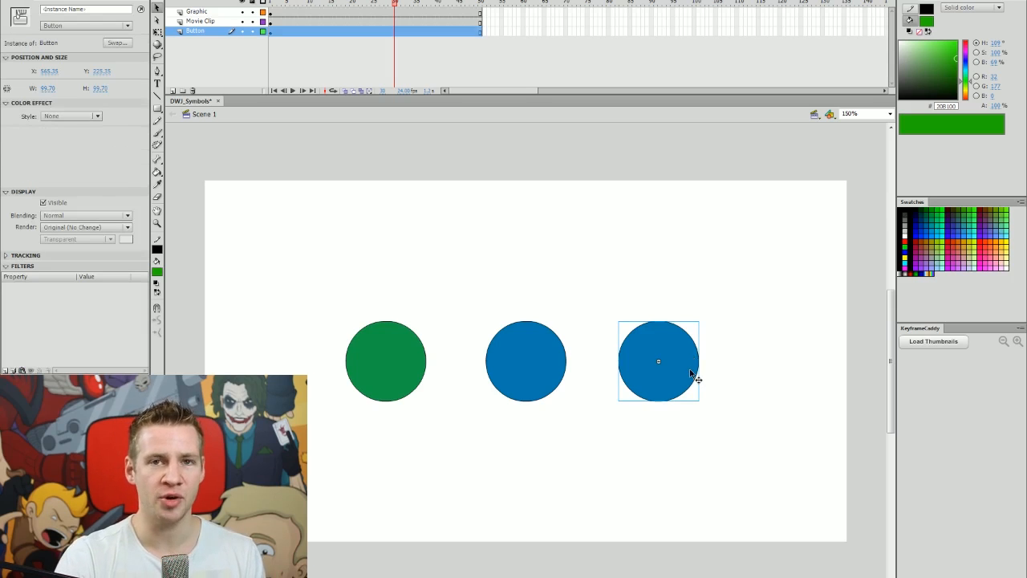
{"action": "double_click", "coordinate": [673, 371]}
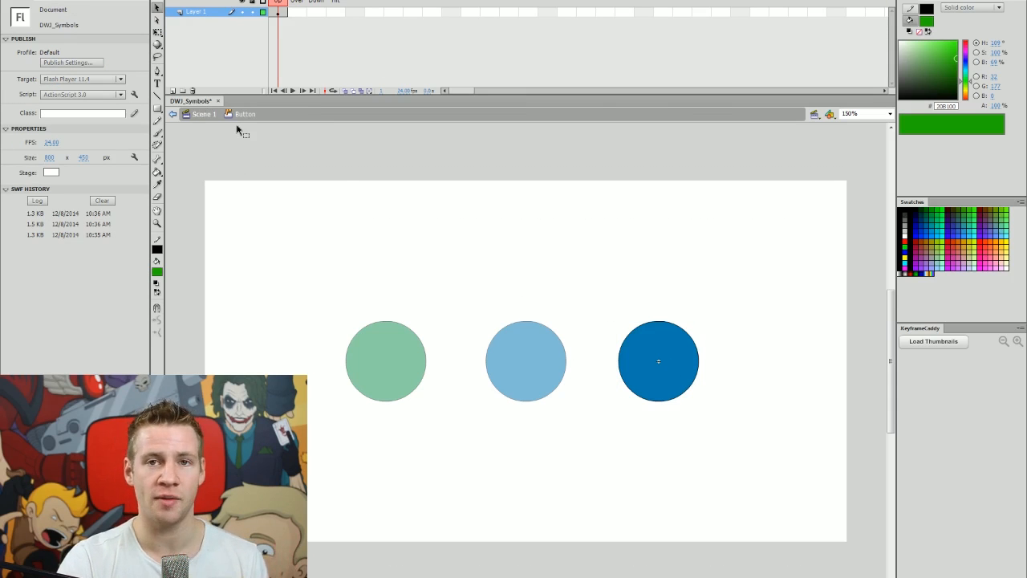
Add two test layers inside the button, undo them, and select Layer 1.
{"action": "left_click", "coordinate": [172, 92]}
{"action": "left_click", "coordinate": [173, 92]}
{"action": "left_click", "coordinate": [173, 92]}
{"action": "key", "text": "ctrl+z"}
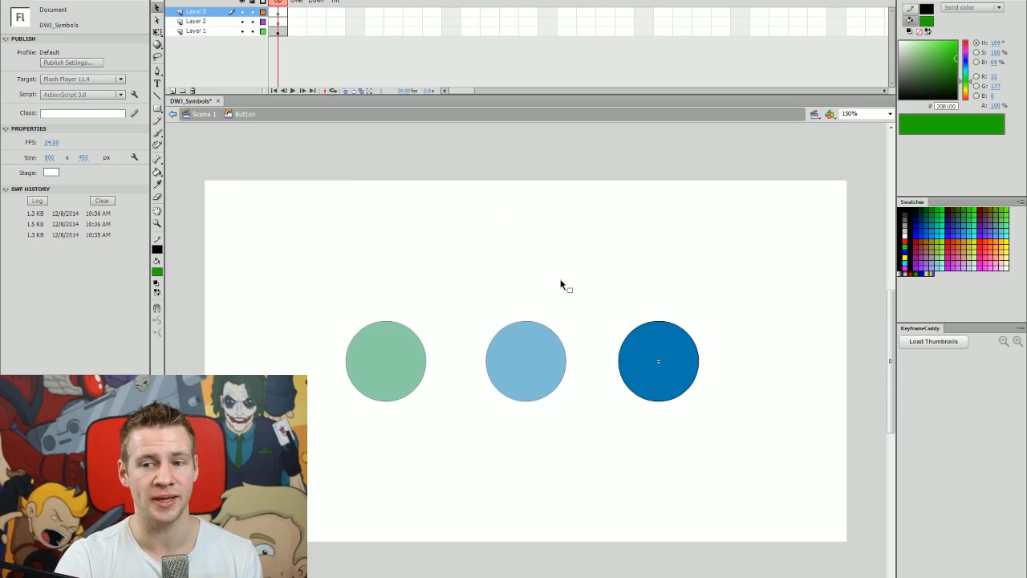
{"action": "key", "text": "ctrl+z"}
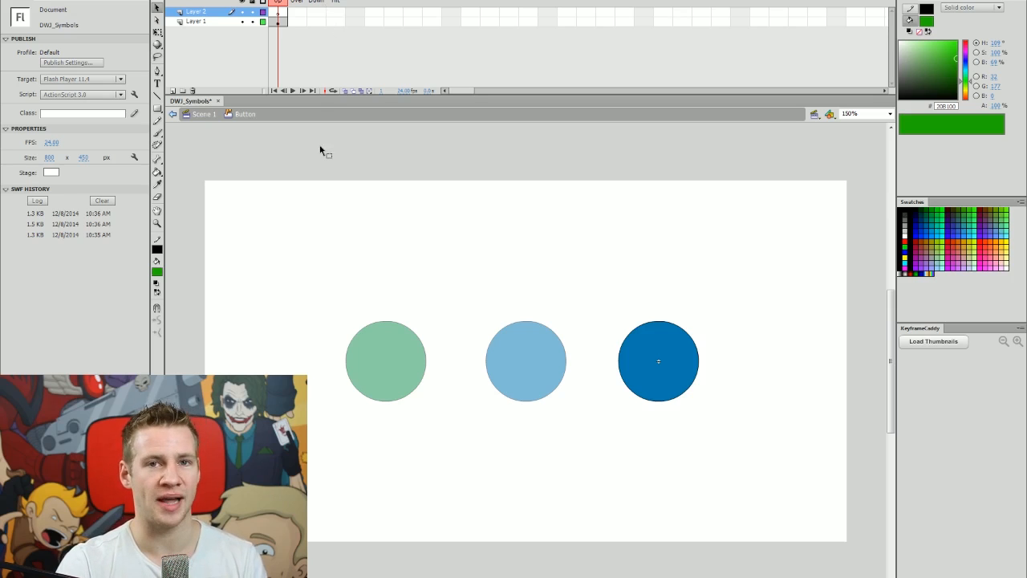
{"action": "left_click", "coordinate": [314, 24]}
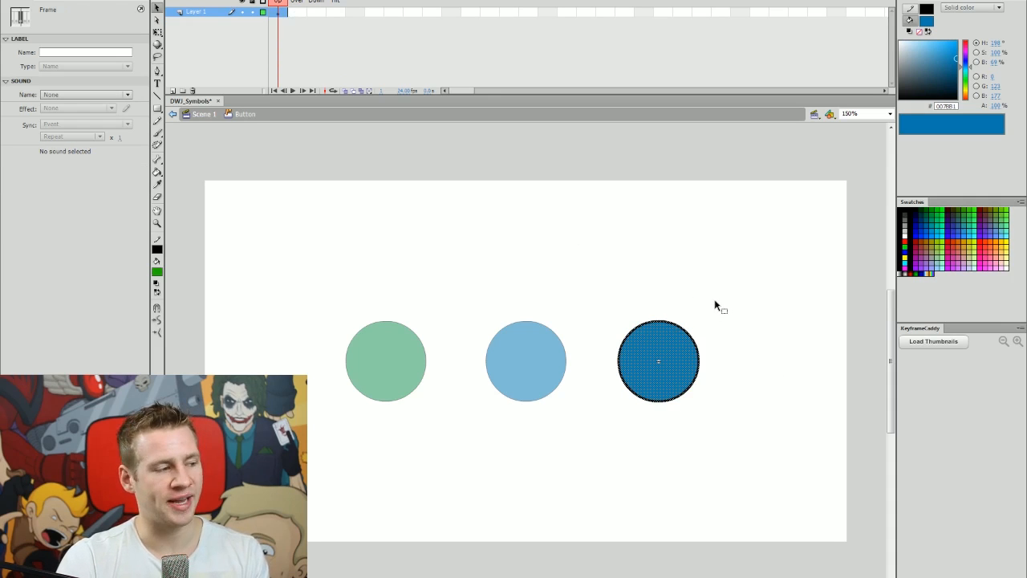
Add an Over-state keyframe, recolour its circle green, and test the movie.
{"action": "key", "text": "F6"}
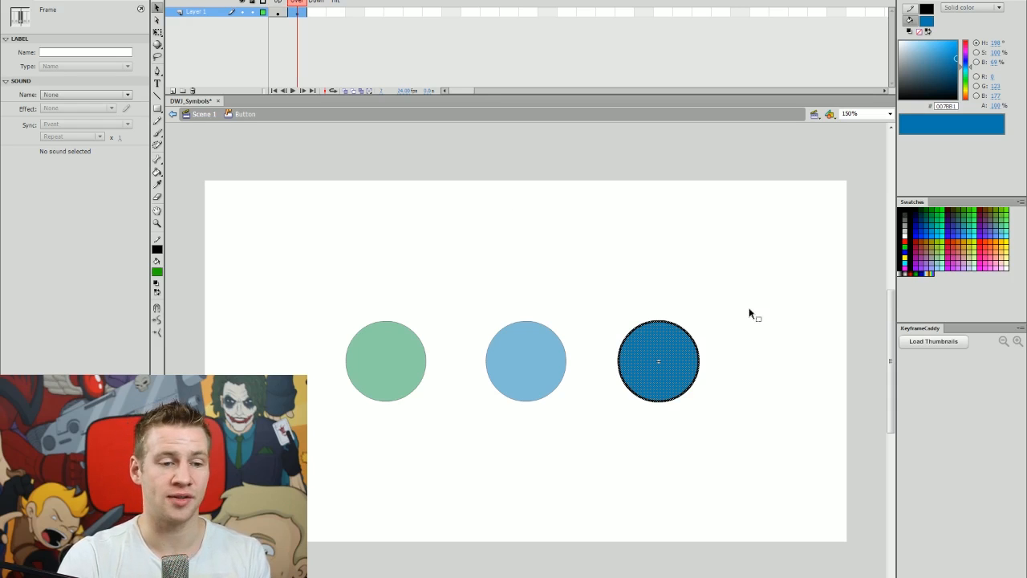
{"action": "left_click_drag", "start_coordinate": [967, 78], "coordinate": [966, 81]}
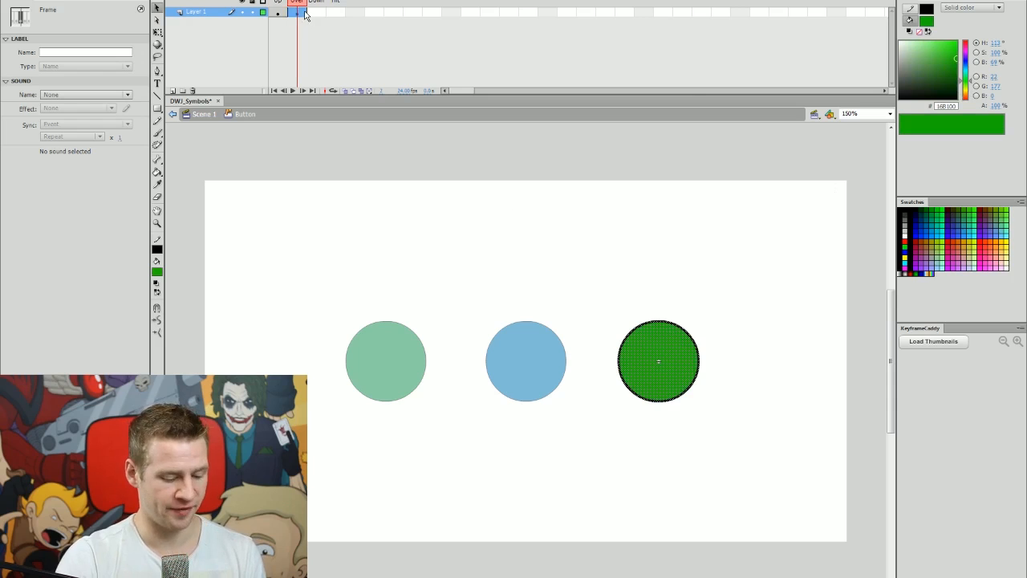
{"action": "left_click", "coordinate": [772, 305]}
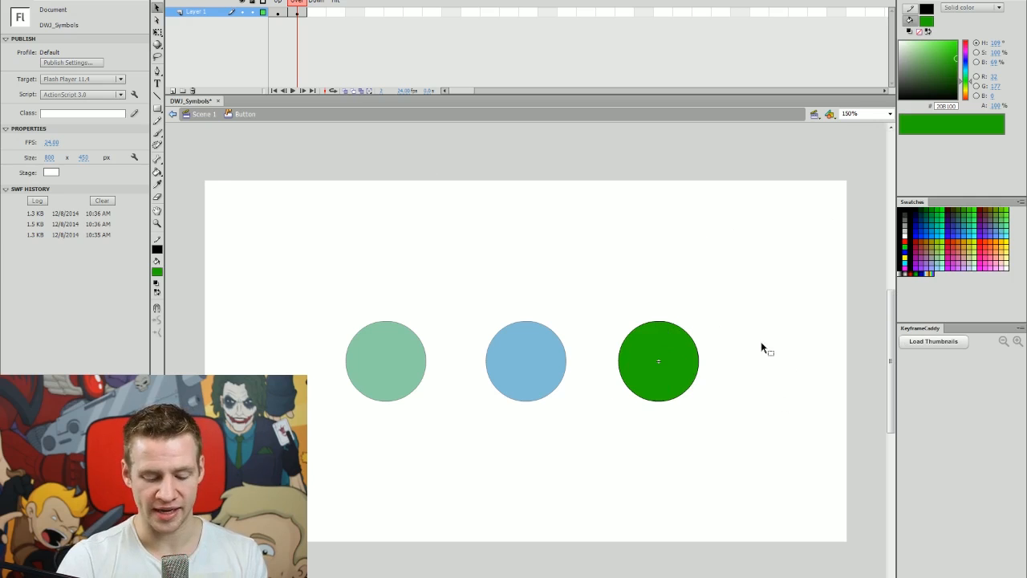
{"action": "key", "text": "ctrl+Return"}
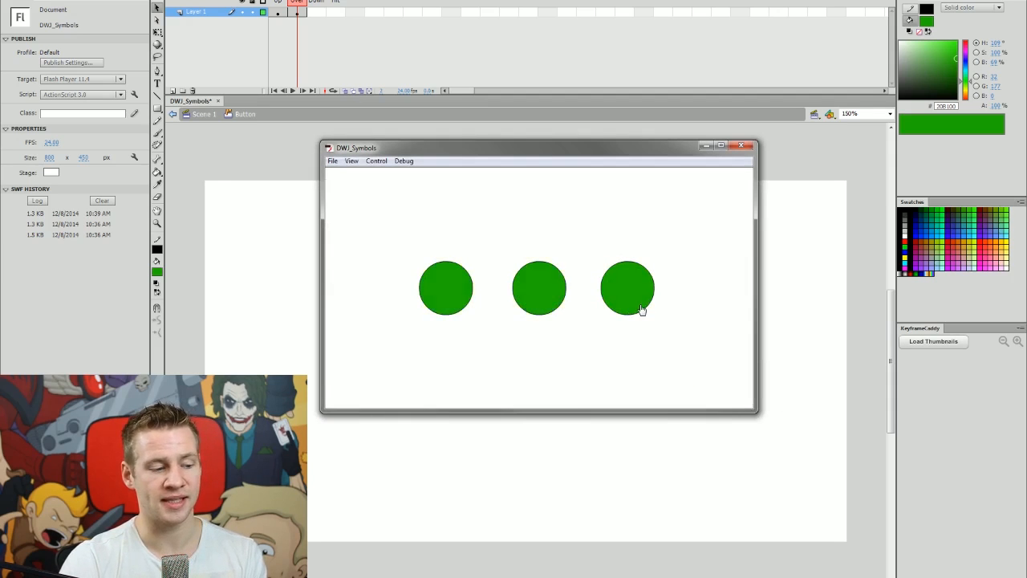
Close the test player and select the button's Down frame.
{"action": "key", "text": "ctrl+w"}
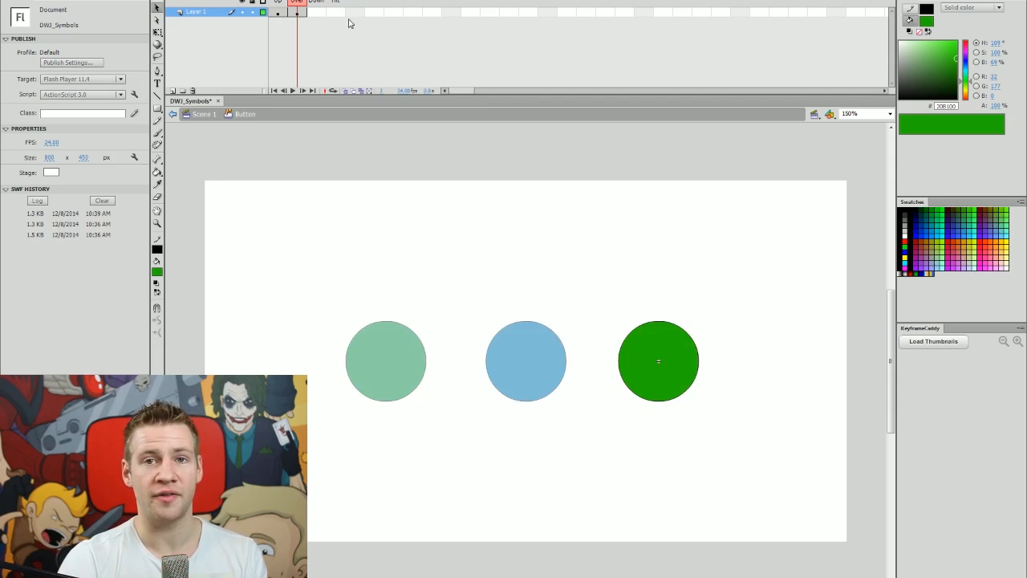
{"action": "left_click", "coordinate": [321, 14]}
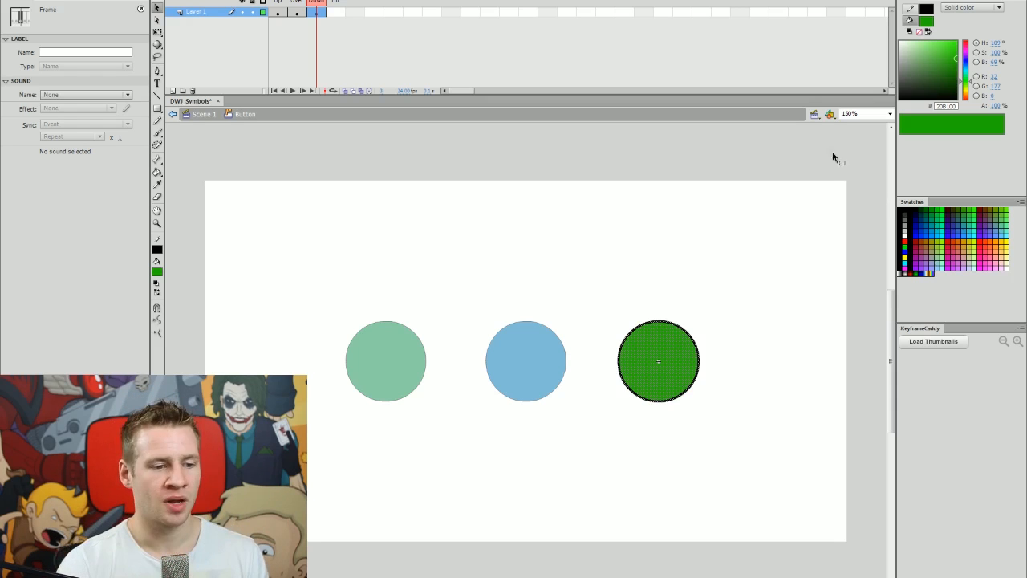
Recolour the Down-state circle to a bright red using the Color panel.
{"action": "left_click", "coordinate": [967, 97]}
{"action": "left_click_drag", "start_coordinate": [968, 98], "coordinate": [969, 100]}
{"action": "left_click_drag", "start_coordinate": [950, 58], "coordinate": [952, 47]}
{"action": "left_click", "coordinate": [807, 231]}
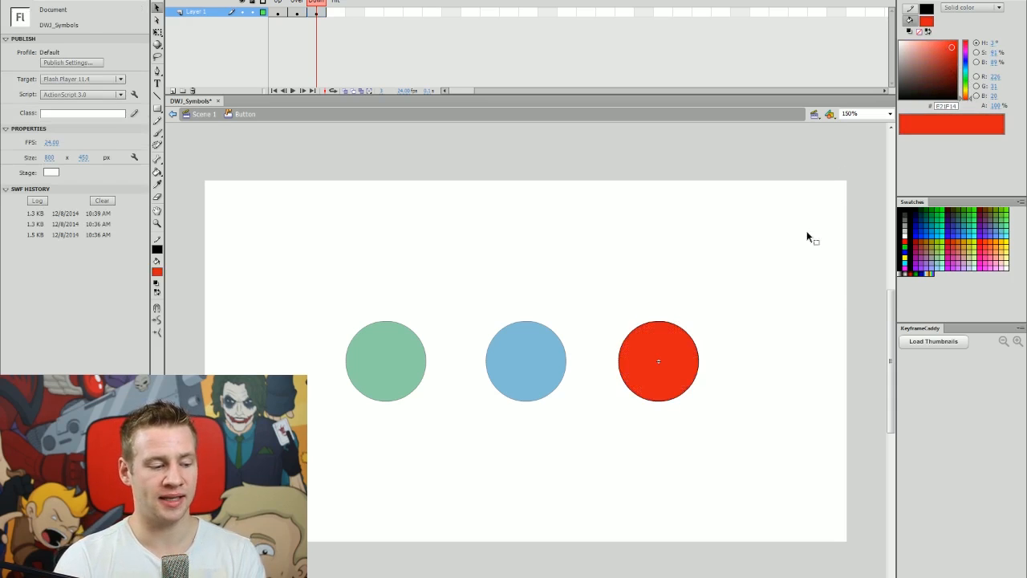
Test the button's red pressed state, close the preview, and scrub back to Up.
{"action": "key", "text": "ctrl+Return"}
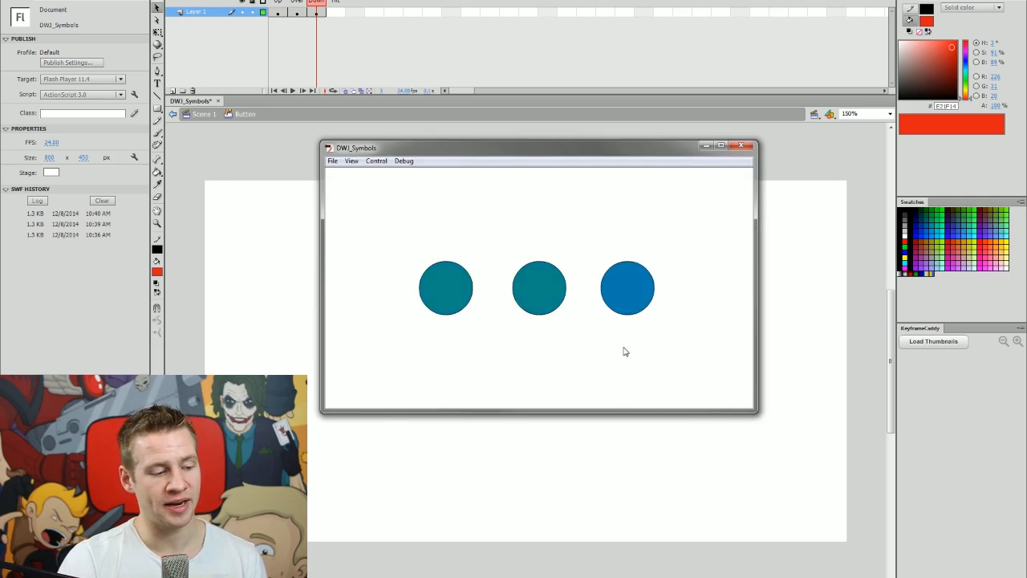
{"action": "left_click", "coordinate": [632, 292]}
{"action": "left_click", "coordinate": [632, 292]}
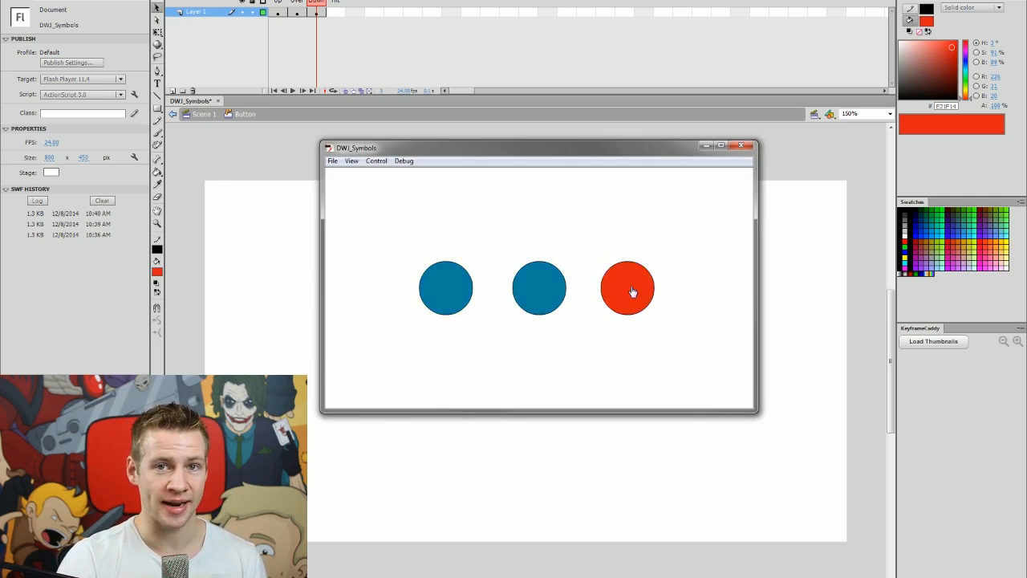
{"action": "left_click", "coordinate": [636, 289]}
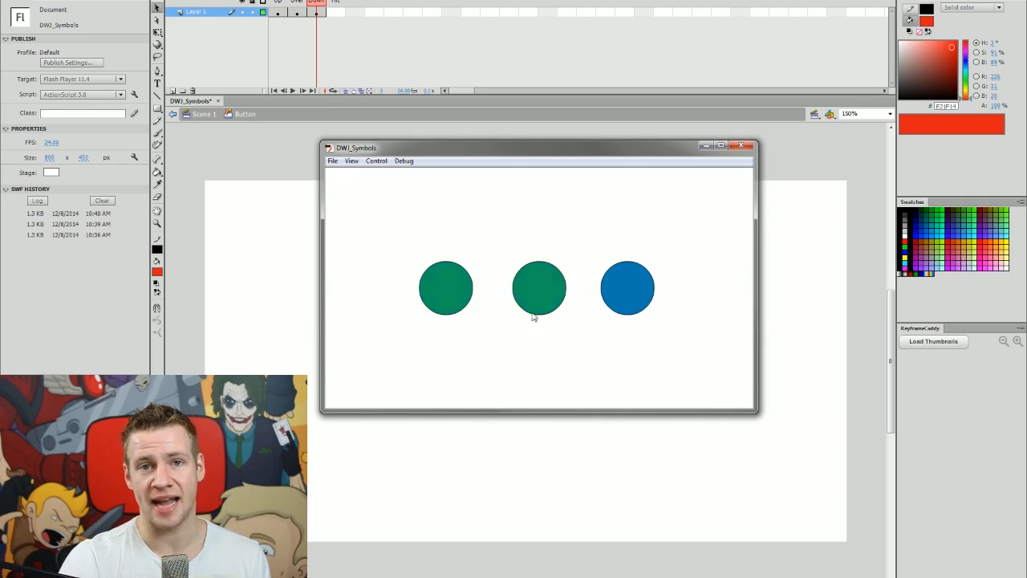
{"action": "left_click", "coordinate": [629, 301]}
{"action": "left_click", "coordinate": [635, 298]}
{"action": "left_click", "coordinate": [636, 298]}
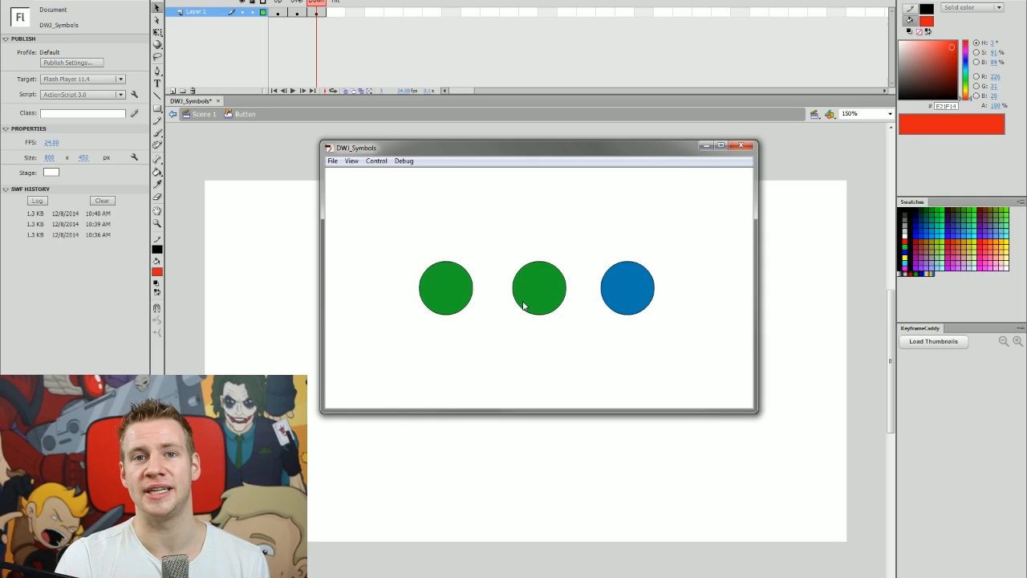
{"action": "left_click", "coordinate": [741, 146]}
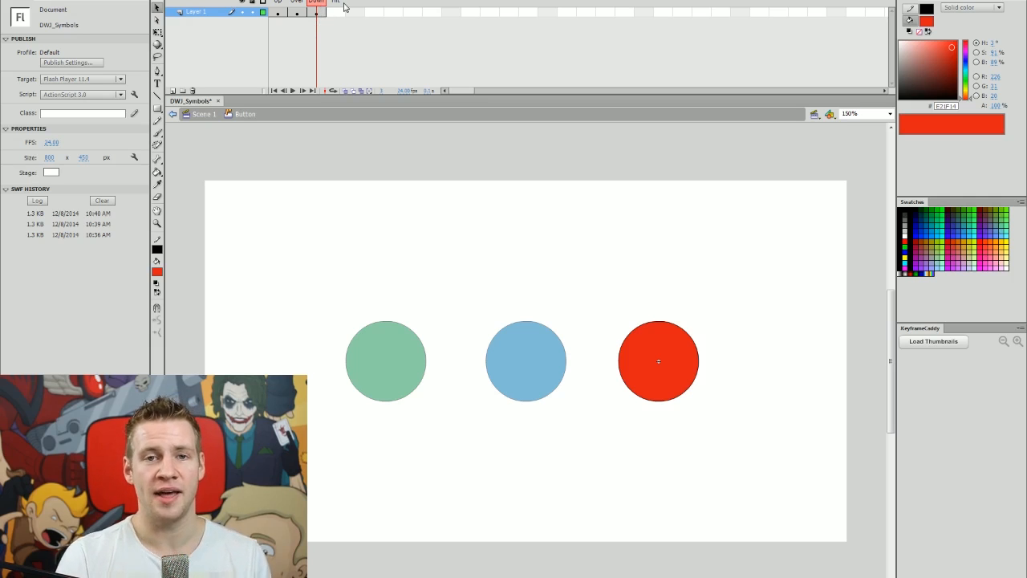
{"action": "left_click_drag", "start_coordinate": [313, 5], "coordinate": [278, 26]}
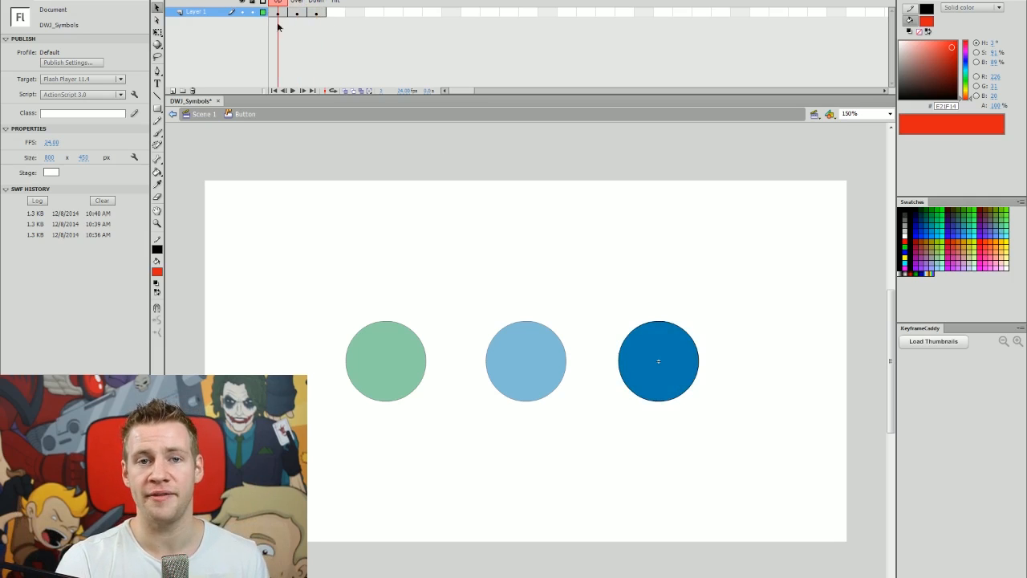
Move the circle higher in the Hit frame and test the relocated hit area.
{"action": "left_click", "coordinate": [318, 13]}
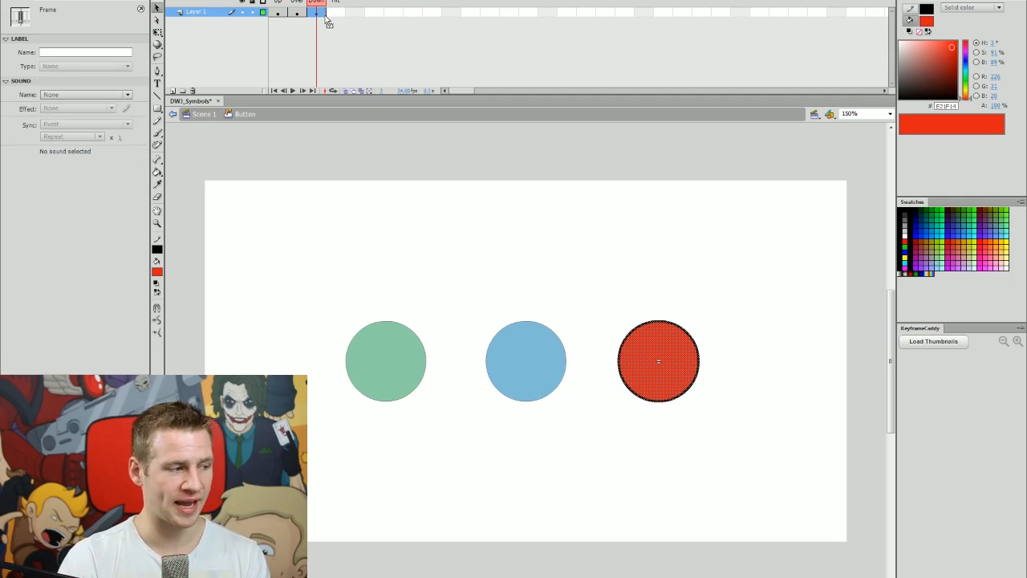
{"action": "left_click", "coordinate": [336, 13]}
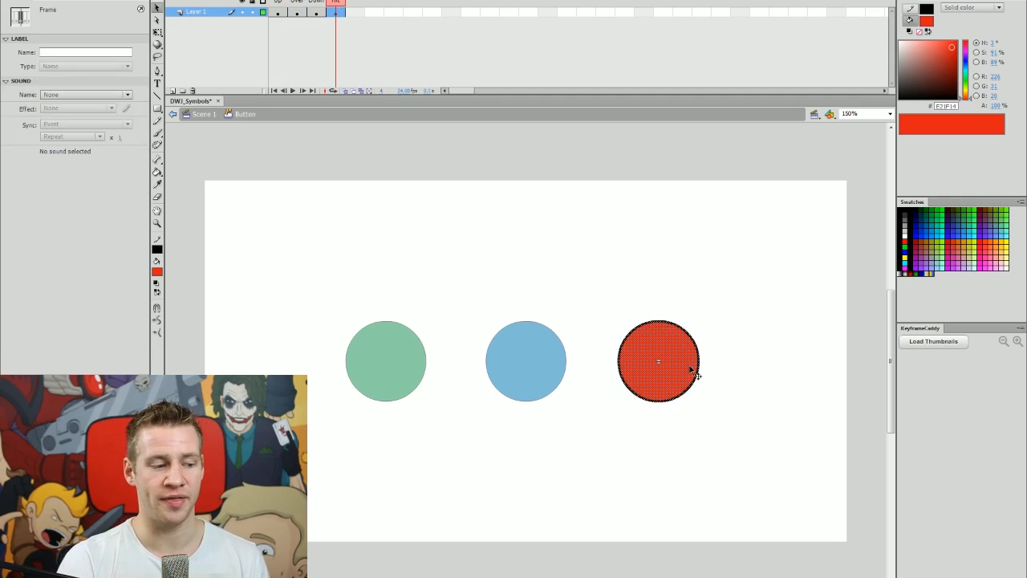
{"action": "left_click_drag", "start_coordinate": [692, 382], "coordinate": [686, 304]}
{"action": "key", "text": "ctrl+Return"}
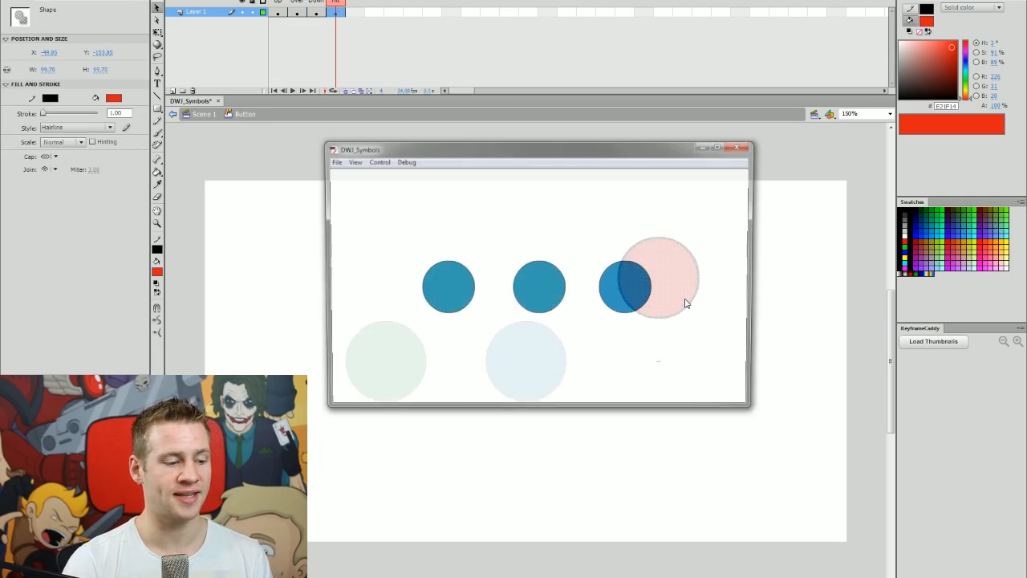
{"action": "left_click", "coordinate": [623, 297]}
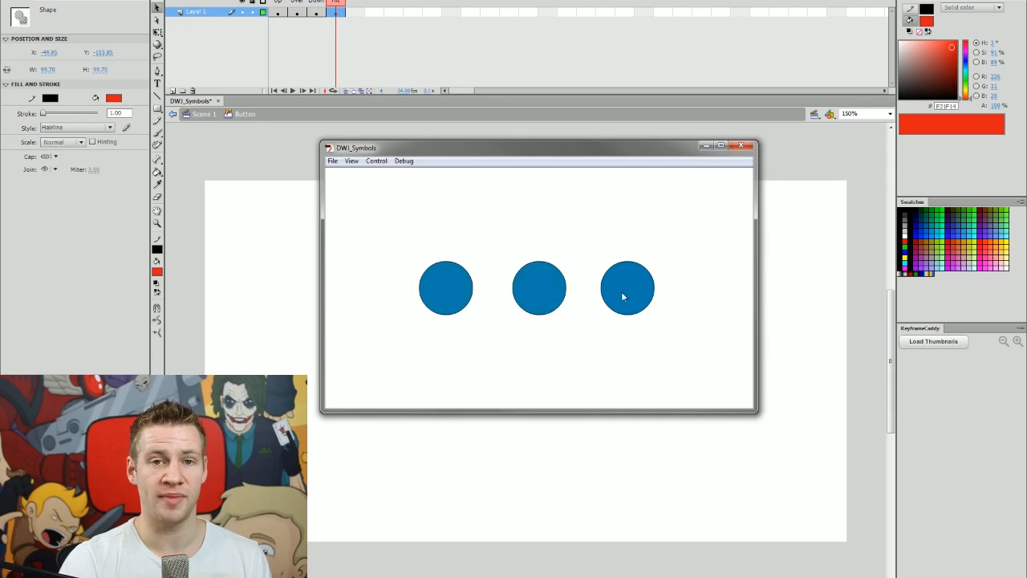
{"action": "left_click", "coordinate": [618, 286]}
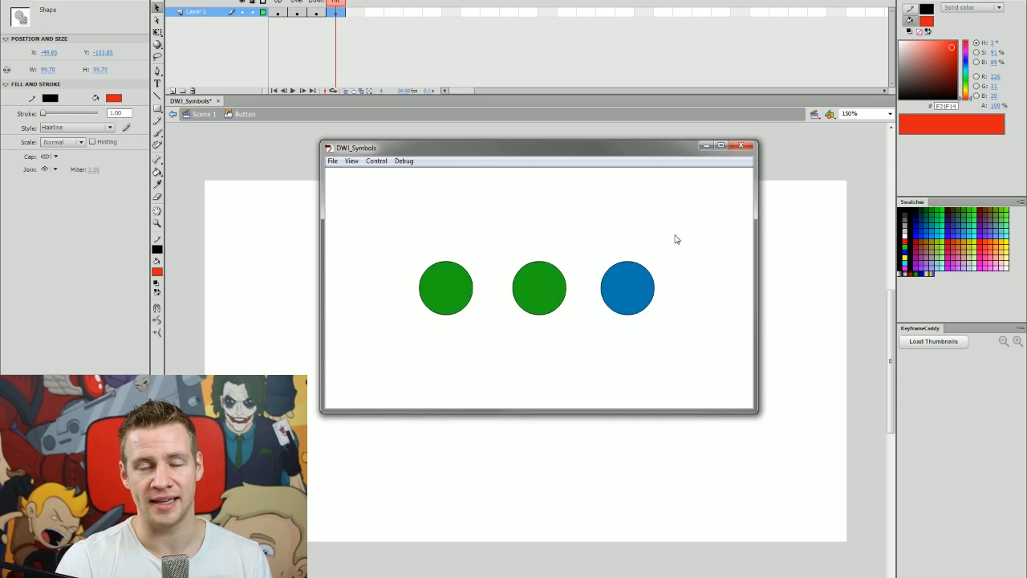
{"action": "key", "text": "ctrl+w"}
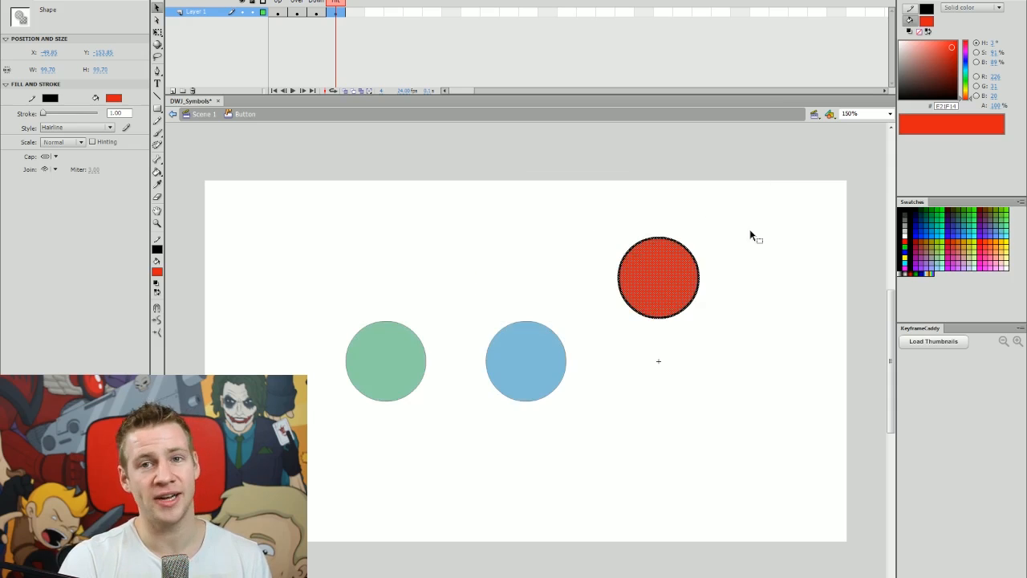
Restore the hit circle, remove the separate Hit keyframe, and return to Scene 1.
{"action": "key", "text": "ctrl+z"}
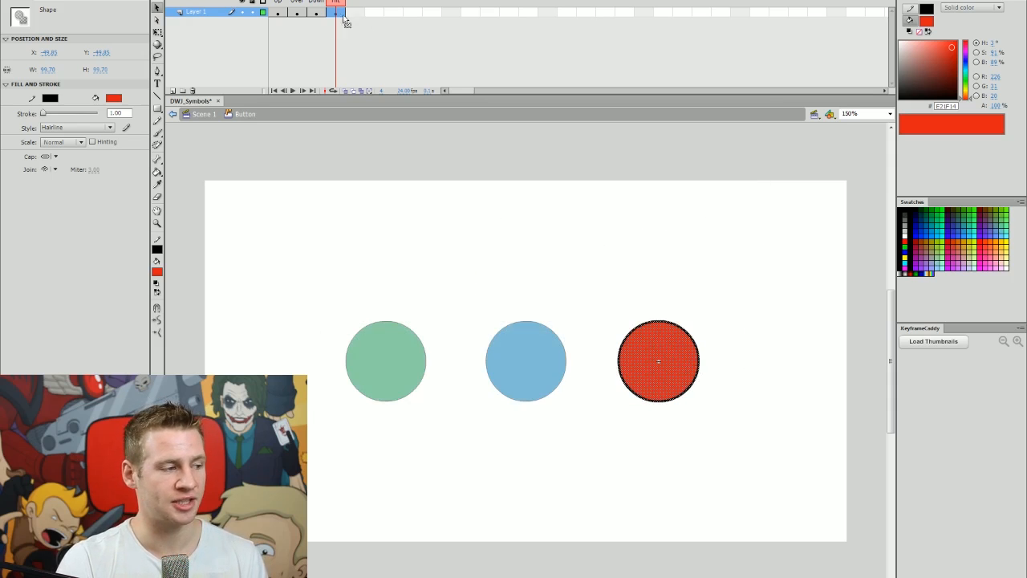
{"action": "left_click_drag", "start_coordinate": [316, 14], "coordinate": [276, 16]}
{"action": "key", "text": "ctrl+z"}
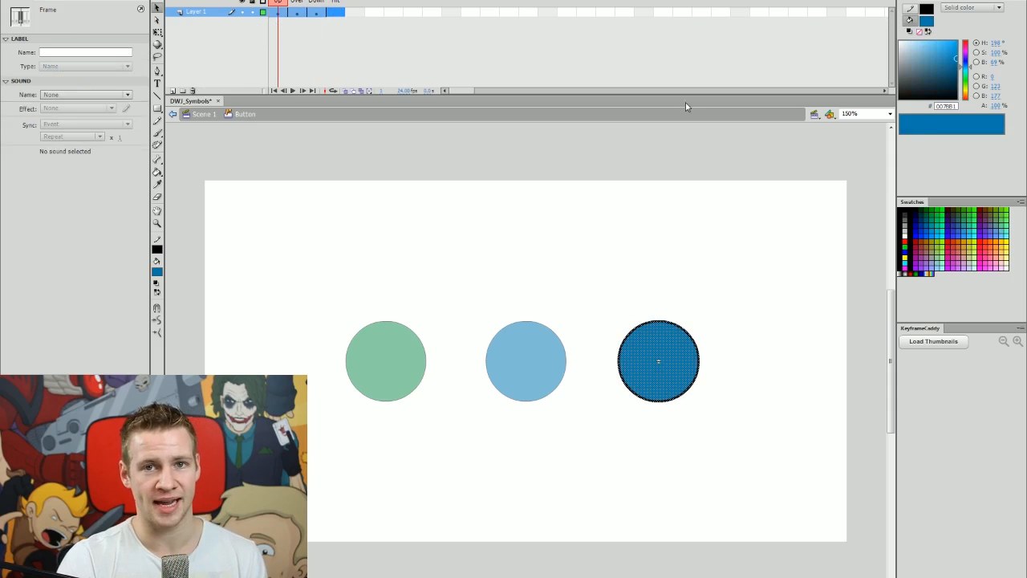
{"action": "left_click", "coordinate": [712, 165]}
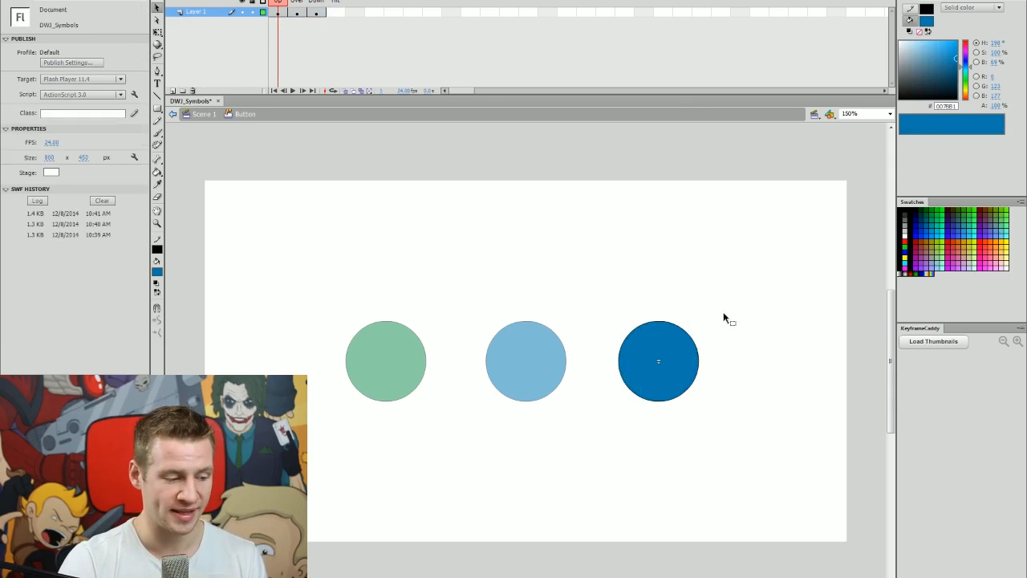
{"action": "double_click", "coordinate": [839, 245]}
Move all three circles to the top of the stage, save, and open the Library.
{"action": "key", "text": "ctrl+a"}
{"action": "left_click_drag", "start_coordinate": [408, 363], "coordinate": [394, 229]}
{"action": "left_click", "coordinate": [591, 346]}
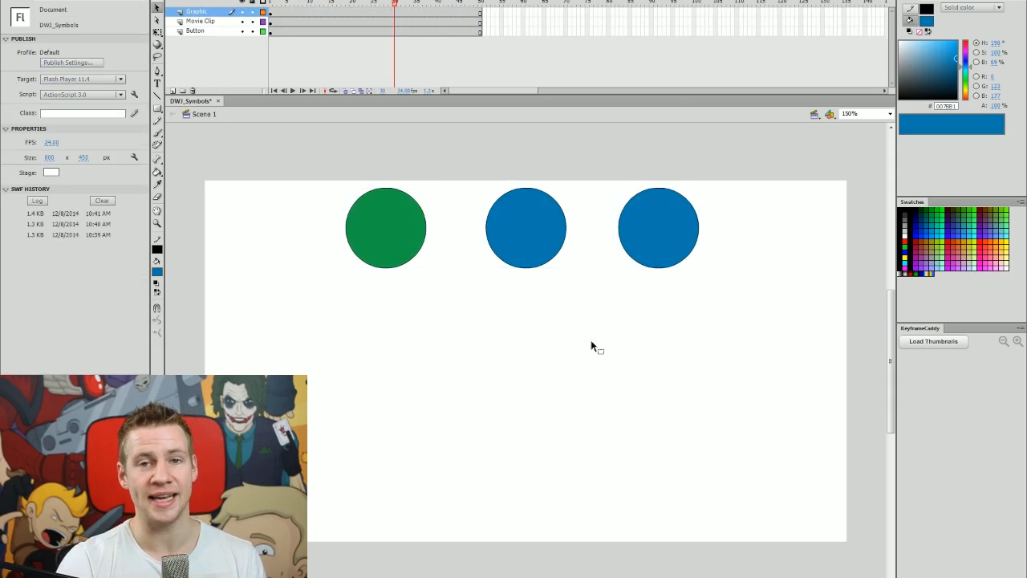
{"action": "key", "text": "ctrl+s"}
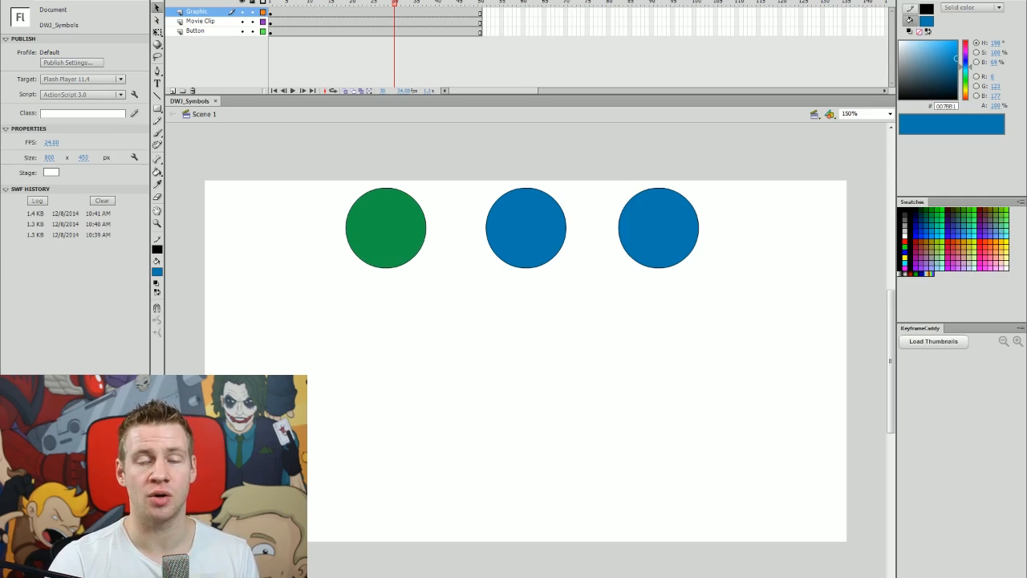
{"action": "key", "text": "ctrl+l"}
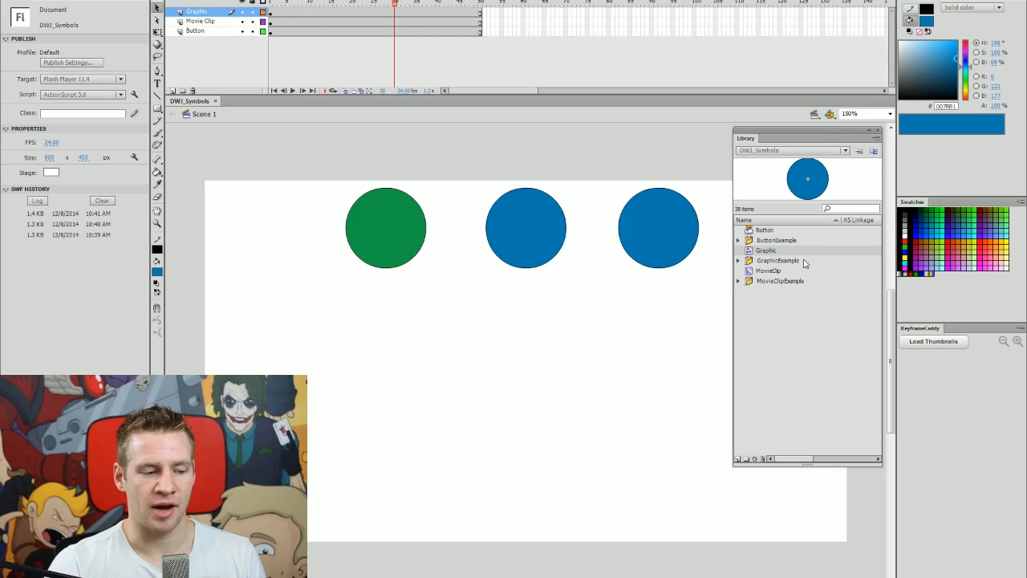
Preview the Button, Graphic and MovieClip symbols in the Library.
{"action": "left_click", "coordinate": [756, 231]}
{"action": "left_click", "coordinate": [763, 253]}
{"action": "left_click", "coordinate": [768, 231]}
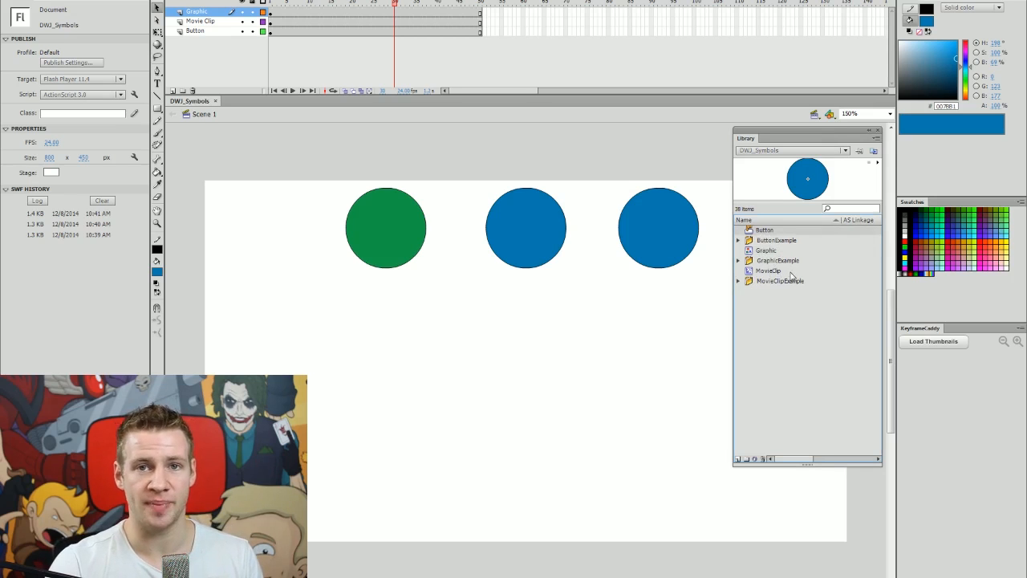
{"action": "left_click", "coordinate": [767, 255]}
{"action": "left_click", "coordinate": [771, 271]}
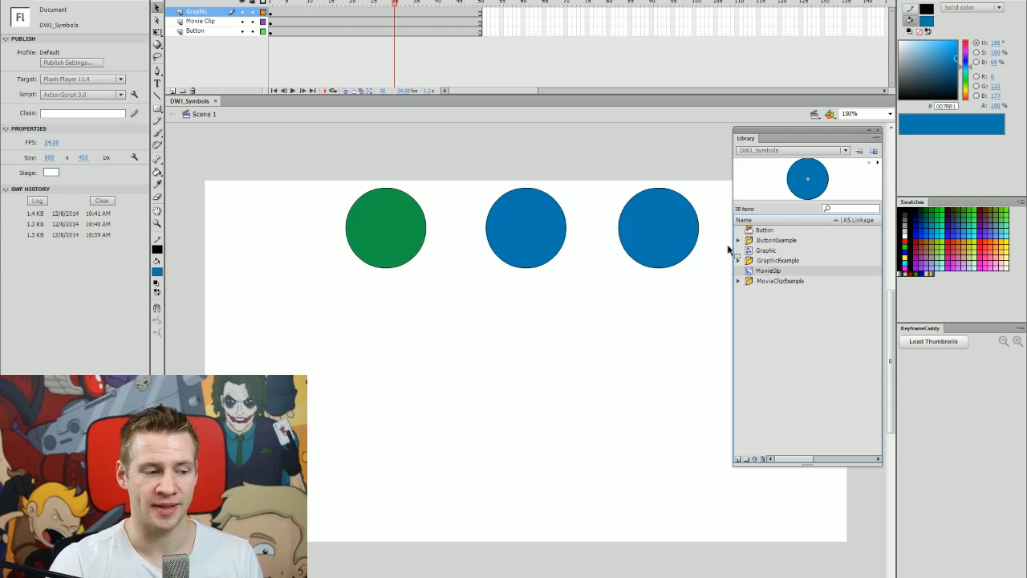
{"action": "left_click", "coordinate": [751, 234]}
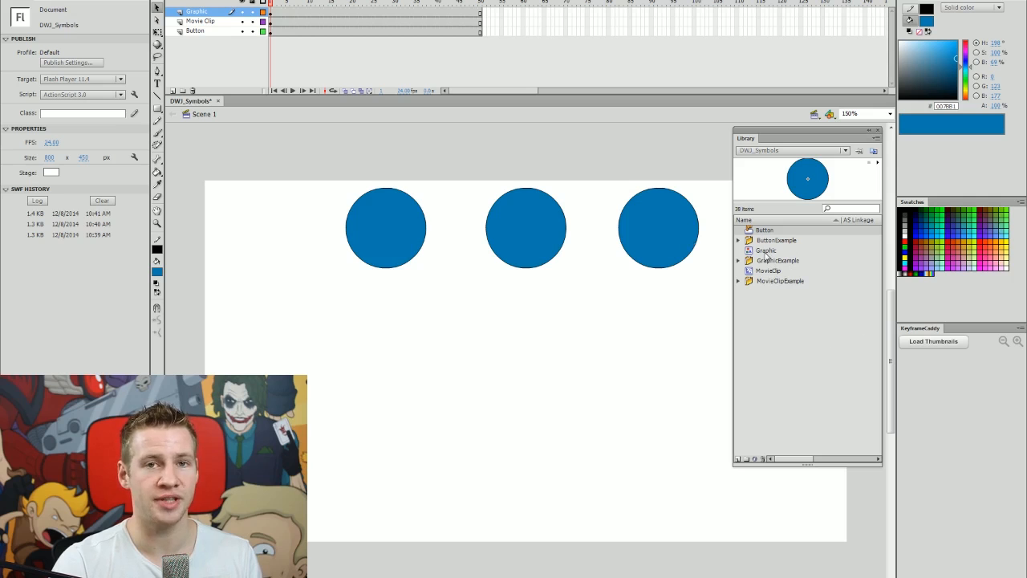
Place Graphic, MovieClip and Button instances on stage, then delete them.
{"action": "left_click_drag", "start_coordinate": [766, 256], "coordinate": [566, 317]}
{"action": "left_click_drag", "start_coordinate": [768, 271], "coordinate": [653, 333]}
{"action": "left_click_drag", "start_coordinate": [765, 231], "coordinate": [610, 356]}
{"action": "left_click_drag", "start_coordinate": [648, 401], "coordinate": [556, 320]}
{"action": "left_click_drag", "start_coordinate": [654, 324], "coordinate": [560, 329]}
{"action": "key", "text": "Delete"}
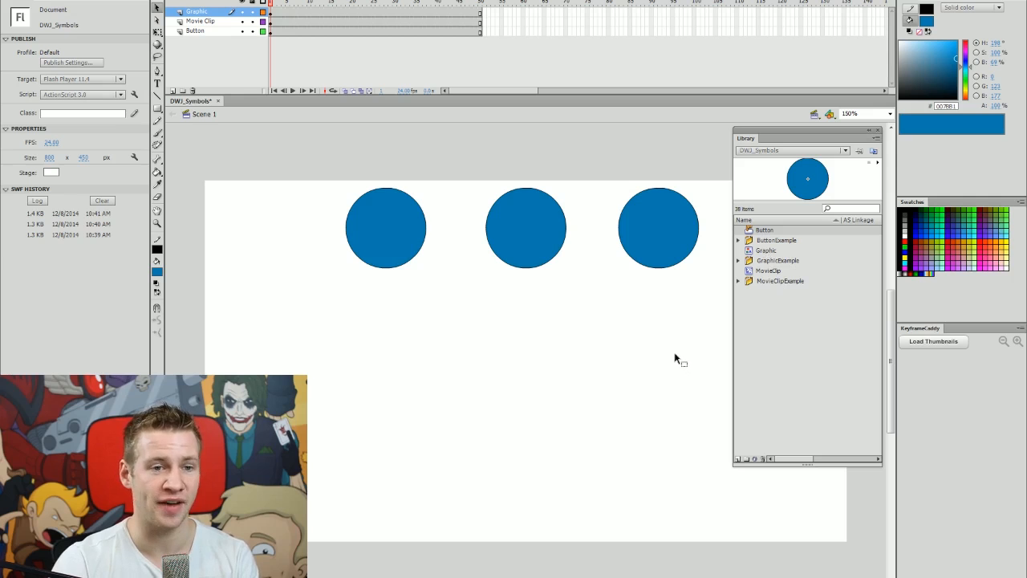
Test another Button instance, delete the lower circles, and file Button into ButtonExample.
{"action": "left_click_drag", "start_coordinate": [765, 232], "coordinate": [482, 378]}
{"action": "key", "text": "ctrl+Return"}
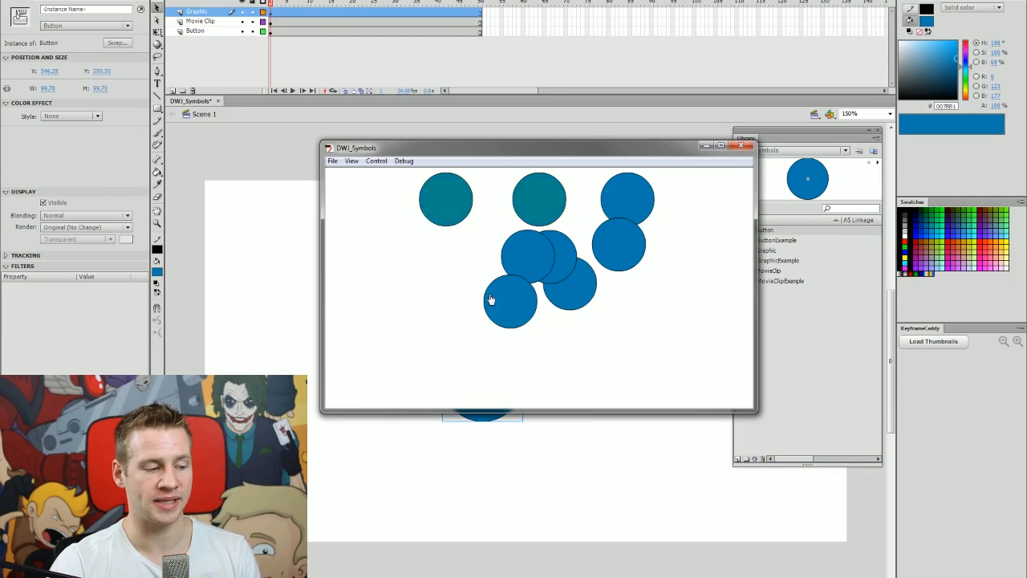
{"action": "left_click", "coordinate": [742, 146]}
{"action": "left_click_drag", "start_coordinate": [665, 390], "coordinate": [495, 313]}
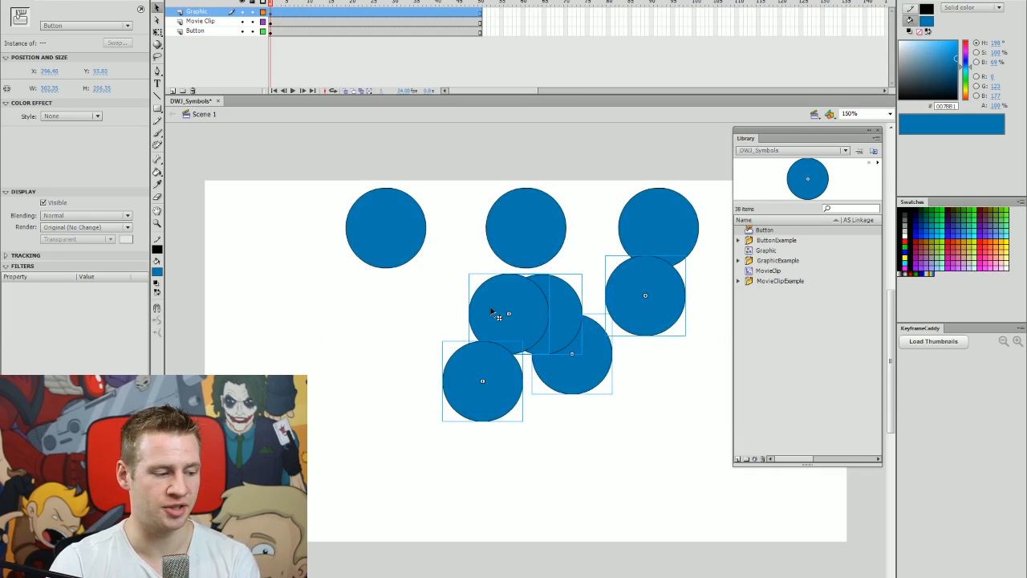
{"action": "key", "text": "Delete"}
{"action": "left_click_drag", "start_coordinate": [772, 232], "coordinate": [776, 260]}
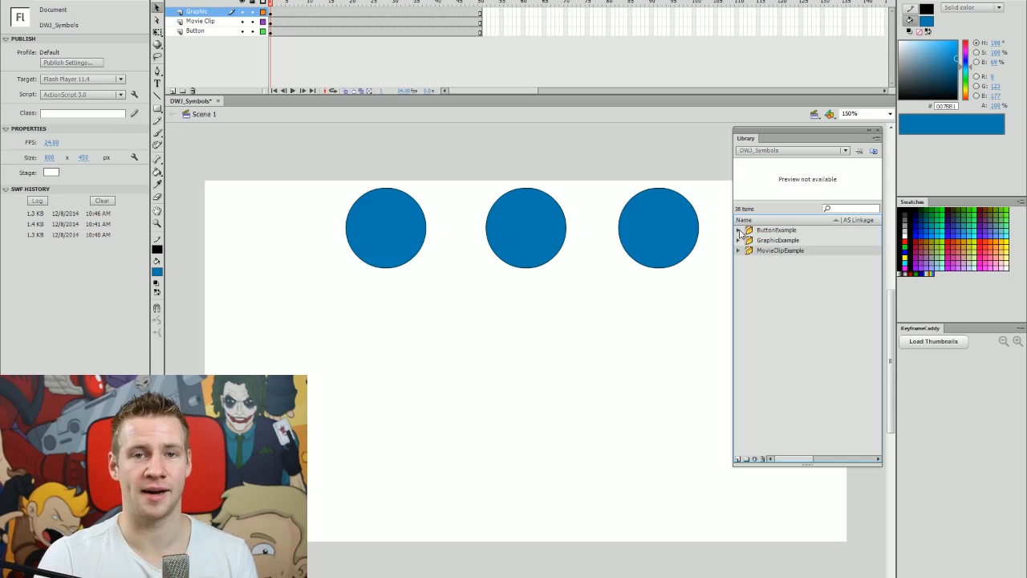
Place a PlayButton instance from ButtonExample below the circles and open it for editing.
{"action": "left_click", "coordinate": [738, 230]}
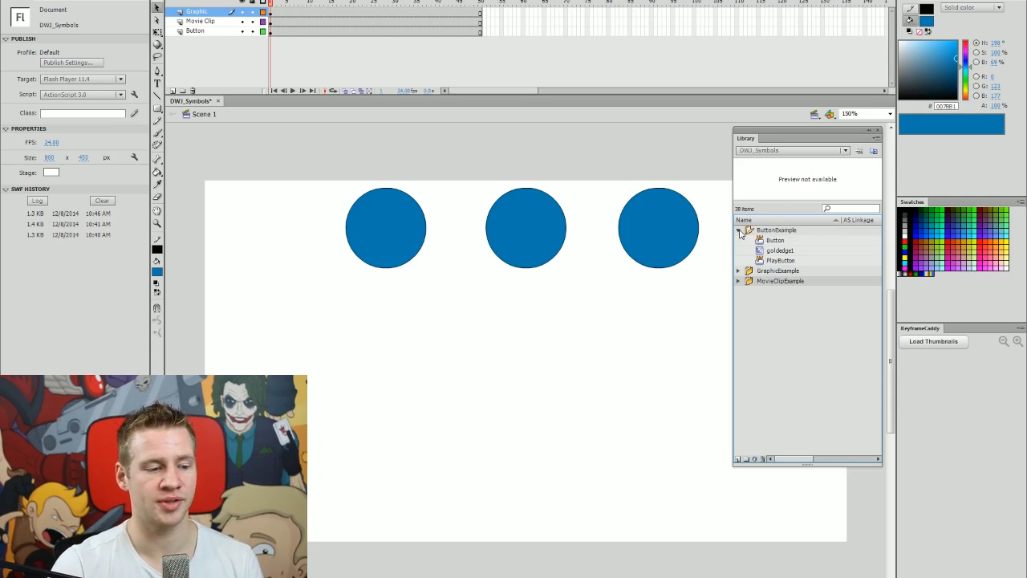
{"action": "left_click", "coordinate": [782, 260]}
{"action": "left_click_drag", "start_coordinate": [780, 261], "coordinate": [534, 347]}
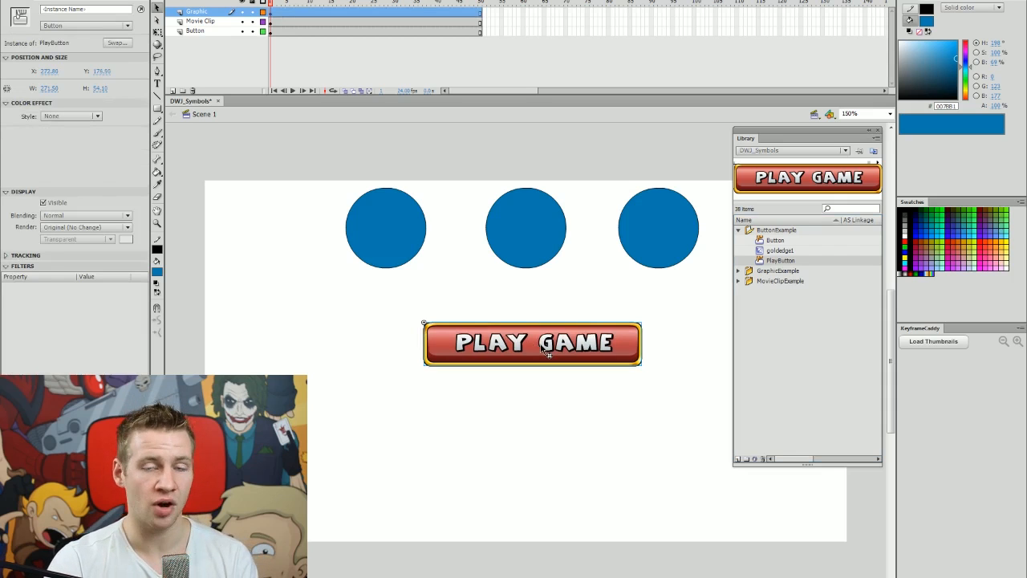
{"action": "double_click", "coordinate": [545, 349]}
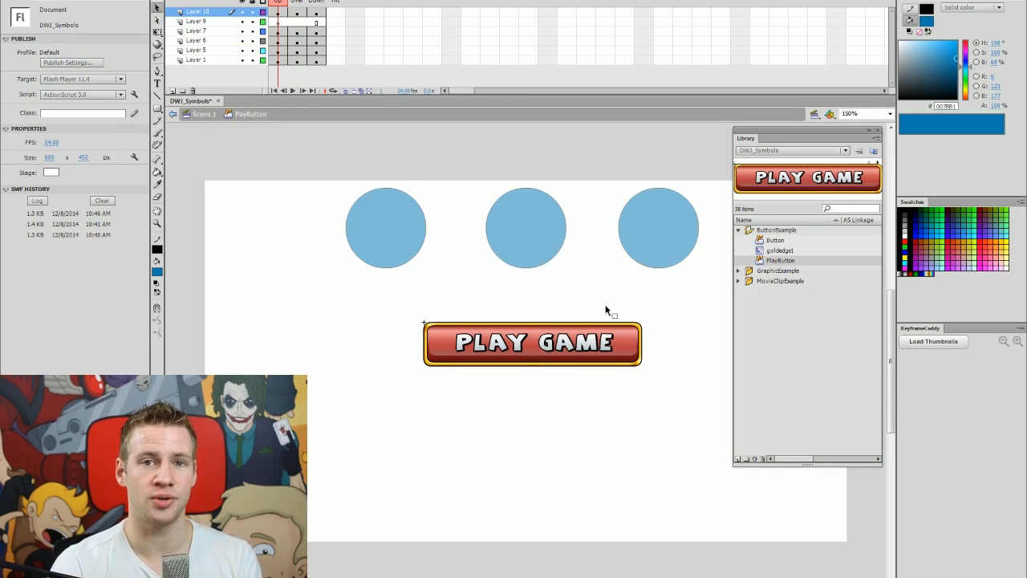
Step through PlayButton's Over and Down states and test the PLAY GAME button.
{"action": "key", "text": "."}
{"action": "key", "text": "period"}
{"action": "key", "text": "period"}
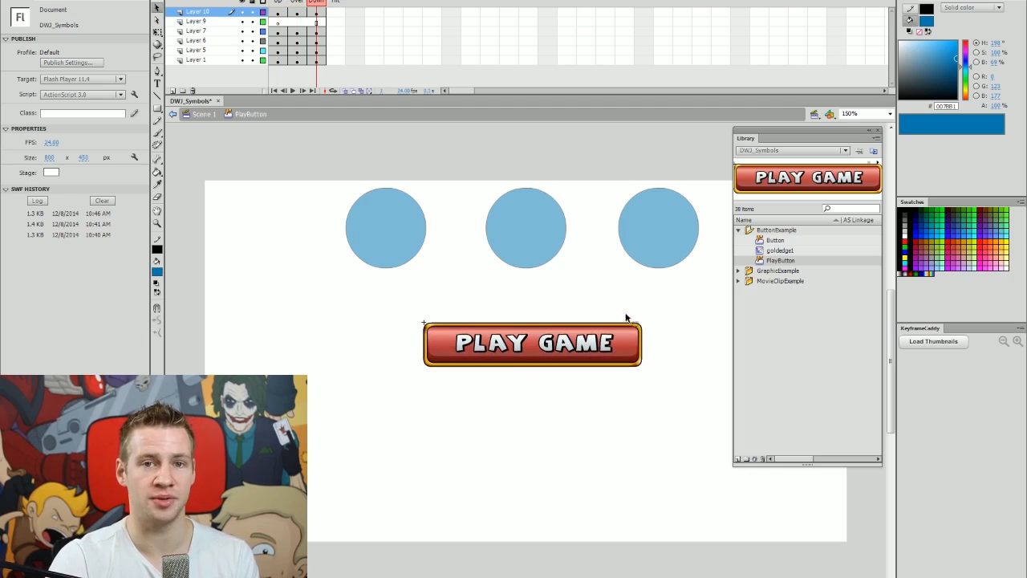
{"action": "key", "text": "ctrl+Return"}
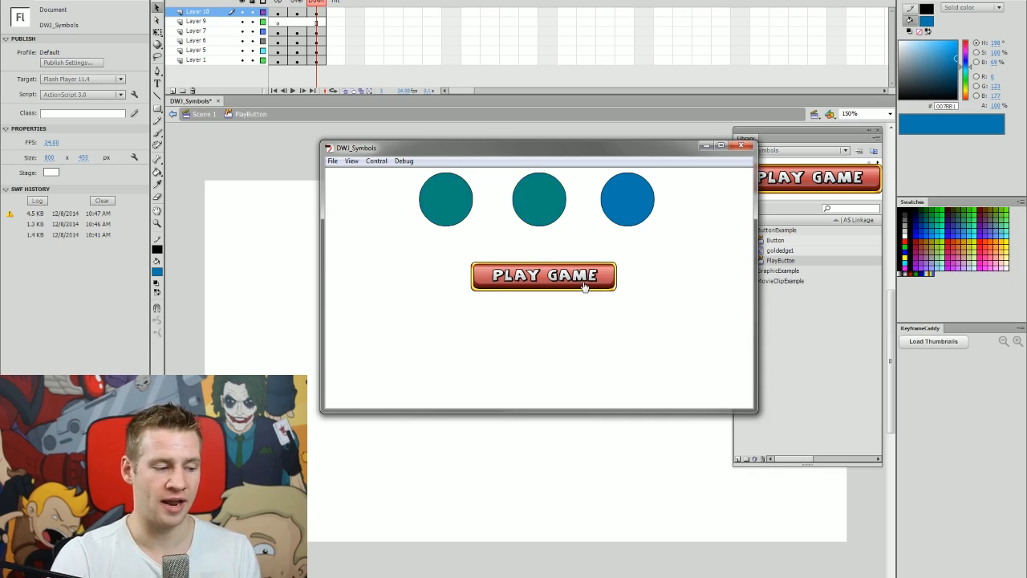
{"action": "left_click", "coordinate": [735, 147]}
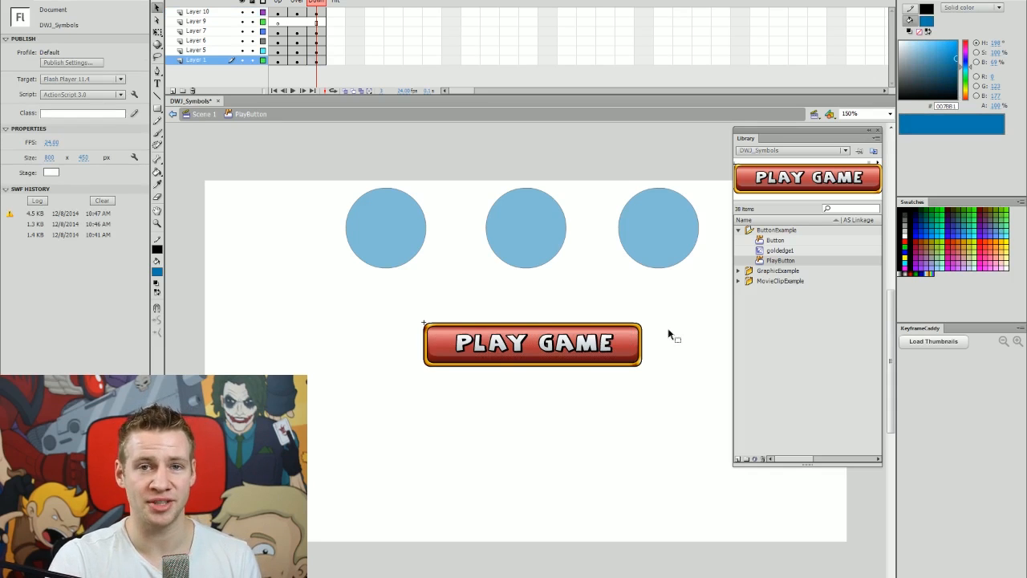
Delete all PlayButton layers except Layer 10 and test the text-only button.
{"action": "left_click", "coordinate": [200, 62]}
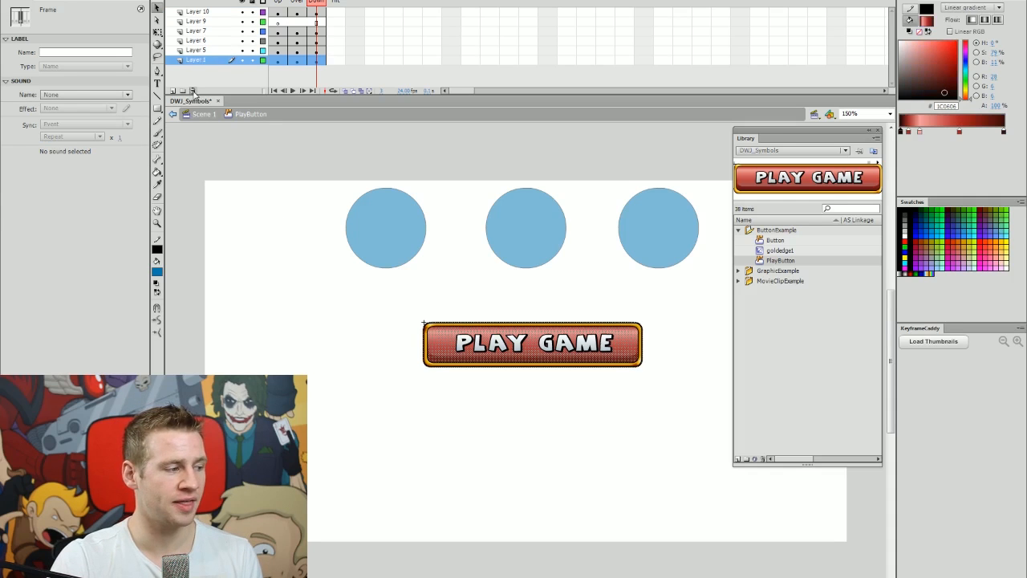
{"action": "left_click", "coordinate": [193, 91]}
{"action": "left_click", "coordinate": [193, 91]}
{"action": "left_click", "coordinate": [193, 90]}
{"action": "left_click", "coordinate": [193, 90]}
{"action": "left_click", "coordinate": [193, 91]}
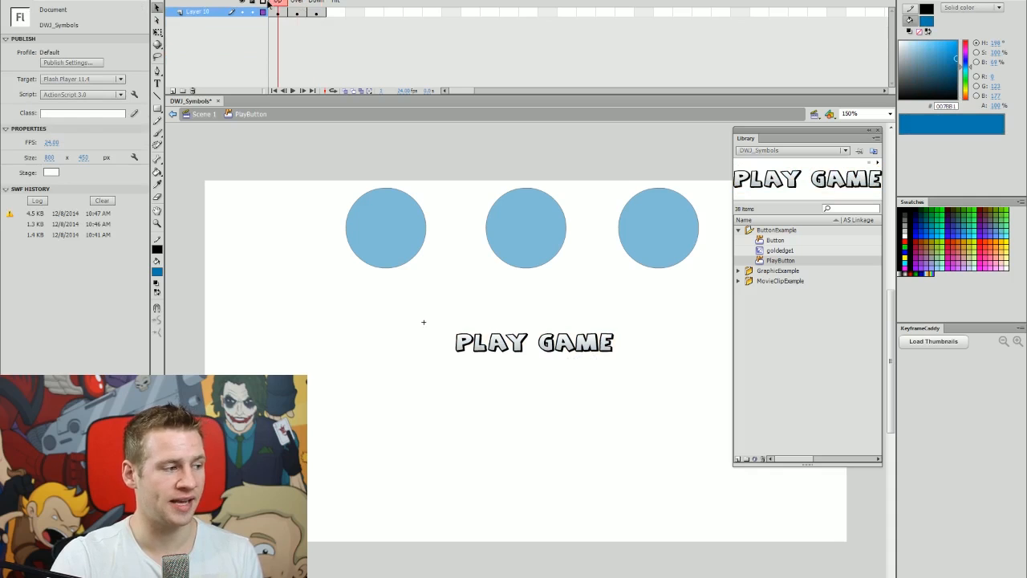
{"action": "key", "text": "ctrl+Return"}
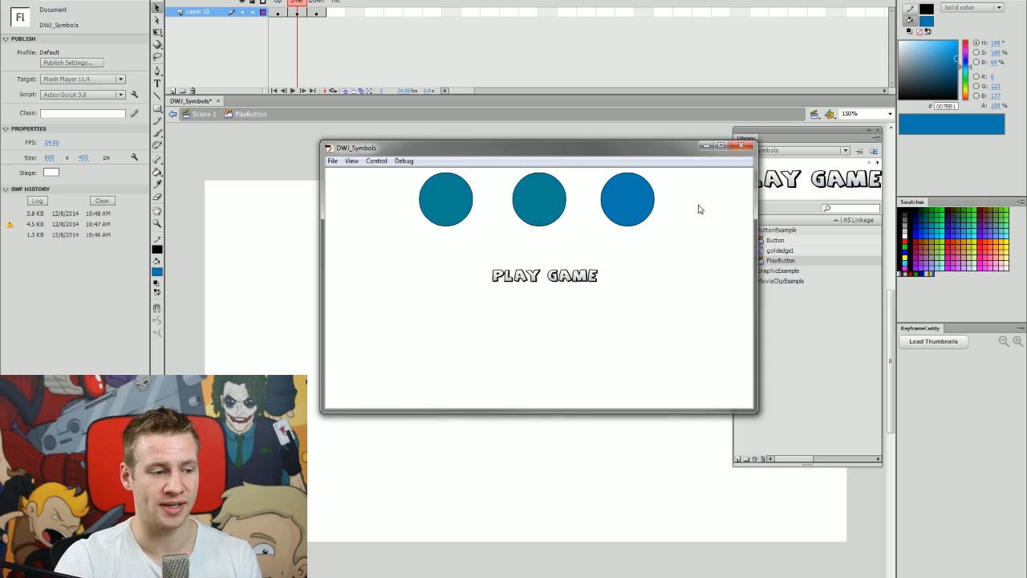
{"action": "left_click", "coordinate": [739, 146]}
Draw a filled rectangle over PLAY GAME in the Hit frame and test it.
{"action": "key", "text": "."}
{"action": "left_click", "coordinate": [342, 10]}
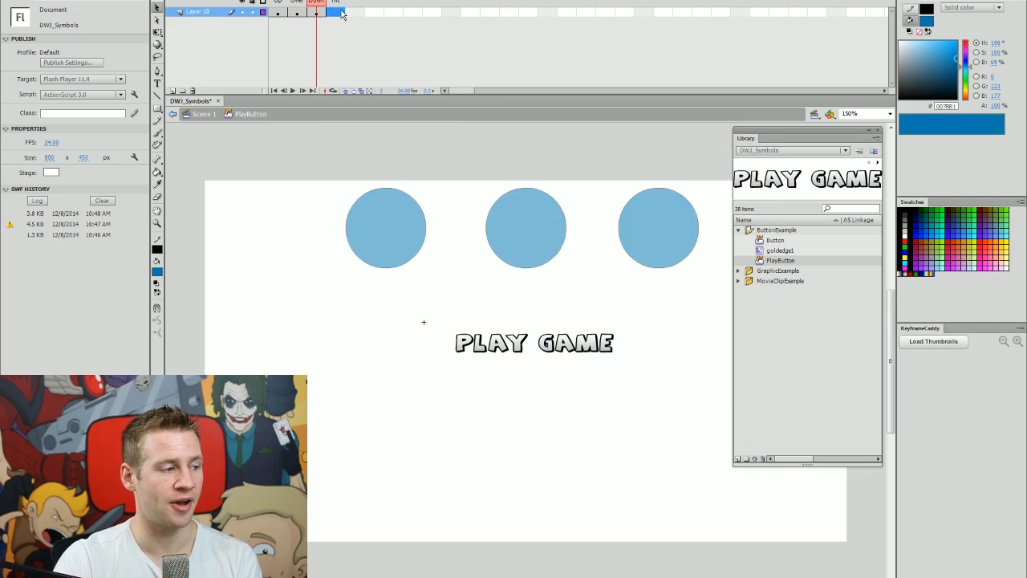
{"action": "left_click", "coordinate": [158, 109]}
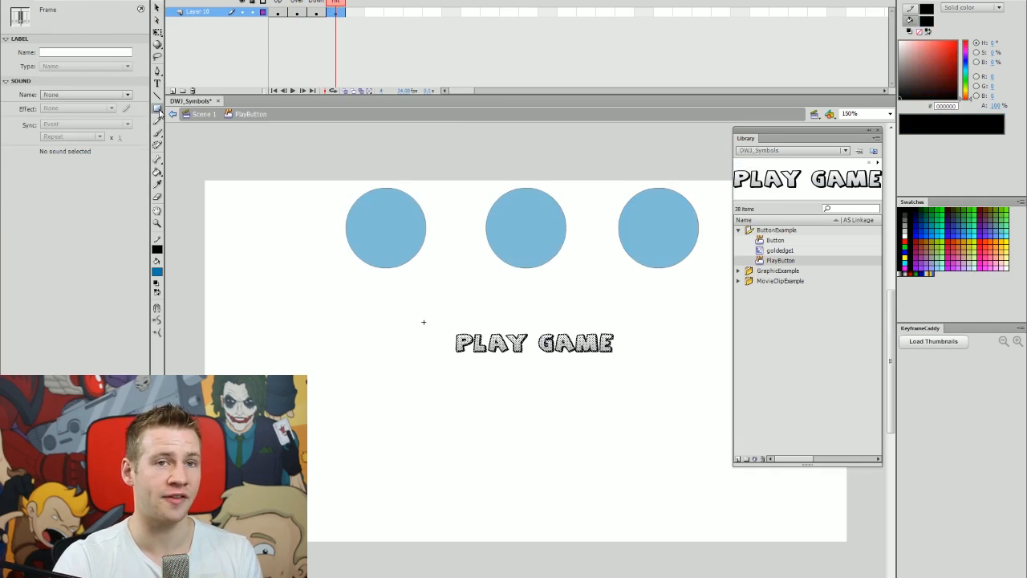
{"action": "mouse_move", "coordinate": [446, 327]}
{"action": "left_mouse_down"}
{"action": "mouse_move", "coordinate": [628, 361]}
{"action": "mouse_move", "coordinate": [619, 359]}
{"action": "left_mouse_up"}
{"action": "key", "text": "ctrl+Return"}
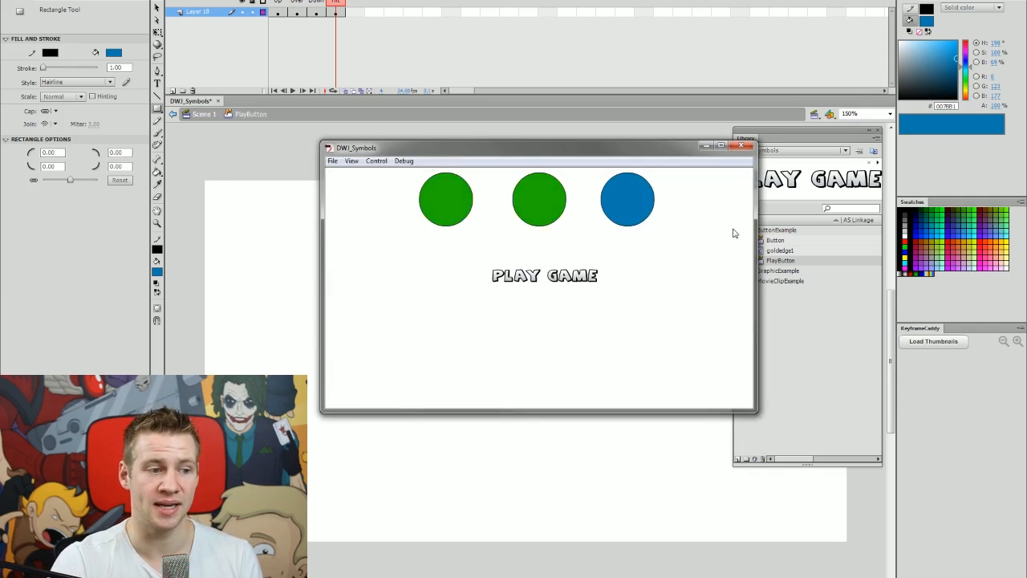
{"action": "left_click", "coordinate": [743, 145]}
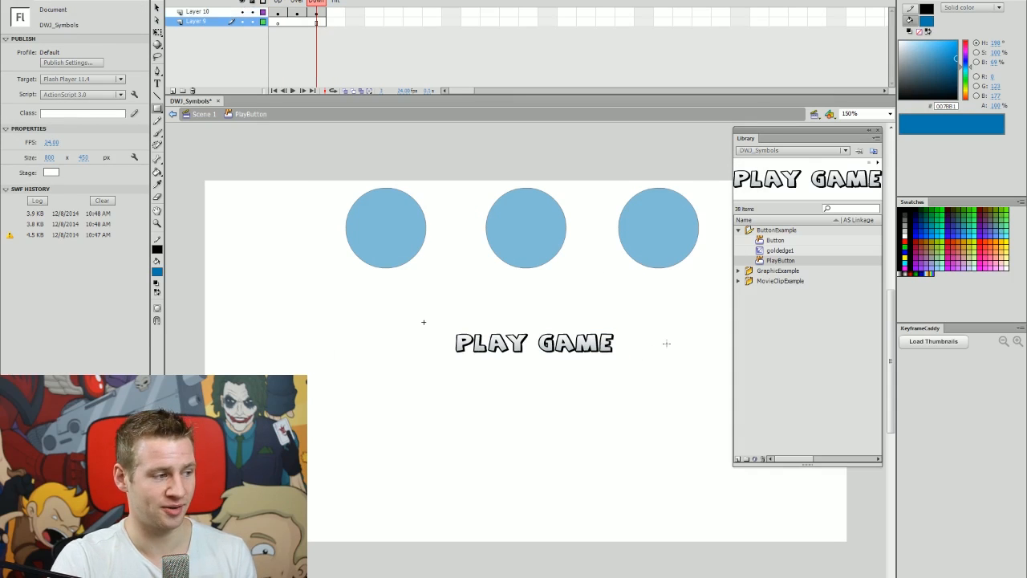
{"action": "key", "text": "v"}
{"action": "left_click", "coordinate": [623, 451]}
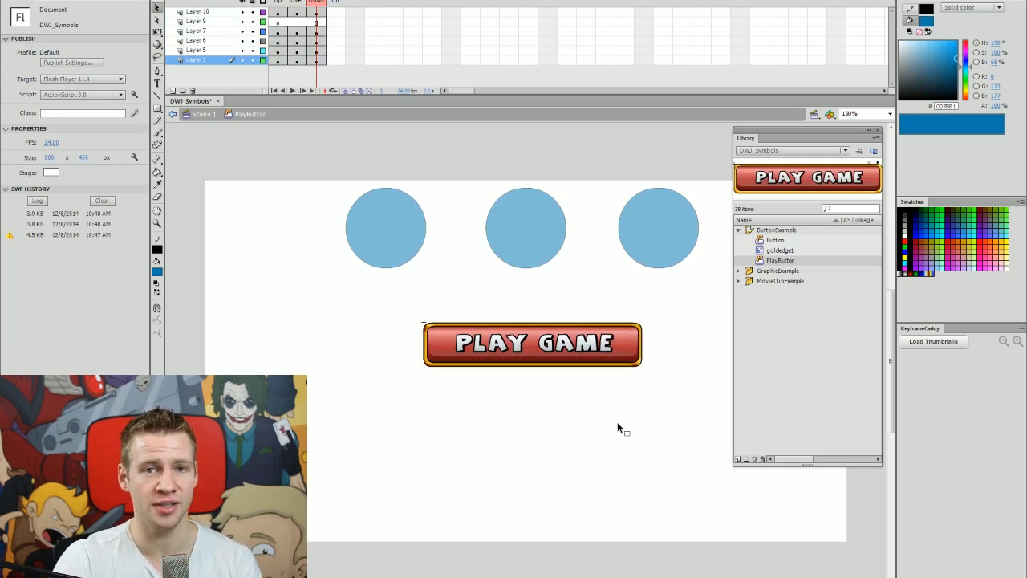
Delete PLAY GAME from Scene 1 and draw a blue rectangle below the circles.
{"action": "double_click", "coordinate": [612, 441]}
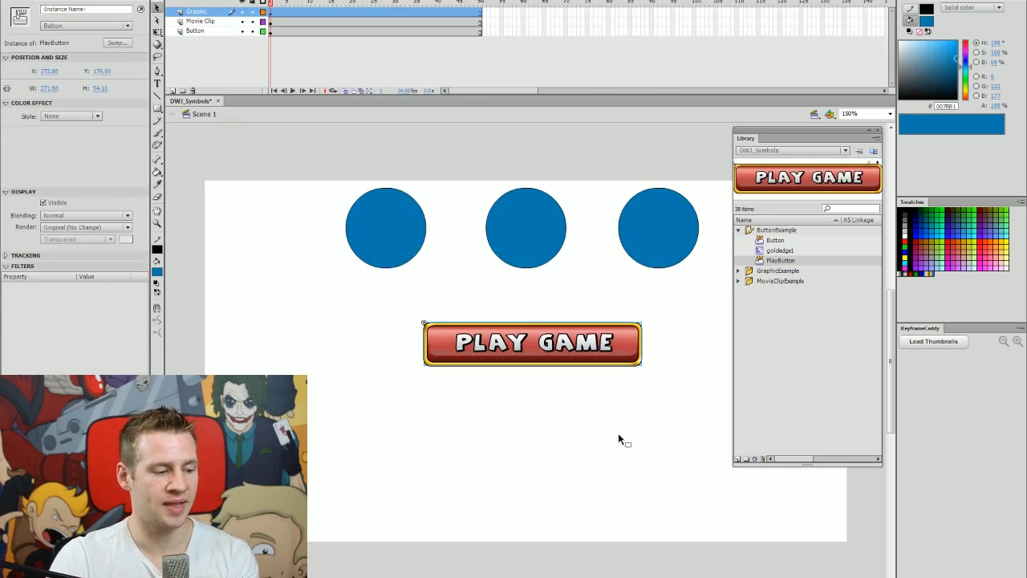
{"action": "key", "text": "Delete"}
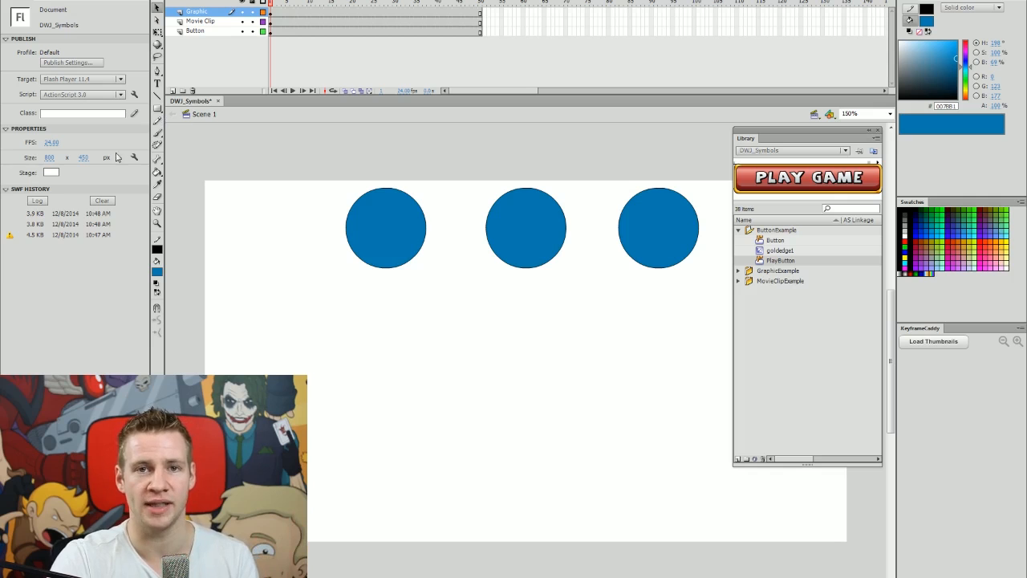
{"action": "key", "text": "r"}
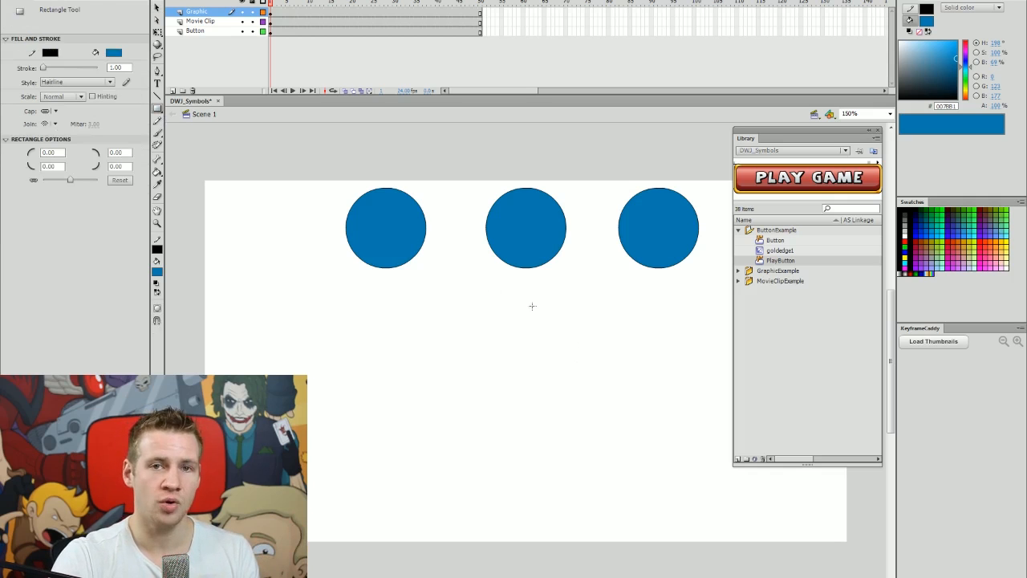
{"action": "mouse_move", "coordinate": [445, 313]}
{"action": "left_mouse_down"}
{"action": "mouse_move", "coordinate": [624, 413]}
{"action": "mouse_move", "coordinate": [620, 423]}
{"action": "left_mouse_up"}
{"action": "key", "text": "v"}
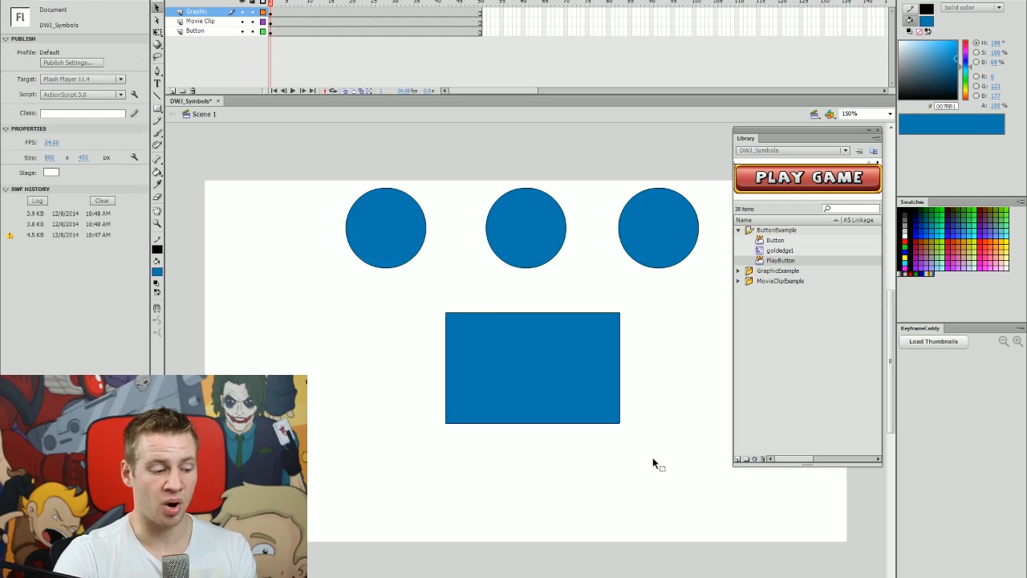
{"action": "left_click_drag", "start_coordinate": [398, 291], "coordinate": [654, 459]}
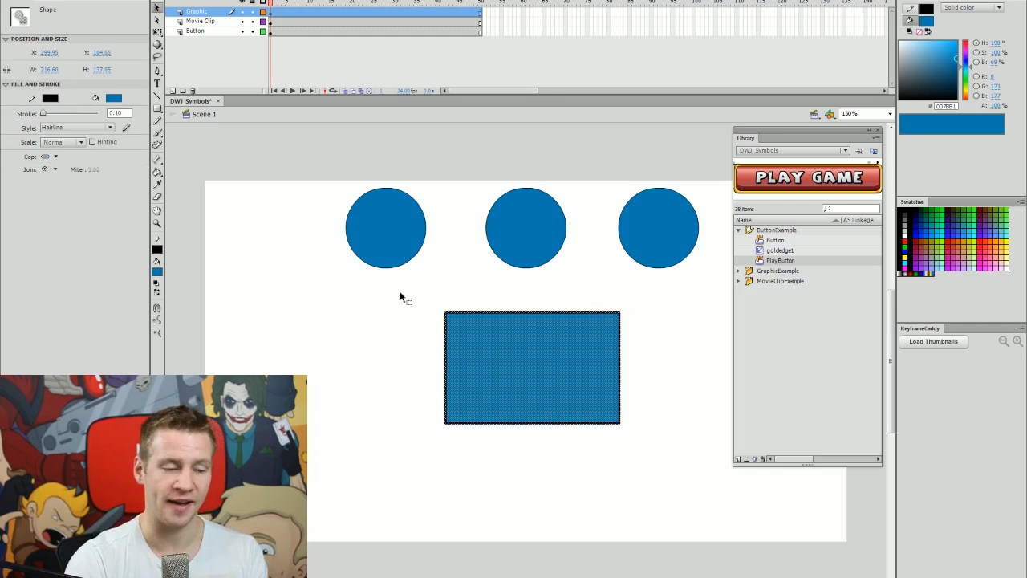
Convert the rectangle into a button symbol named 'HitArea'.
{"action": "key", "text": "F8"}
{"action": "left_click", "coordinate": [513, 209]}
{"action": "left_click", "coordinate": [526, 228]}
{"action": "left_click_drag", "start_coordinate": [530, 190], "coordinate": [434, 204]}
{"action": "type", "text": "Hit"}
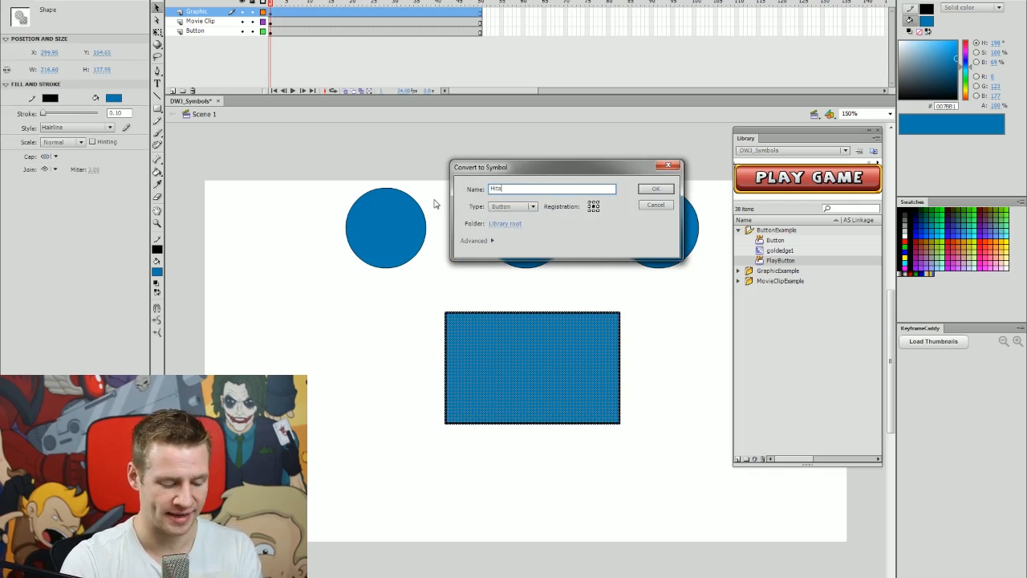
{"action": "type", "text": "Area"}
{"action": "key", "text": "Return"}
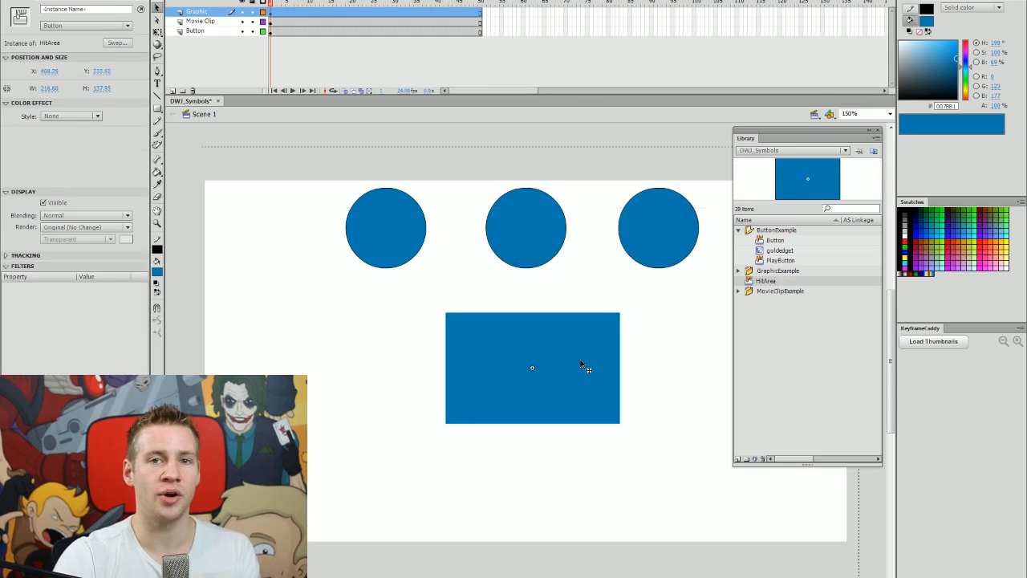
Move HitArea's rectangle into the Hit frame only and test the invisible button.
{"action": "double_click", "coordinate": [585, 367]}
{"action": "left_click_drag", "start_coordinate": [285, 18], "coordinate": [450, 12]}
{"action": "double_click", "coordinate": [700, 362]}
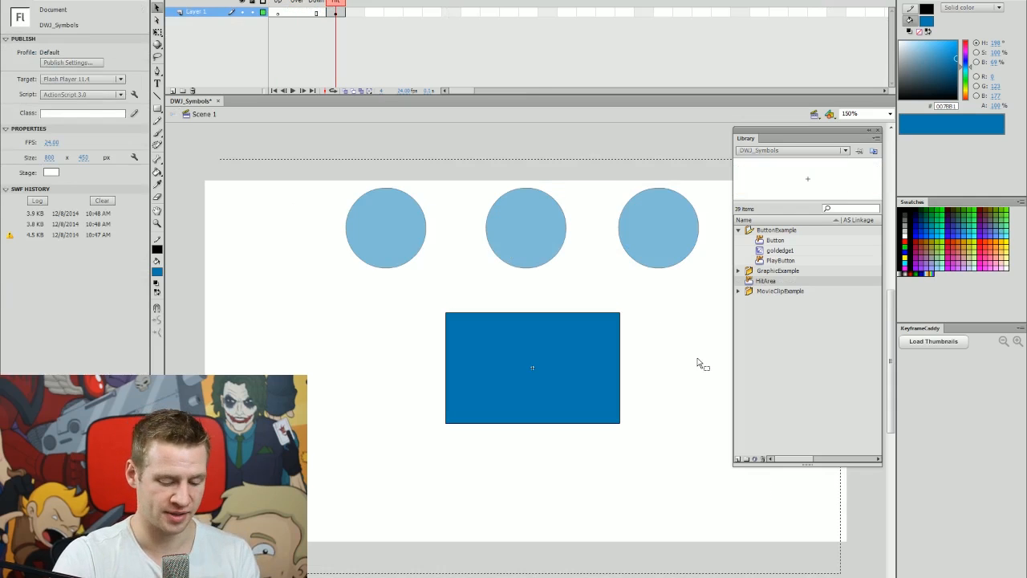
{"action": "left_click_drag", "start_coordinate": [587, 362], "coordinate": [591, 398]}
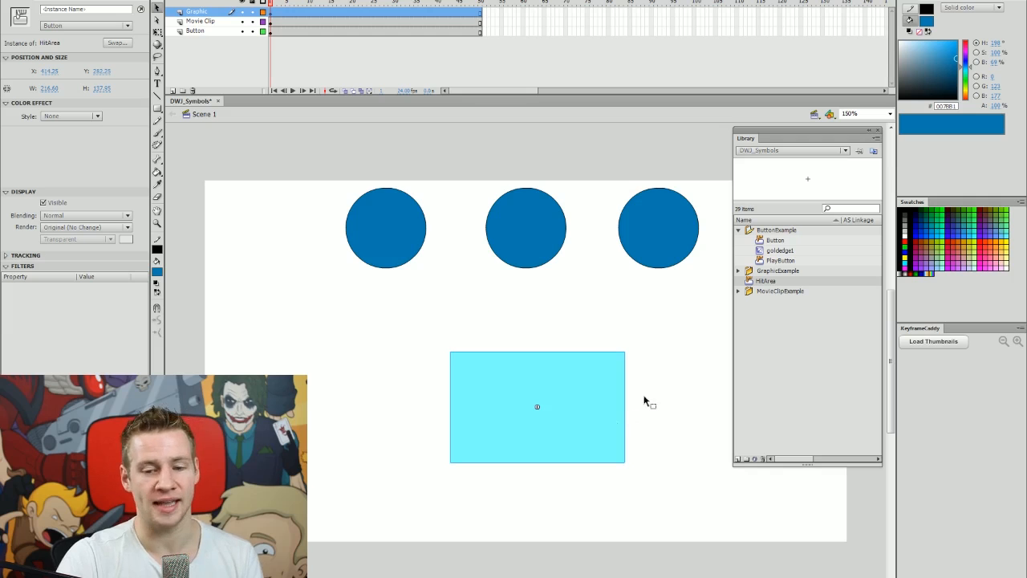
{"action": "key", "text": "ctrl+z"}
{"action": "left_click", "coordinate": [649, 311]}
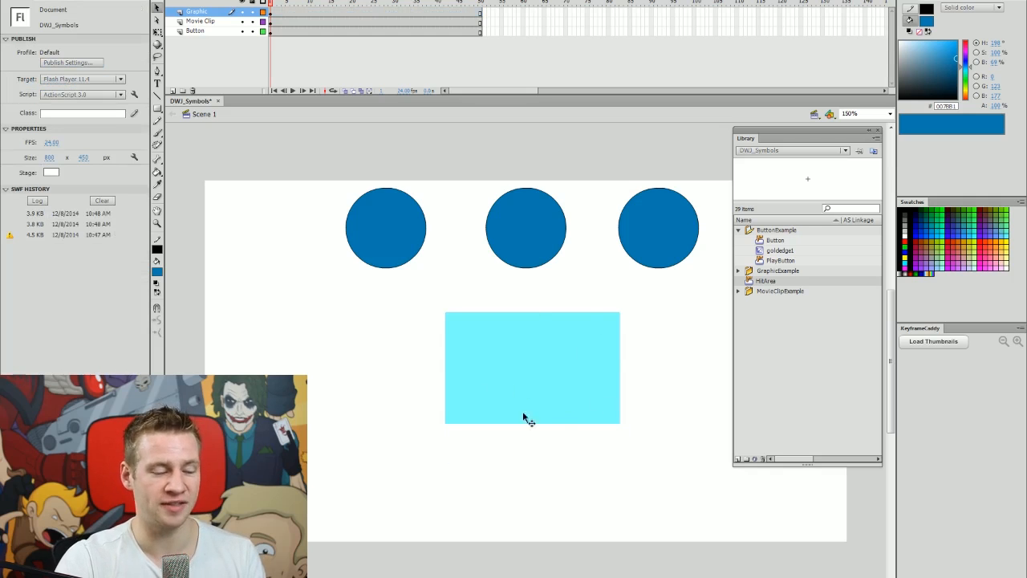
{"action": "key", "text": "ctrl+Return"}
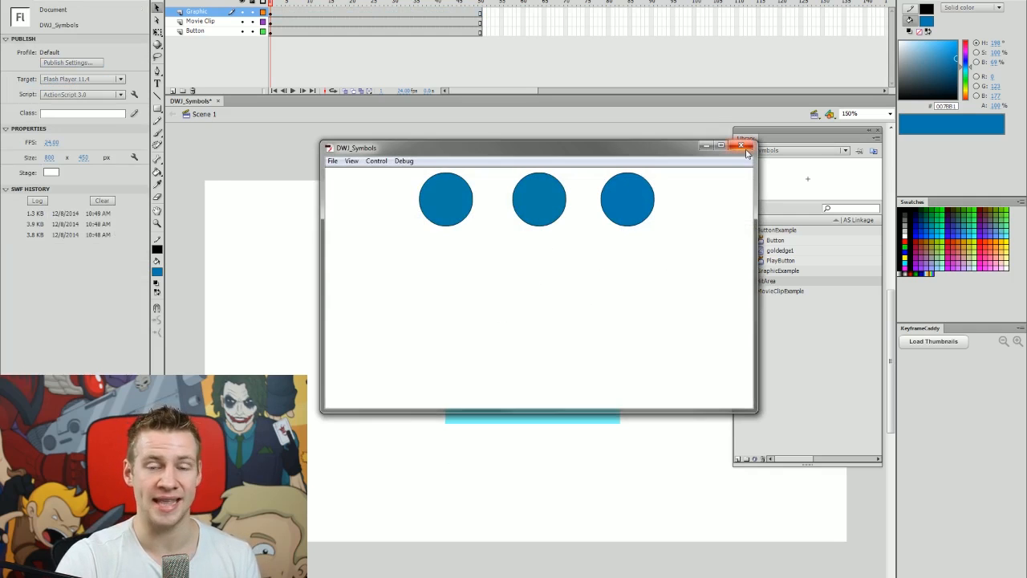
{"action": "left_click", "coordinate": [743, 149]}
Remove the HitArea button and place an AxeAnimation instance below the circles.
{"action": "left_click", "coordinate": [601, 350]}
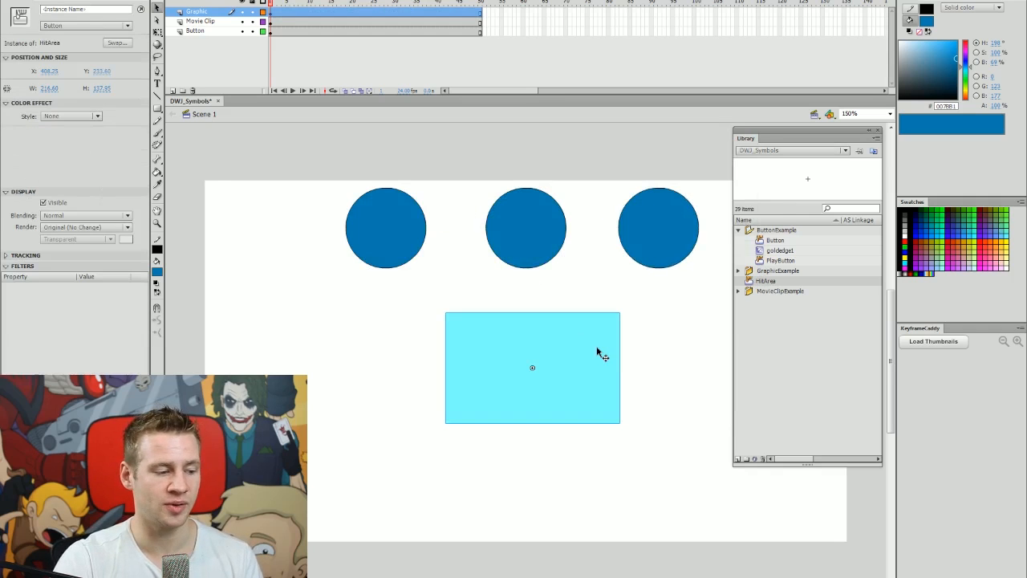
{"action": "double_click", "coordinate": [605, 351]}
{"action": "double_click", "coordinate": [678, 346]}
{"action": "left_click_drag", "start_coordinate": [594, 361], "coordinate": [601, 335]}
{"action": "key", "text": "ctrl+z"}
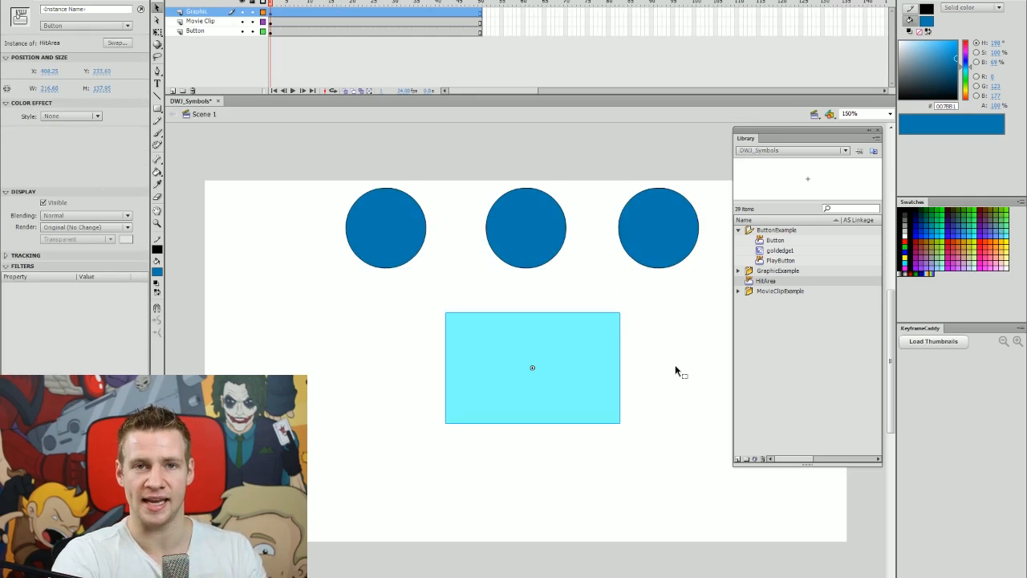
{"action": "left_click", "coordinate": [672, 377]}
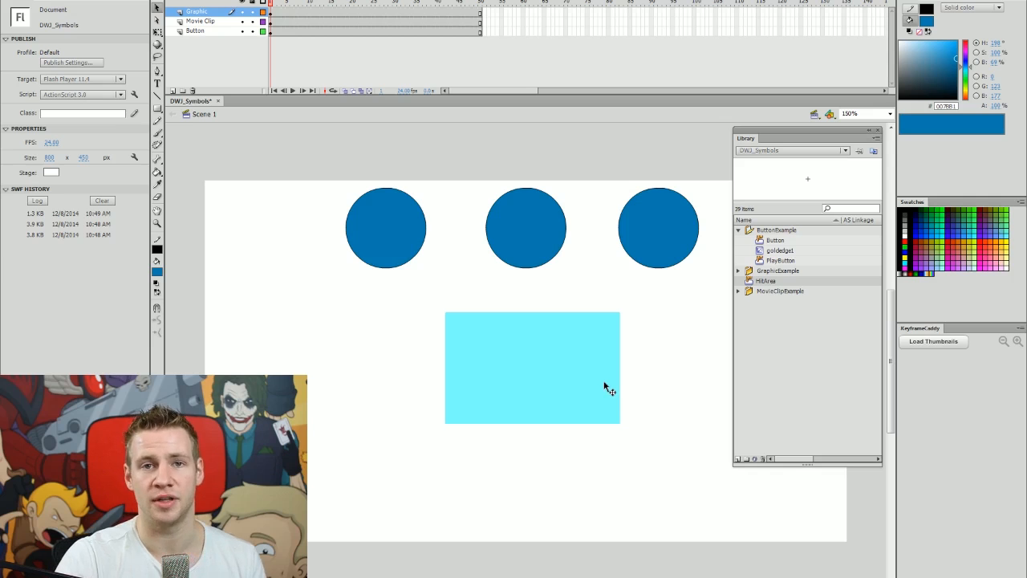
{"action": "key", "text": "ctrl+z"}
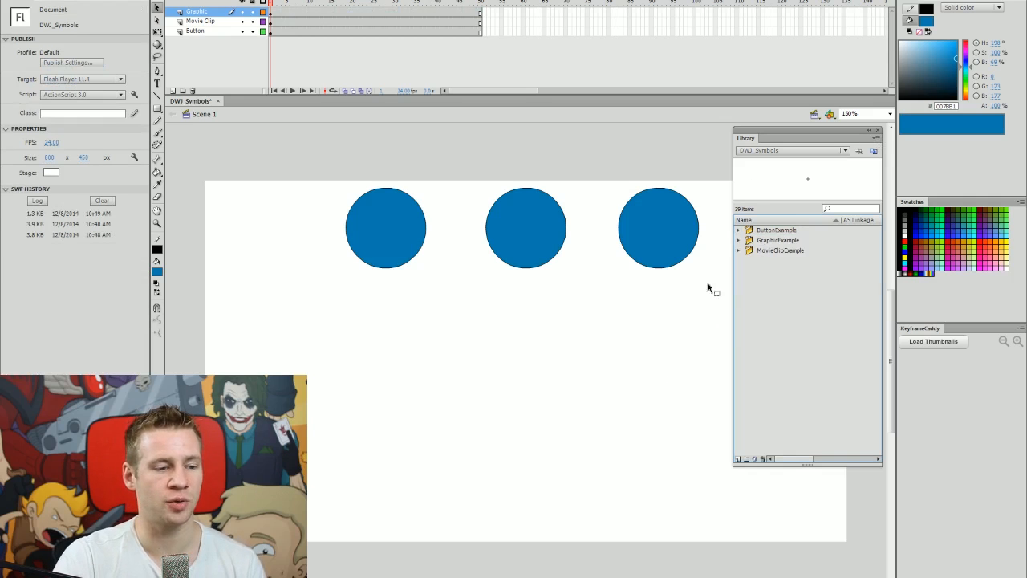
{"action": "left_click", "coordinate": [738, 241]}
{"action": "left_click_drag", "start_coordinate": [784, 260], "coordinate": [595, 399]}
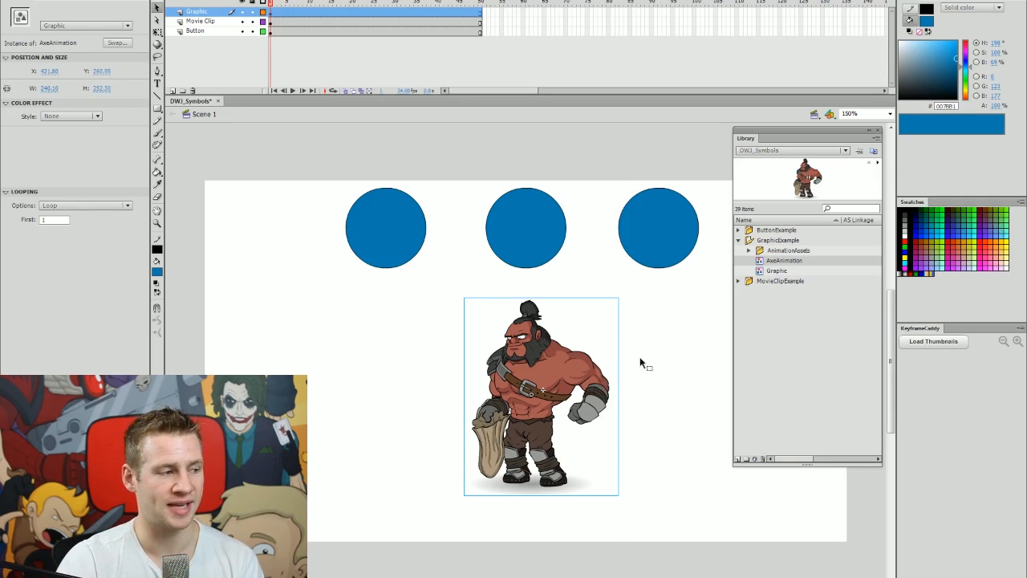
Deselect the character and play the main timeline twice to preview the AxeAnimation graphic.
{"action": "left_click", "coordinate": [640, 364]}
{"action": "key", "text": "Return"}
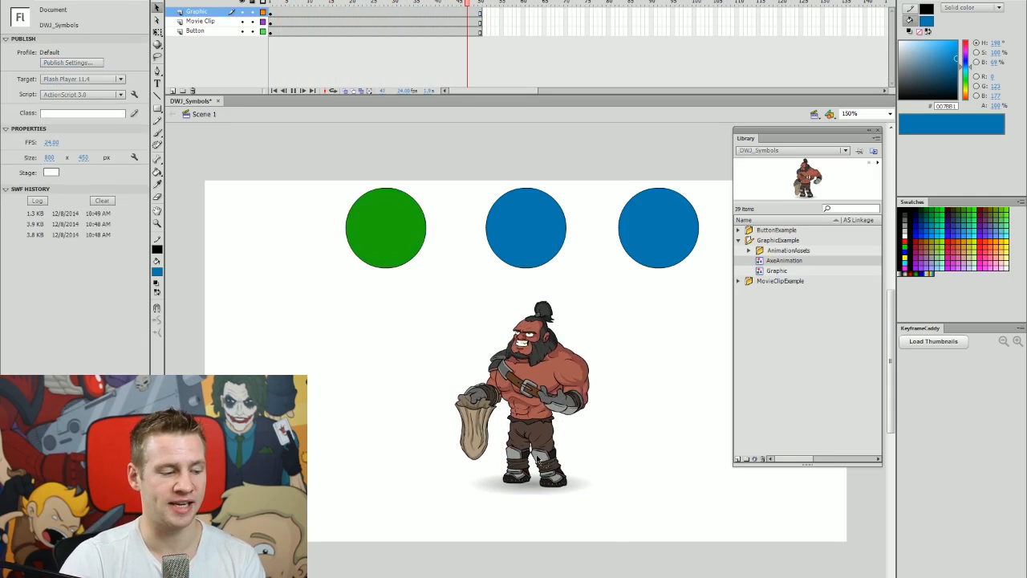
{"action": "key", "text": "Return"}
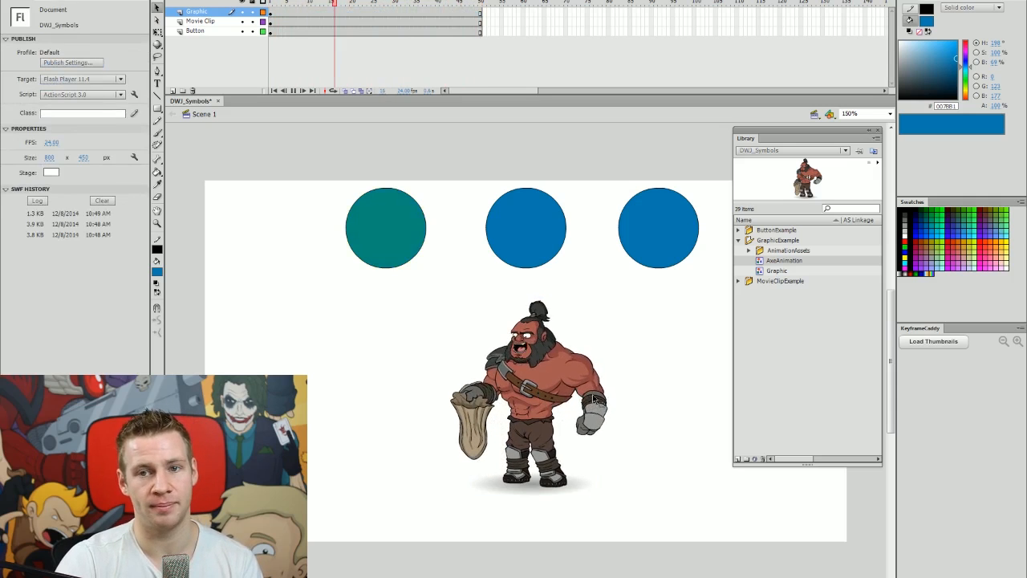
Edit AxeAnimation, play its timeline from frame 1, then test the movie and close the player.
{"action": "double_click", "coordinate": [572, 383]}
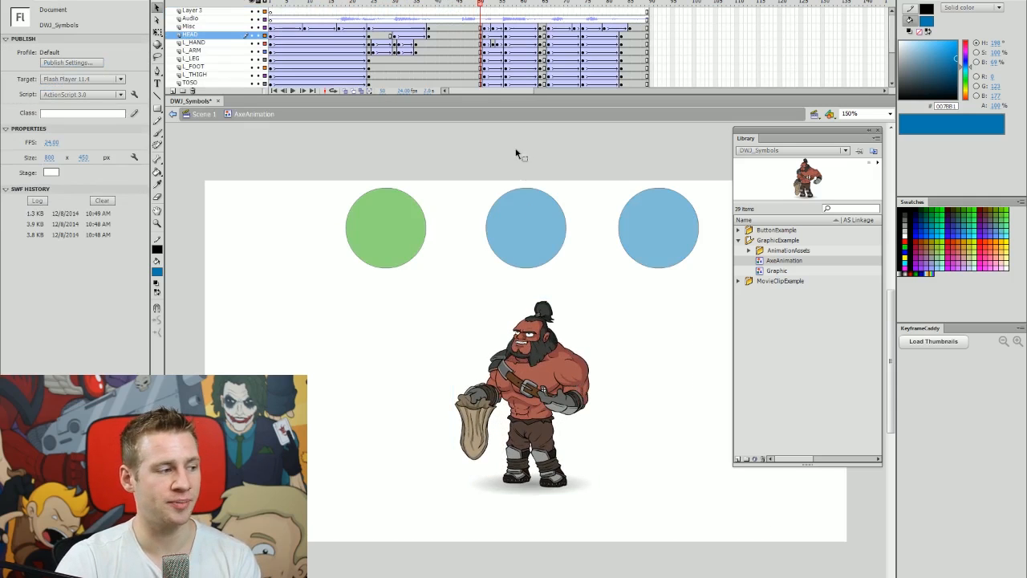
{"action": "left_click", "coordinate": [283, 2]}
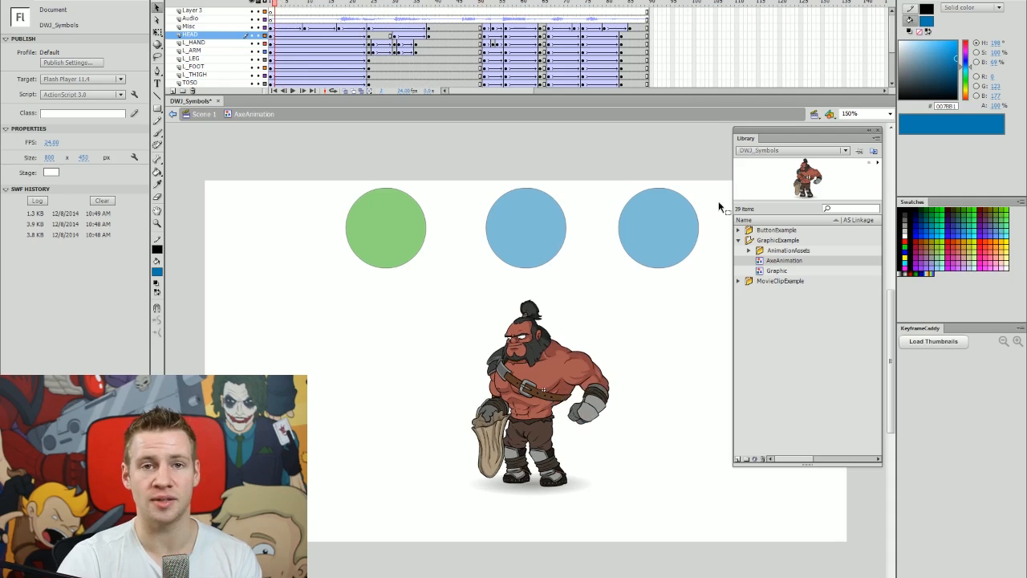
{"action": "key", "text": "Return"}
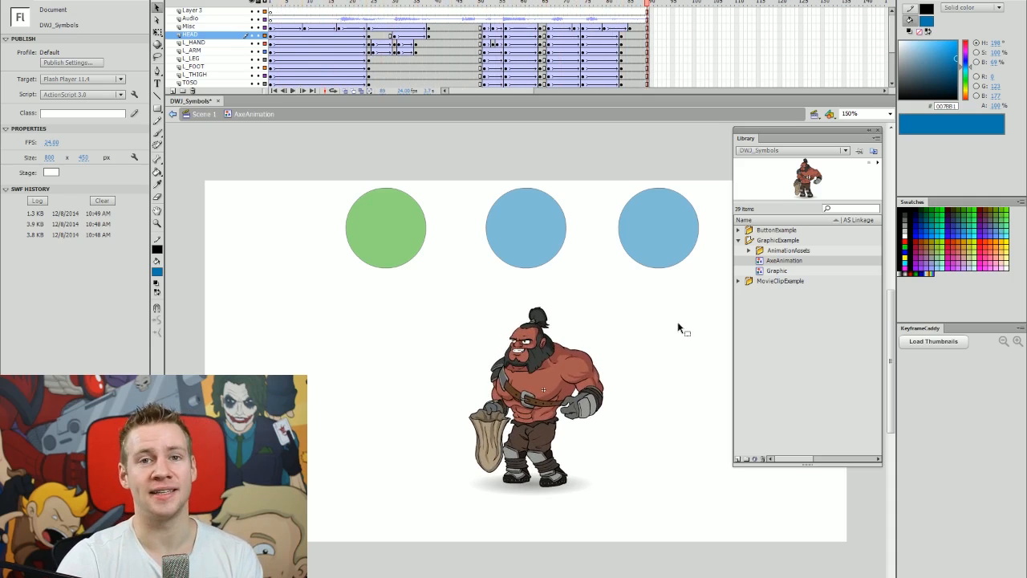
{"action": "key", "text": "ctrl+Return"}
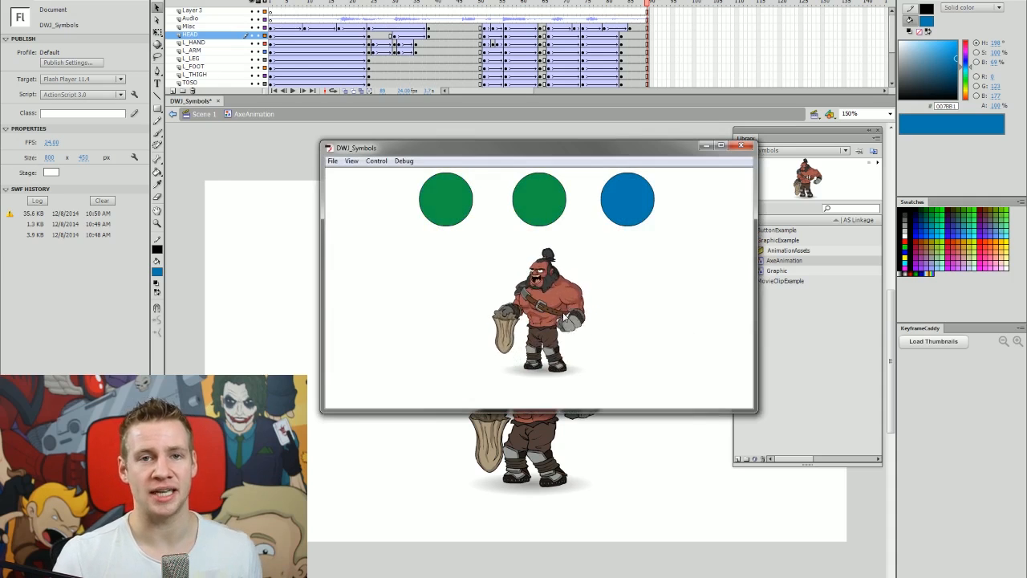
{"action": "key", "text": "ctrl+w"}
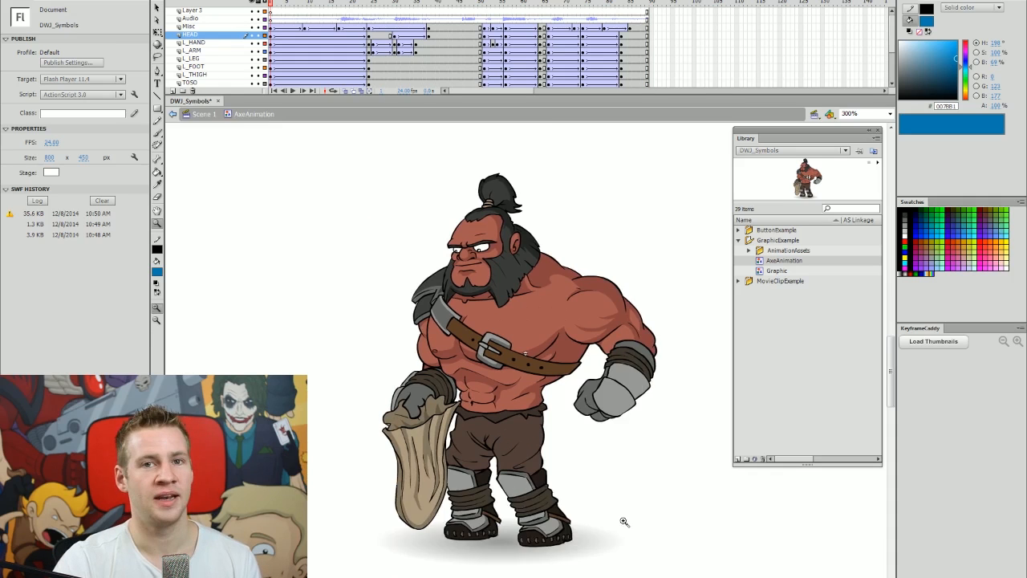
{"action": "scroll", "coordinate": [625, 520], "scroll_direction": "up", "scroll_amount": 1}
{"action": "scroll", "coordinate": [630, 514], "scroll_direction": "down", "scroll_amount": 1}
{"action": "key", "text": "v"}
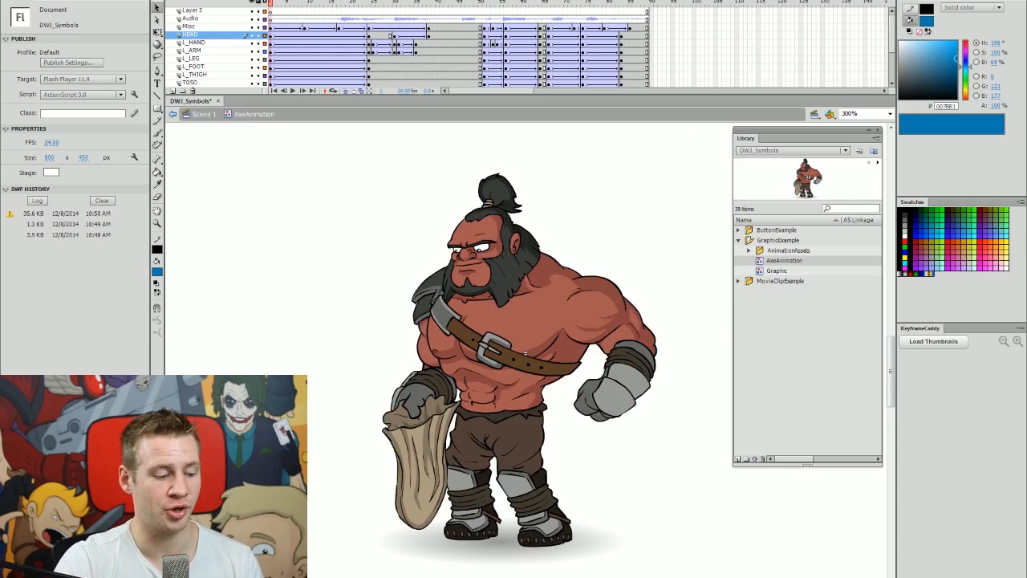
{"action": "scroll", "coordinate": [525, 361], "scroll_direction": "left", "scroll_amount": 2}
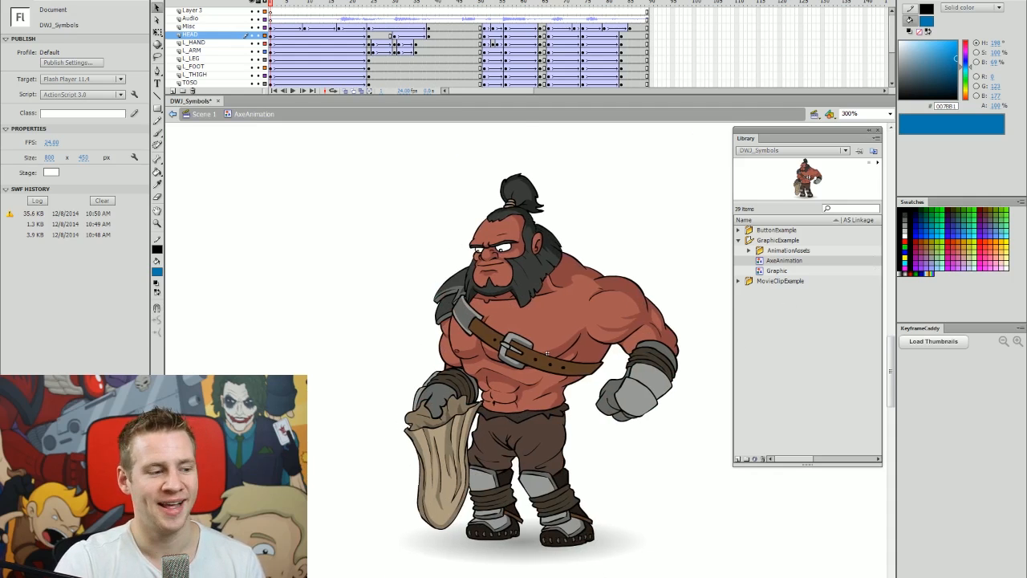
{"action": "scroll", "coordinate": [625, 530], "scroll_direction": "down", "scroll_amount": 1}
{"action": "scroll", "coordinate": [636, 525], "scroll_direction": "up", "scroll_amount": 1}
{"action": "key", "text": "ctrl+a"}
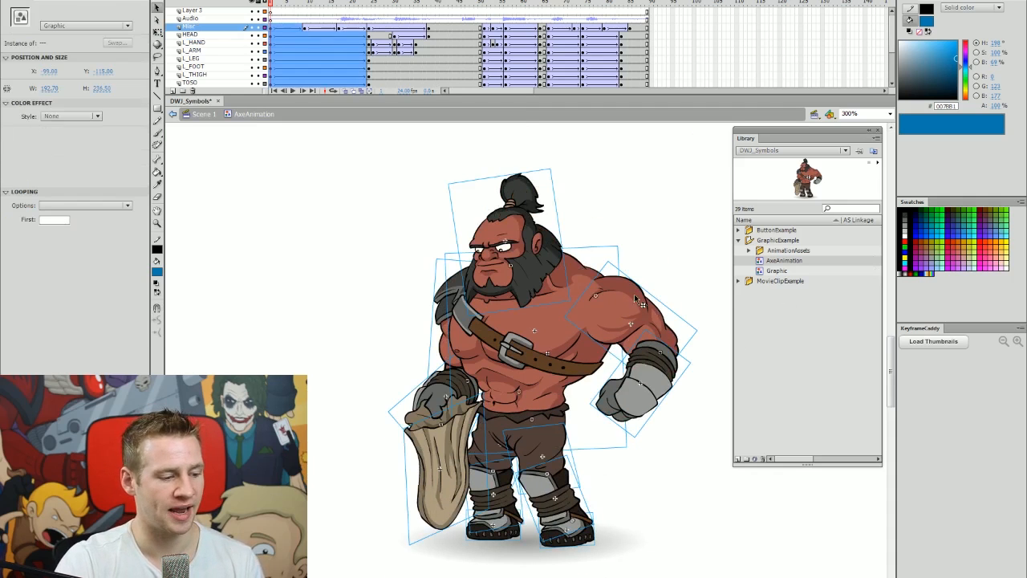
{"action": "left_click", "coordinate": [658, 240]}
{"action": "left_click", "coordinate": [639, 323]}
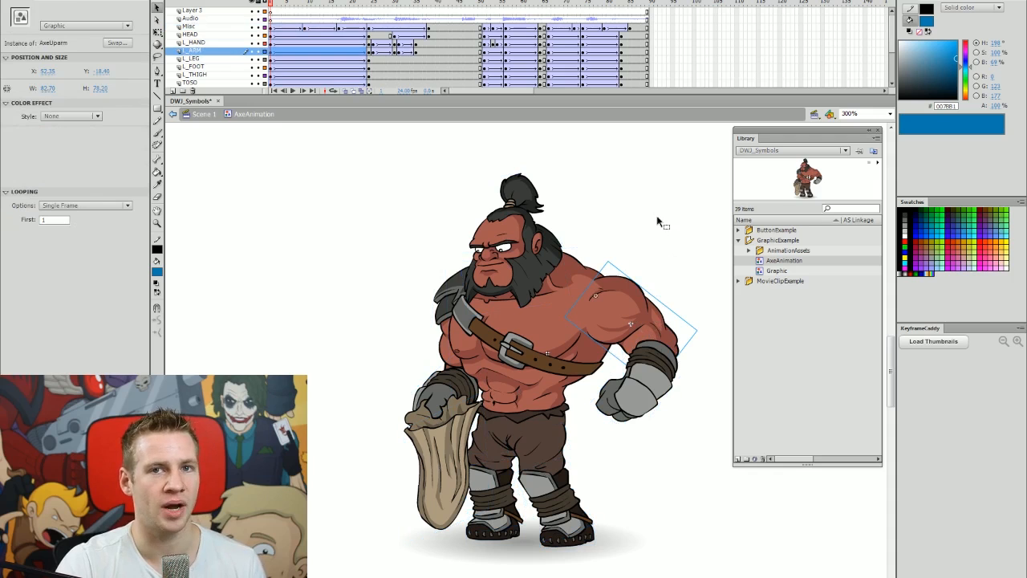
{"action": "double_click", "coordinate": [665, 331]}
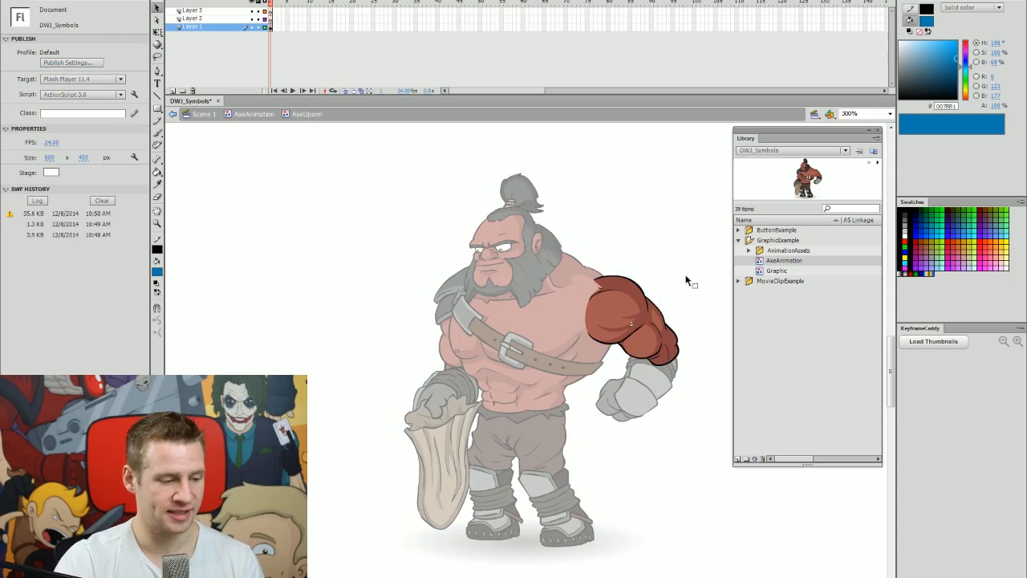
{"action": "double_click", "coordinate": [559, 369]}
{"action": "double_click", "coordinate": [559, 369]}
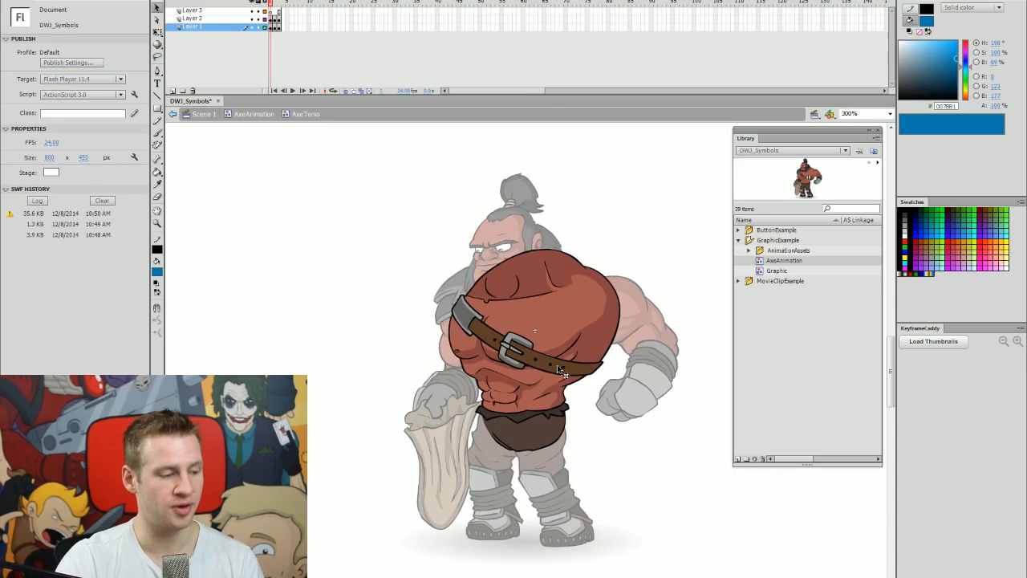
{"action": "key", "text": "Return"}
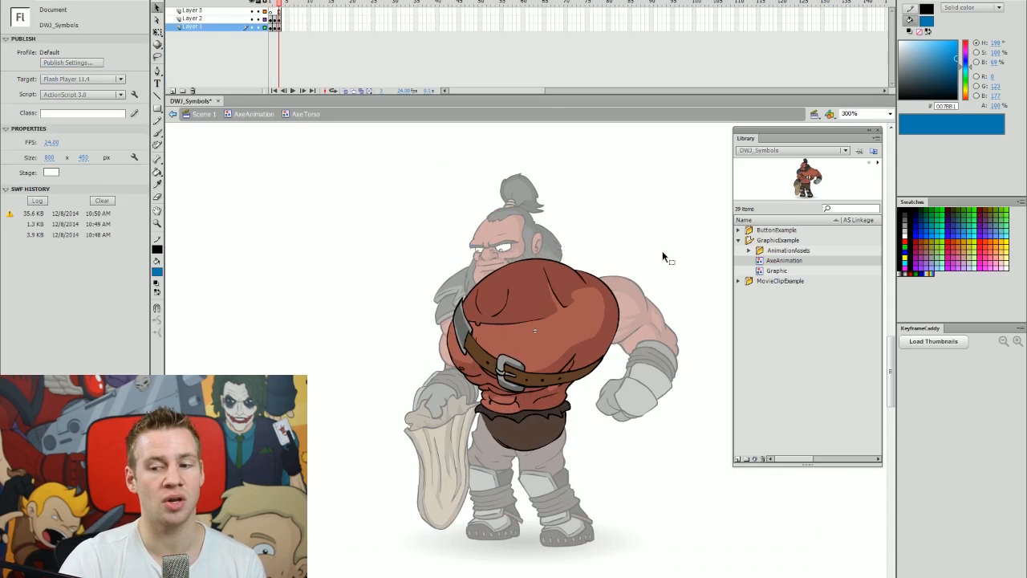
{"action": "double_click", "coordinate": [674, 237]}
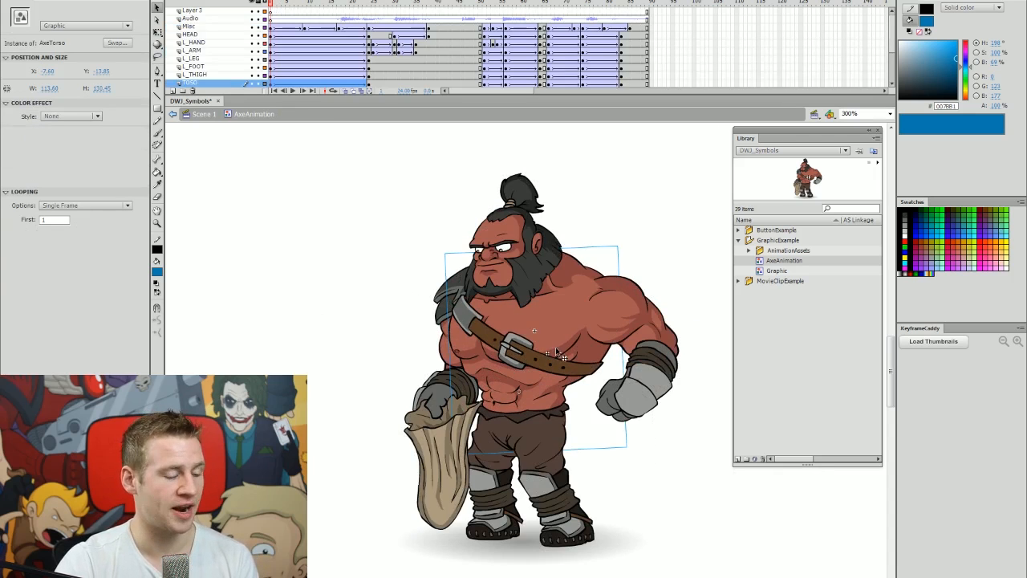
{"action": "left_click", "coordinate": [97, 206]}
{"action": "left_click", "coordinate": [73, 241]}
{"action": "left_click", "coordinate": [498, 345]}
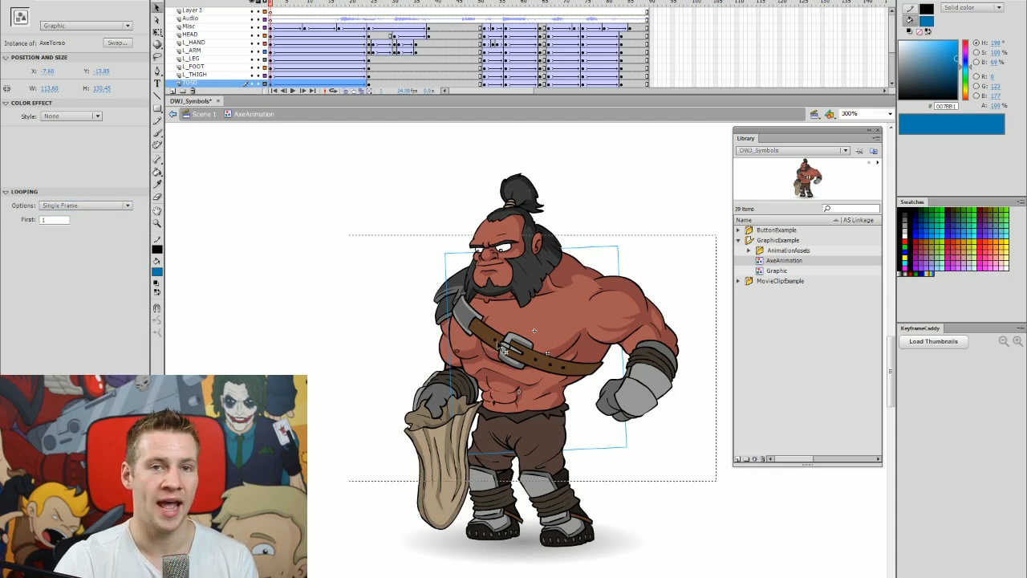
{"action": "double_click", "coordinate": [501, 349]}
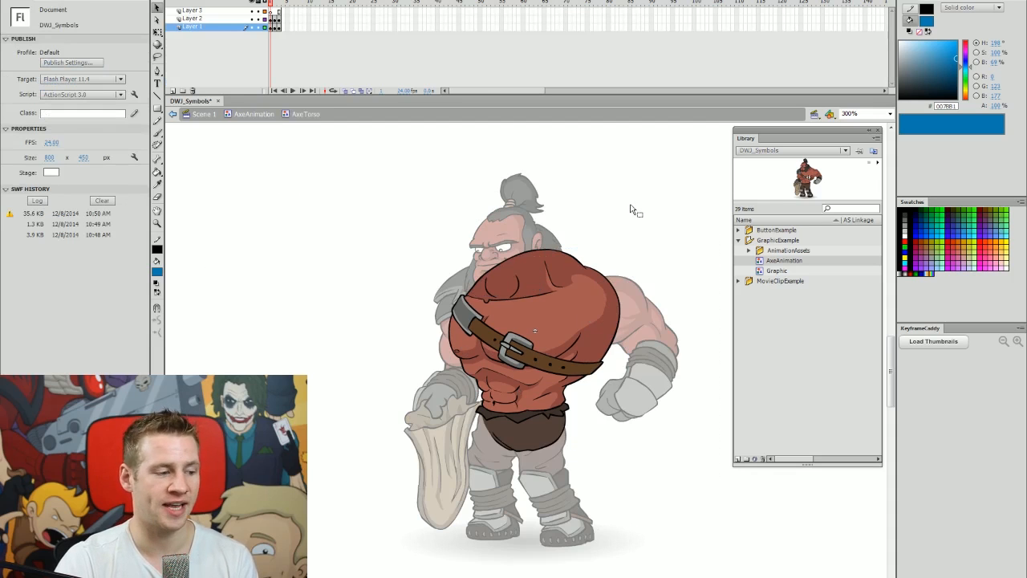
{"action": "double_click", "coordinate": [673, 241]}
{"action": "left_click", "coordinate": [672, 238]}
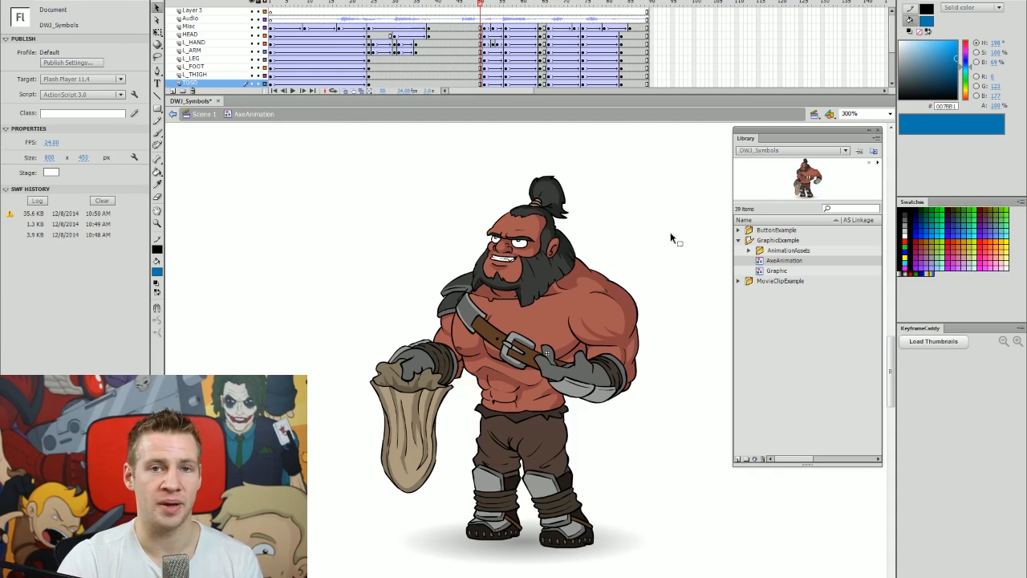
Step back and forth between frames 50 and 51 to compare the torso poses.
{"action": "key", "text": "period"}
{"action": "key", "text": "period"}
{"action": "key", "text": "comma"}
{"action": "key", "text": "comma"}
{"action": "key", "text": "comma"}
{"action": "key", "text": "period"}
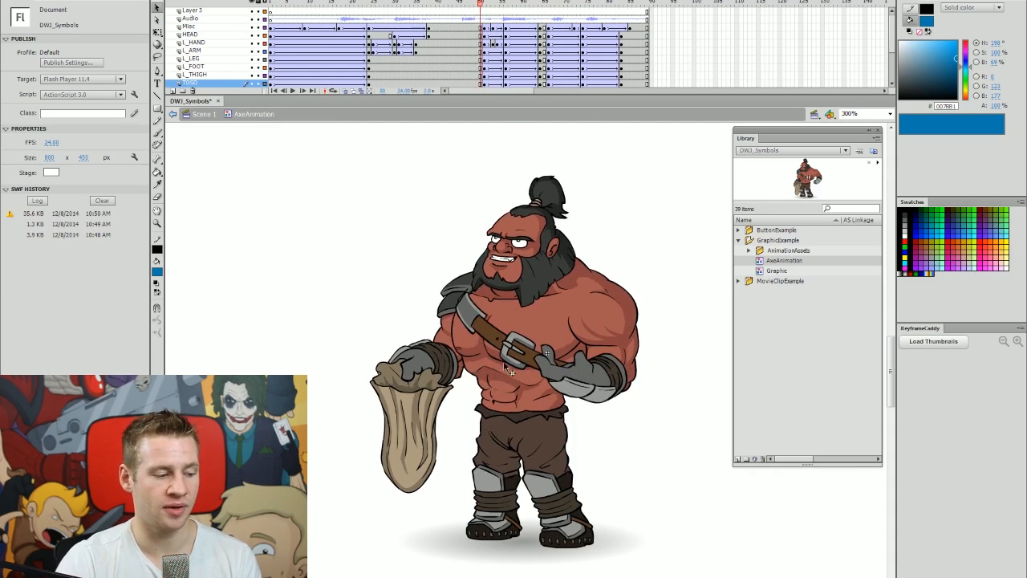
{"action": "key", "text": "period"}
{"action": "key", "text": "comma"}
{"action": "key", "text": "period"}
{"action": "key", "text": "comma"}
{"action": "key", "text": "period"}
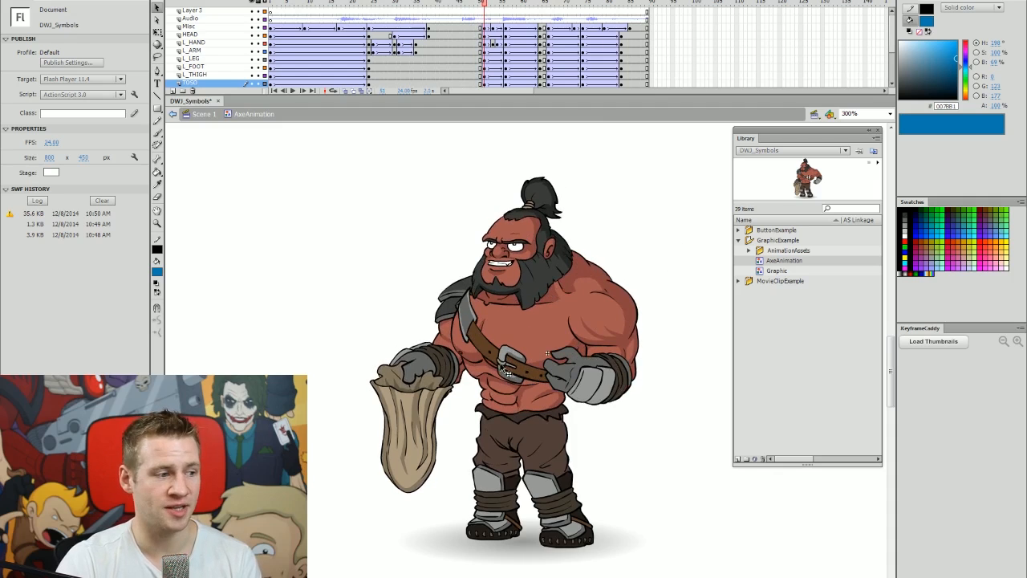
Load the torso's KeyframeCaddy thumbnails and cycle through poses, undoing the last to keep frame 2.
{"action": "left_click", "coordinate": [501, 367]}
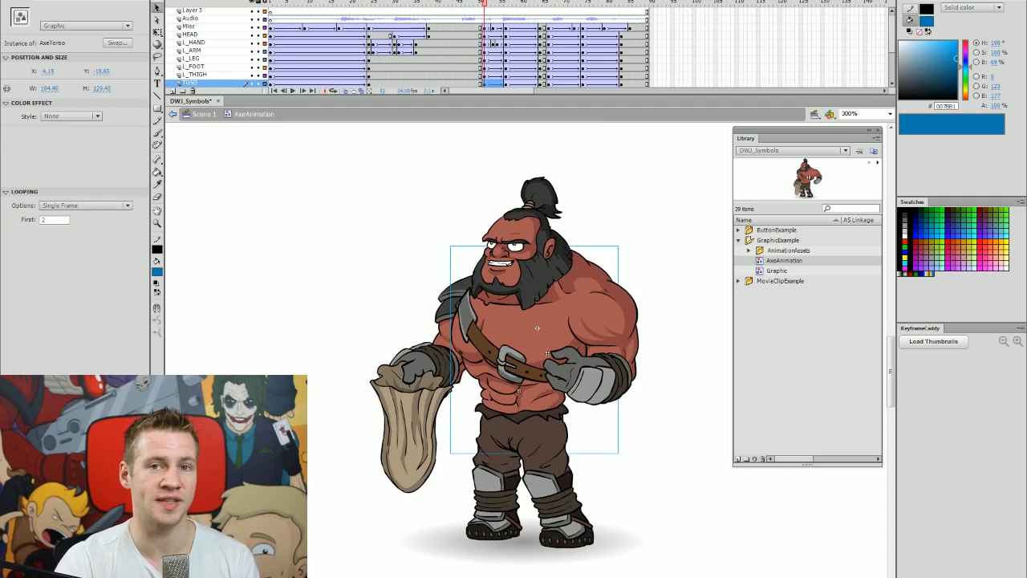
{"action": "left_click", "coordinate": [691, 219]}
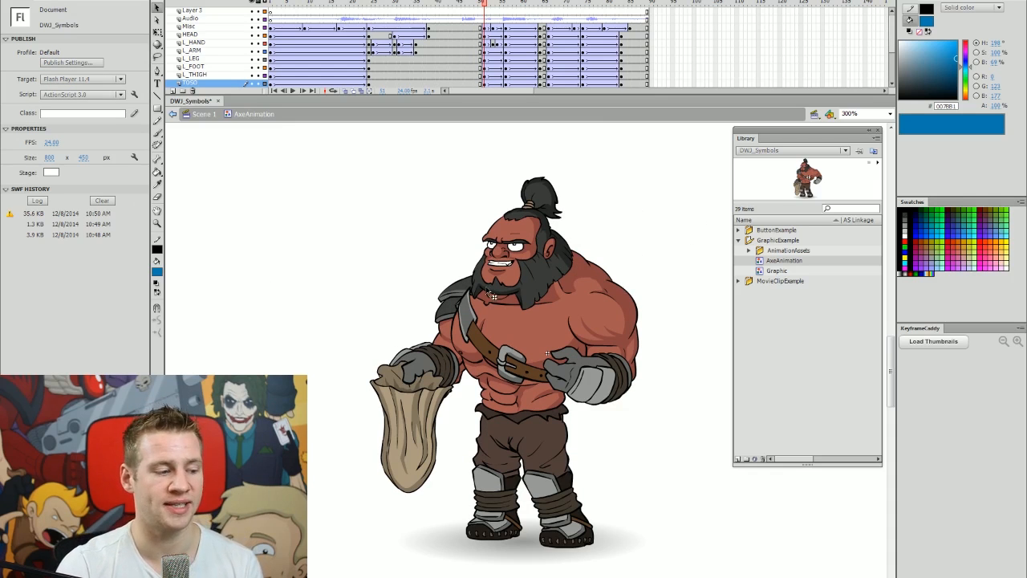
{"action": "key", "text": "comma"}
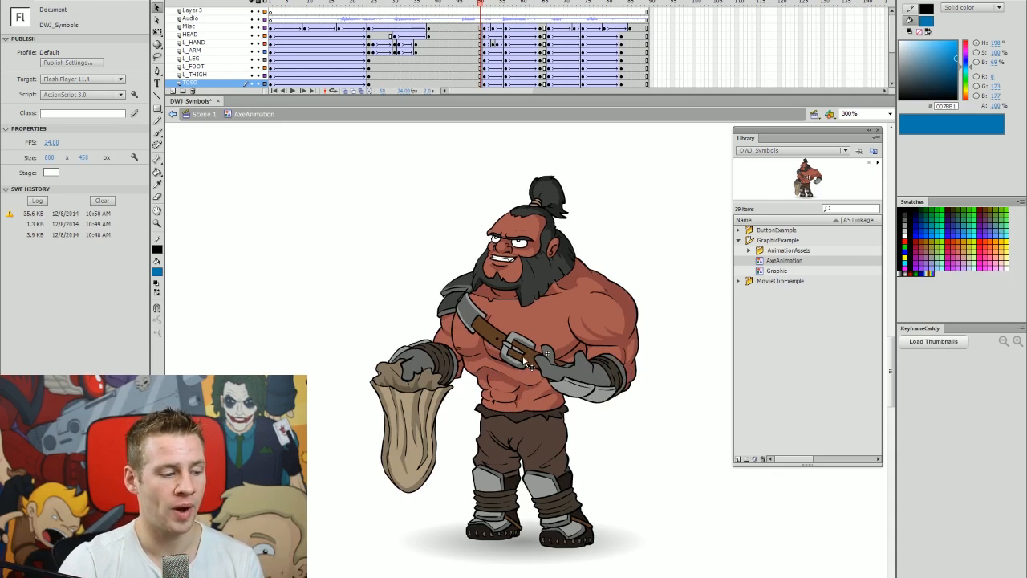
{"action": "left_click", "coordinate": [523, 354]}
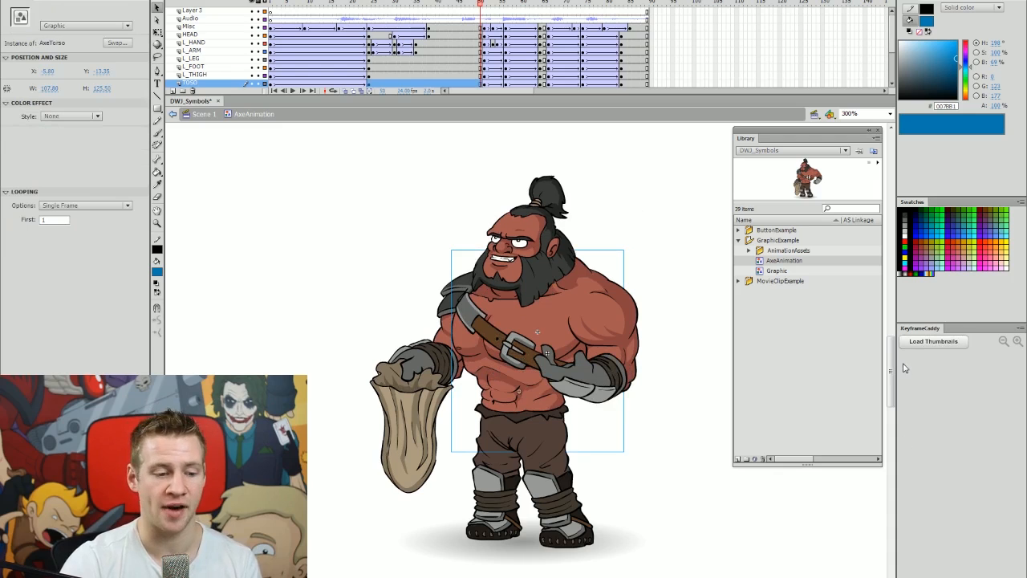
{"action": "left_click", "coordinate": [931, 343]}
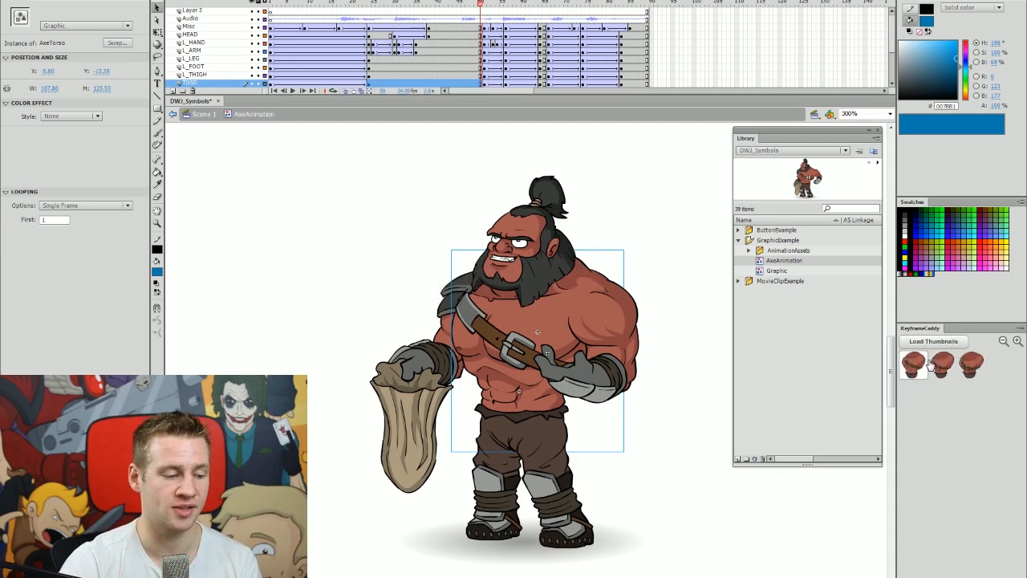
{"action": "left_click", "coordinate": [935, 363]}
{"action": "left_click", "coordinate": [919, 366]}
{"action": "left_click", "coordinate": [945, 366]}
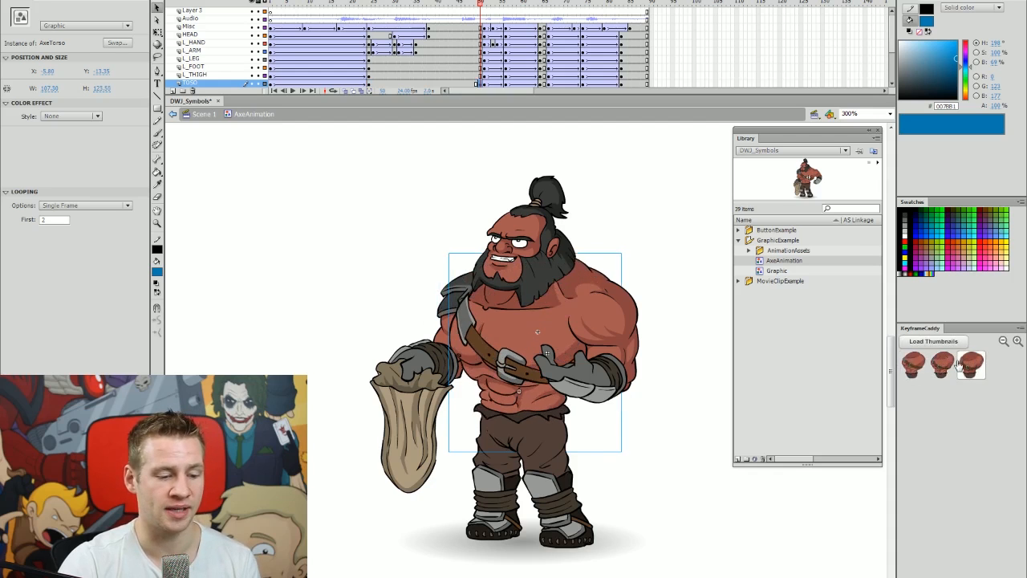
{"action": "left_click", "coordinate": [971, 366]}
{"action": "key", "text": "ctrl+z"}
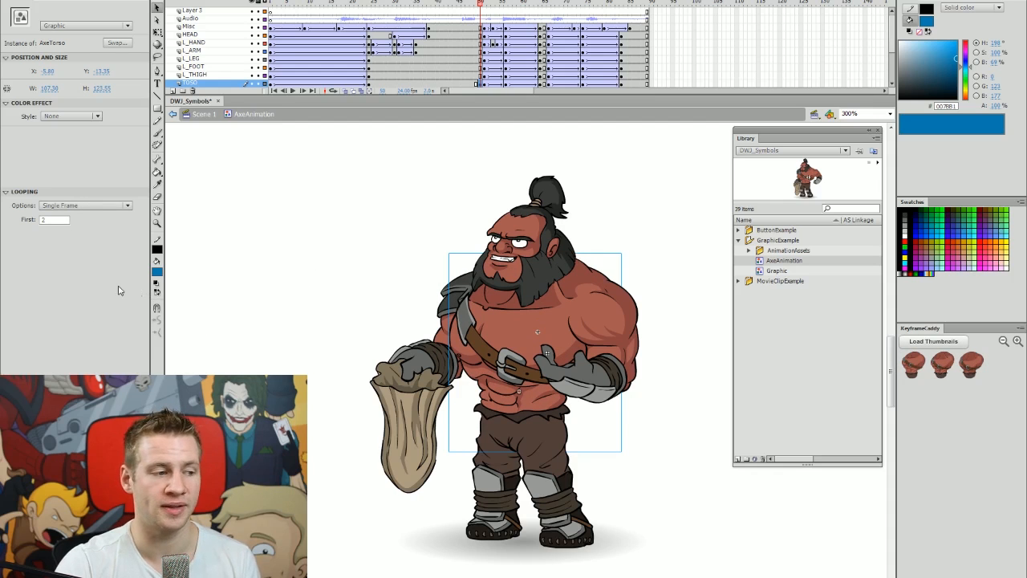
{"action": "left_click", "coordinate": [650, 252]}
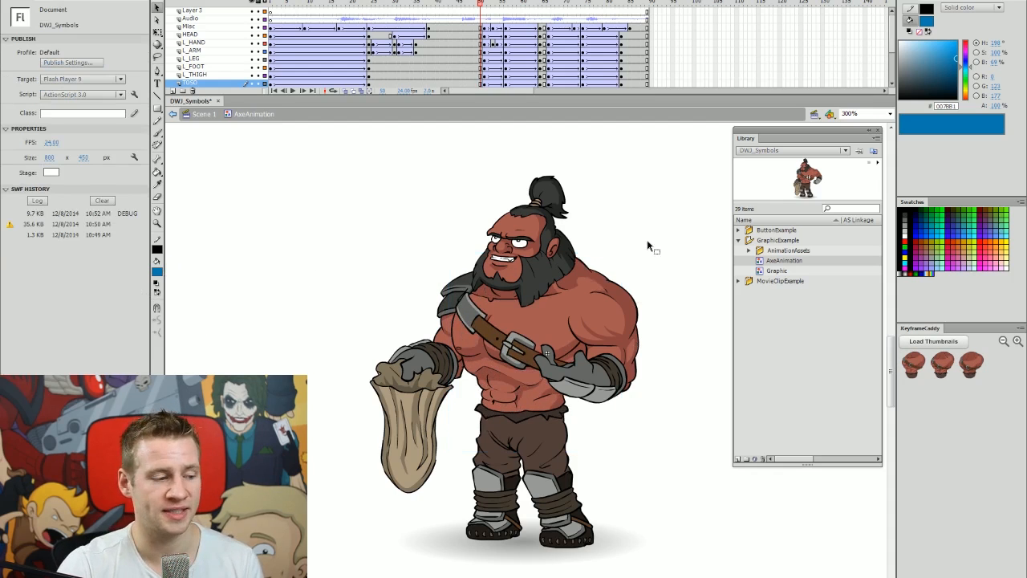
Edit the AxeHead symbol in place, play its facial animation, and go to frame 11.
{"action": "left_click", "coordinate": [566, 226]}
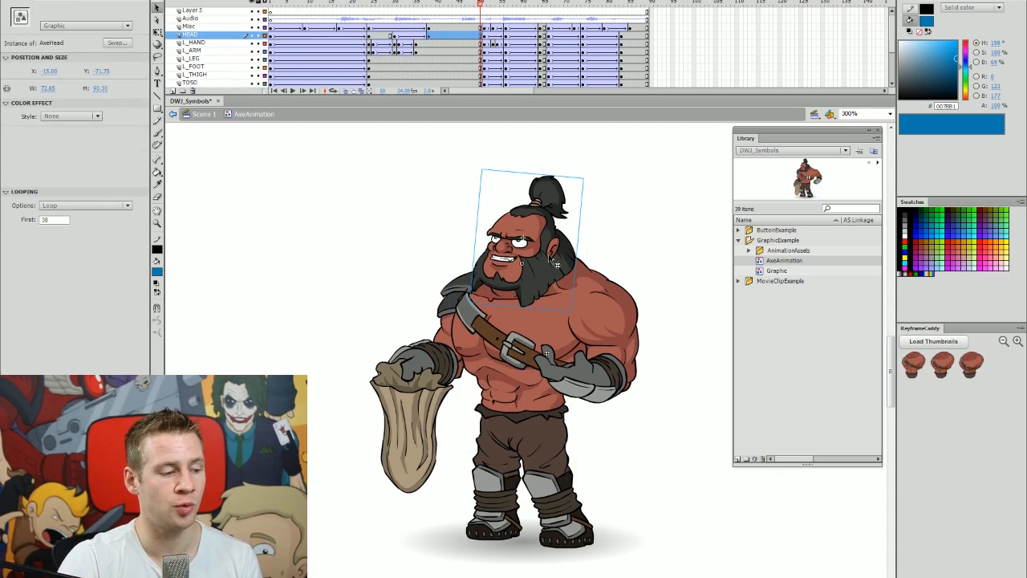
{"action": "double_click", "coordinate": [562, 262]}
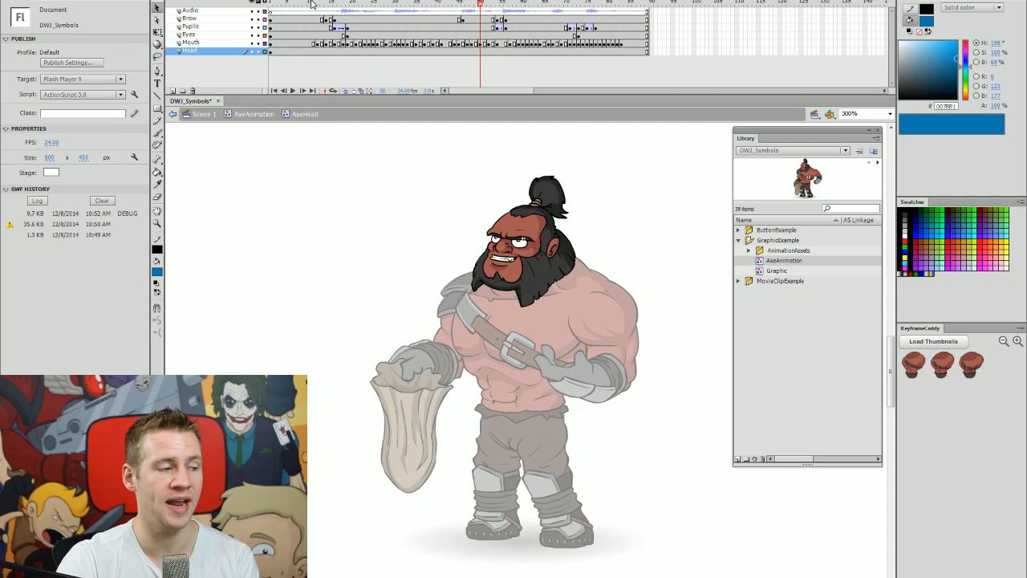
{"action": "left_click_drag", "start_coordinate": [312, 4], "coordinate": [276, 16]}
{"action": "key", "text": "Return"}
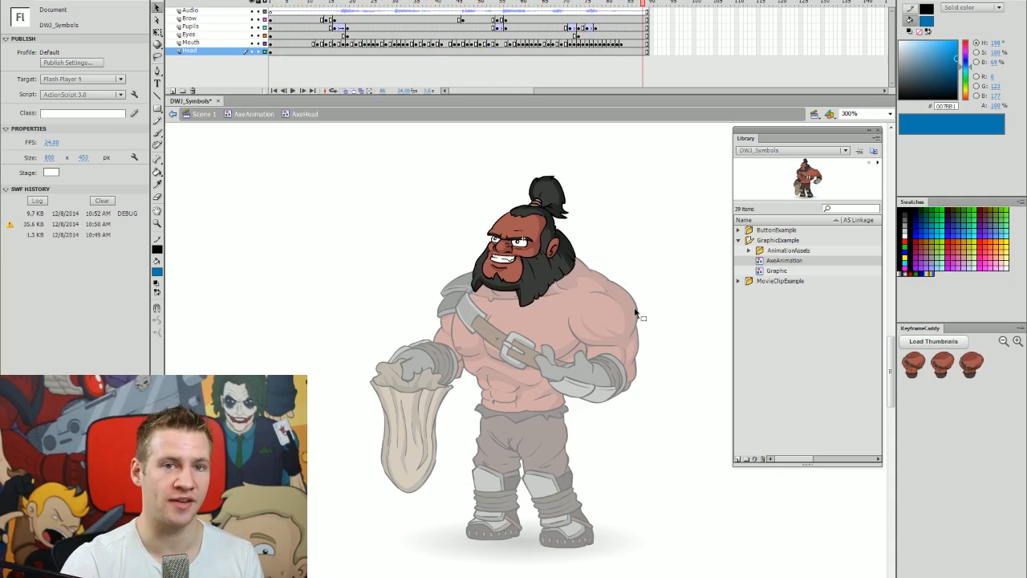
{"action": "left_click", "coordinate": [314, 2]}
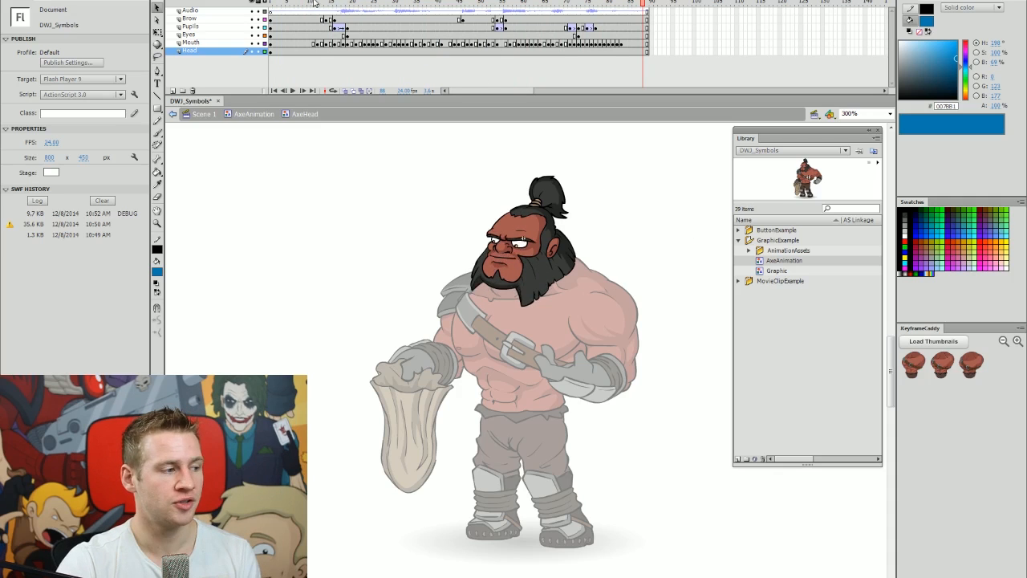
Hide the Brow, Pupils and Eyes layers while keeping Mouth and Head visible.
{"action": "left_click_drag", "start_coordinate": [253, 11], "coordinate": [254, 42]}
{"action": "left_click", "coordinate": [252, 51]}
{"action": "left_click", "coordinate": [253, 42]}
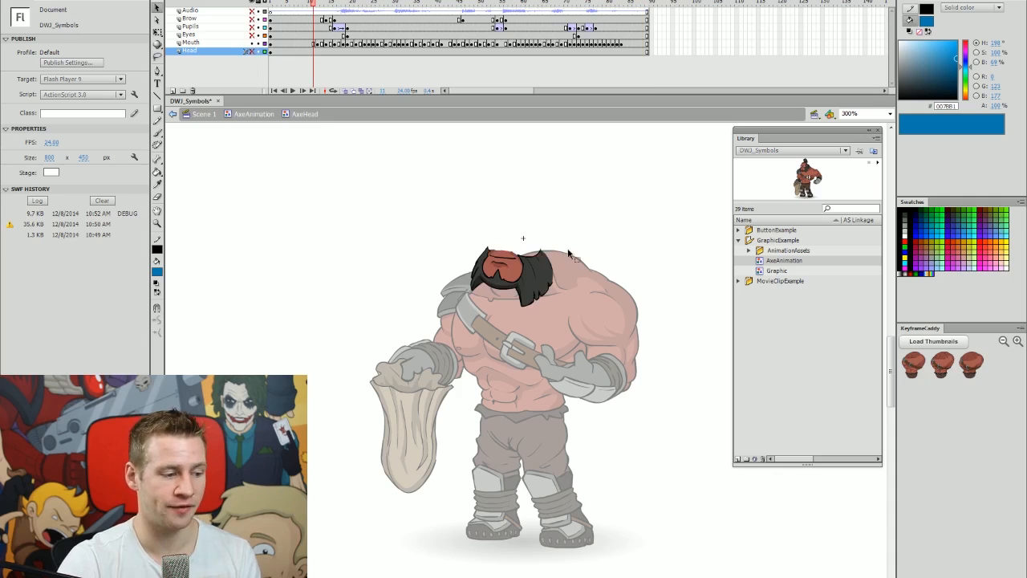
Load thumbnails of the mouth shapes and preview the mouth symbol's animation.
{"action": "left_click", "coordinate": [548, 283]}
{"action": "left_click", "coordinate": [934, 341]}
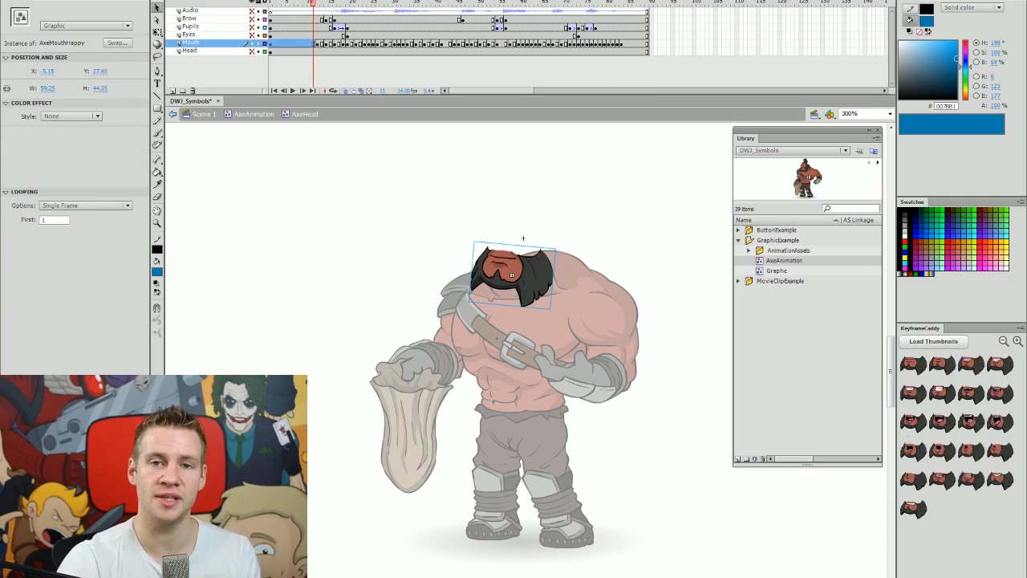
{"action": "double_click", "coordinate": [540, 288]}
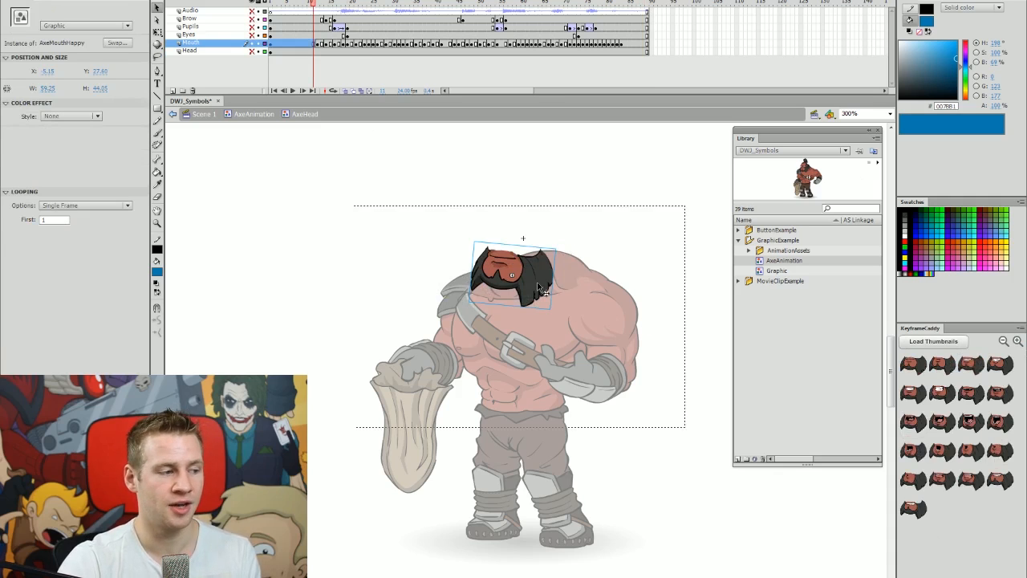
{"action": "key", "text": "Return"}
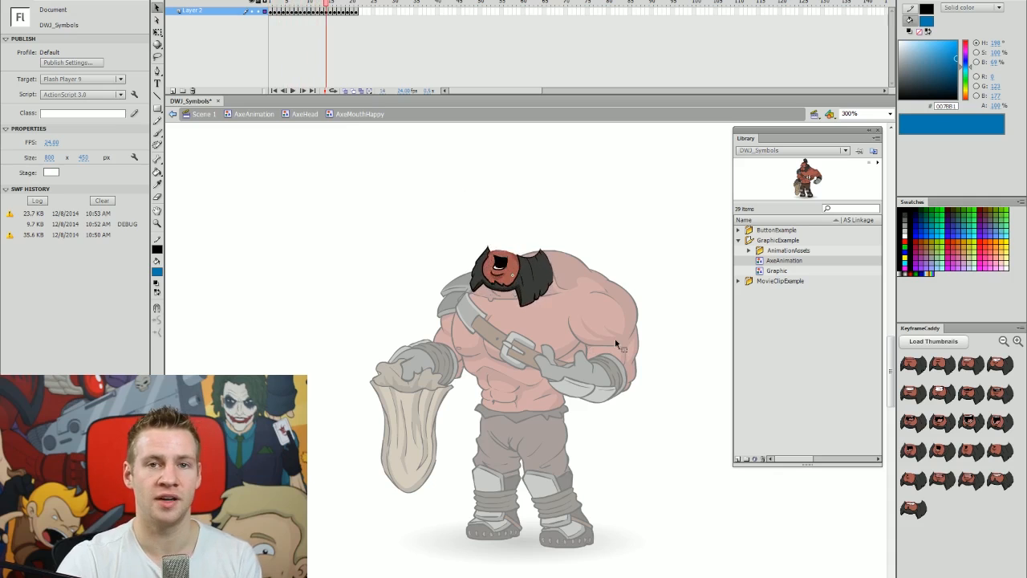
{"action": "double_click", "coordinate": [652, 219]}
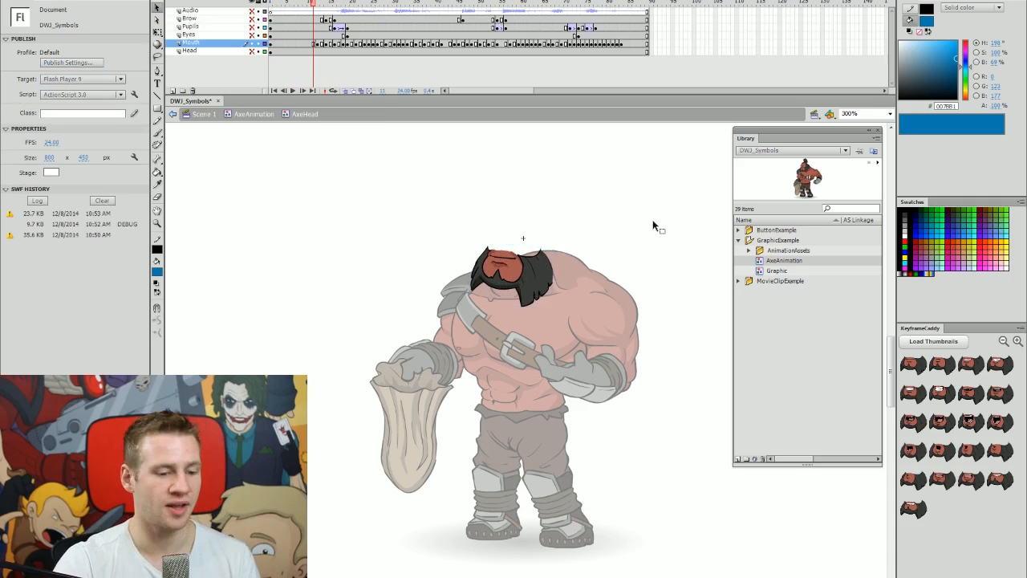
Swap the mouth through several shapes to the toothy grin, then leave AxeHead.
{"action": "left_click", "coordinate": [999, 393]}
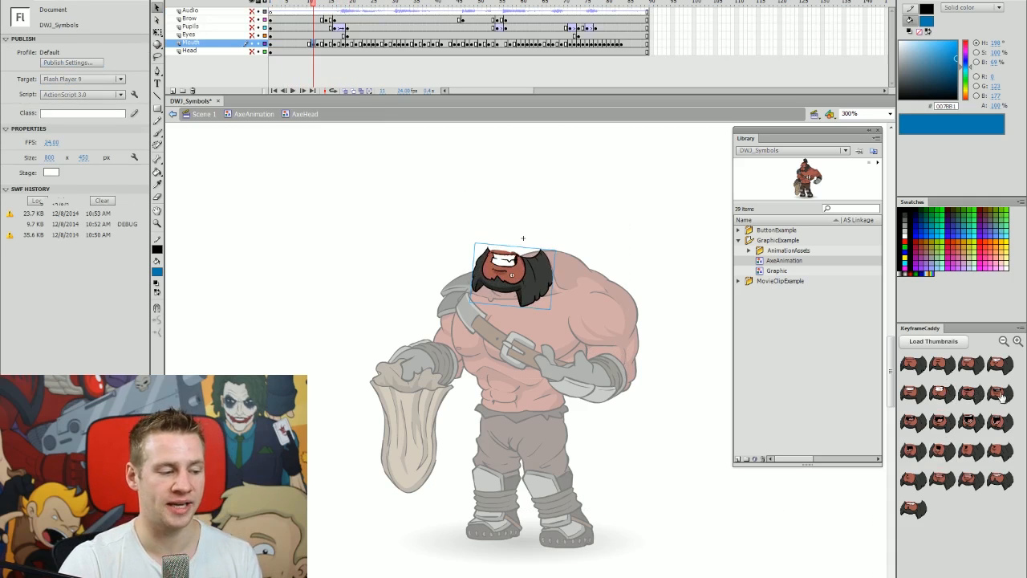
{"action": "left_click", "coordinate": [941, 398]}
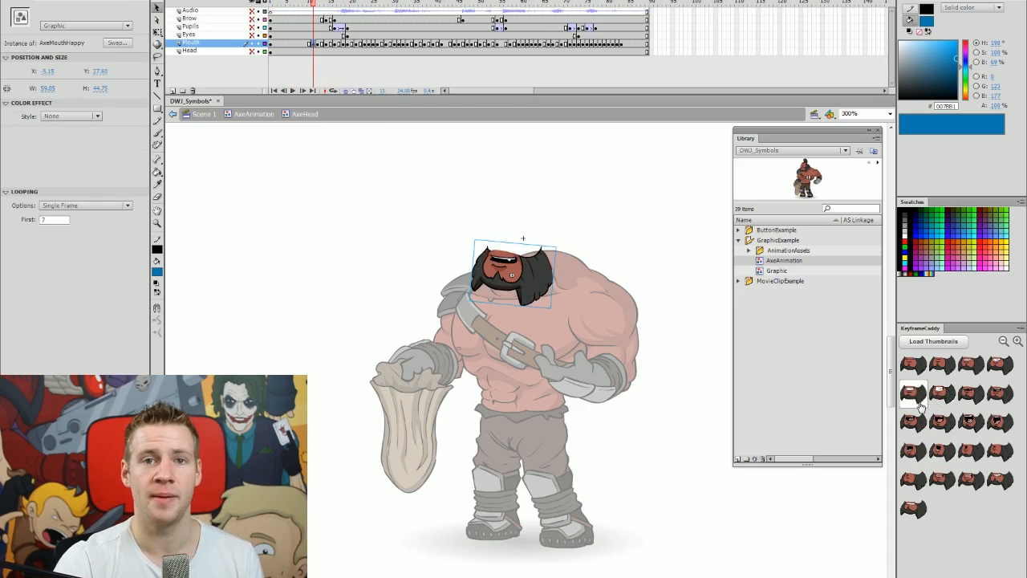
{"action": "left_click", "coordinate": [919, 405]}
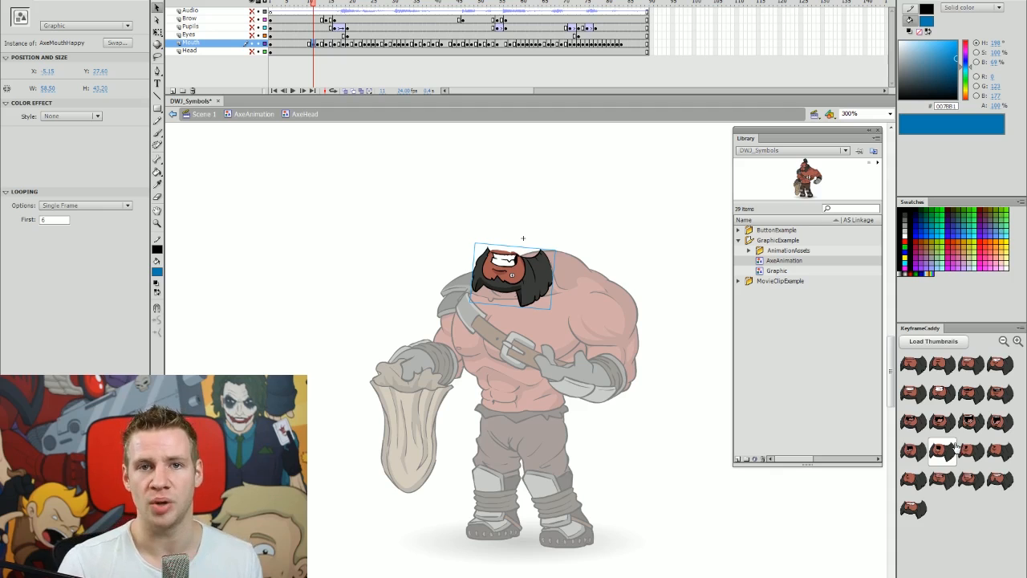
{"action": "left_click", "coordinate": [640, 198]}
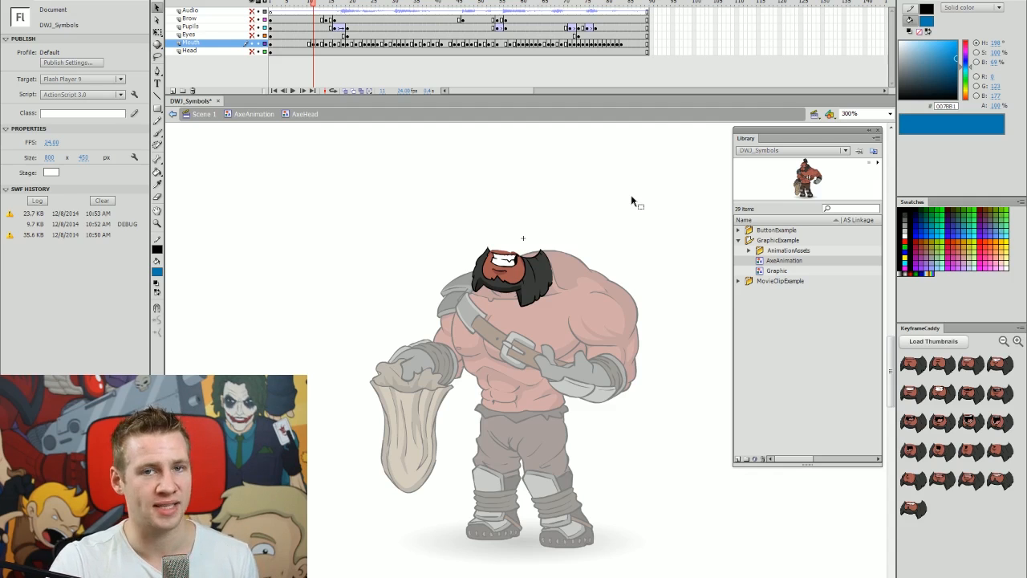
{"action": "double_click", "coordinate": [634, 199]}
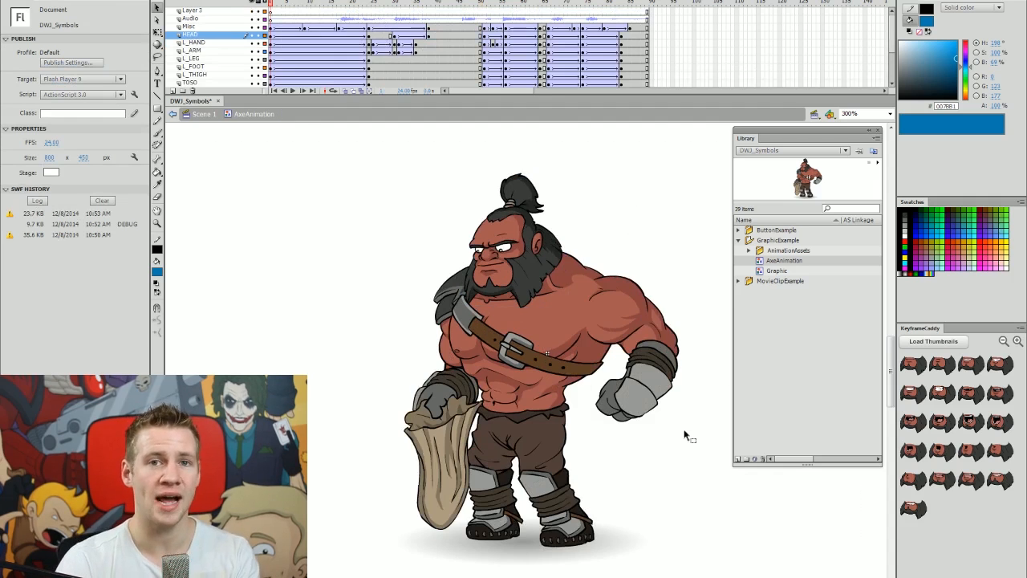
Preview the axe animation, delete the character from Scene 1, and collapse GraphicExample.
{"action": "key", "text": "Return"}
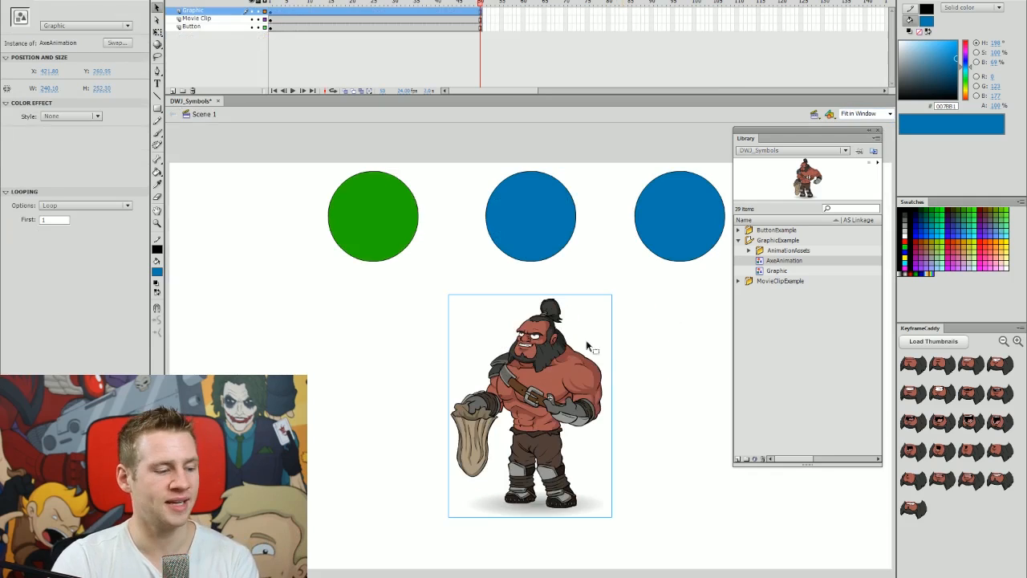
{"action": "key", "text": "Delete"}
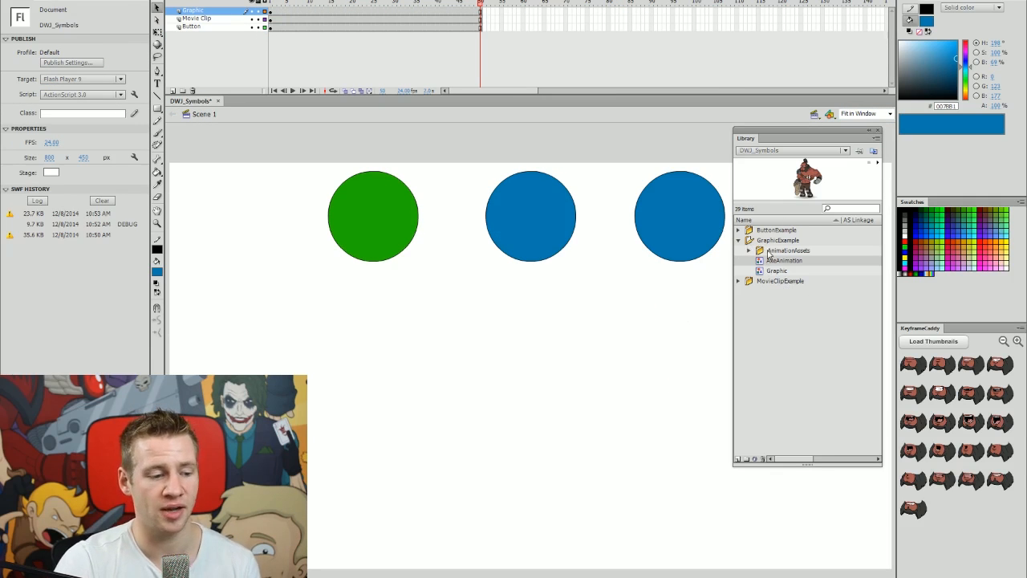
{"action": "left_click", "coordinate": [738, 240]}
Place Jungle_Dude below the middle circle, scale it to about 126 px wide, and edit it.
{"action": "left_click", "coordinate": [738, 251]}
{"action": "left_click_drag", "start_coordinate": [774, 270], "coordinate": [549, 361]}
{"action": "key", "text": "q"}
{"action": "left_click_drag", "start_coordinate": [576, 312], "coordinate": [577, 338]}
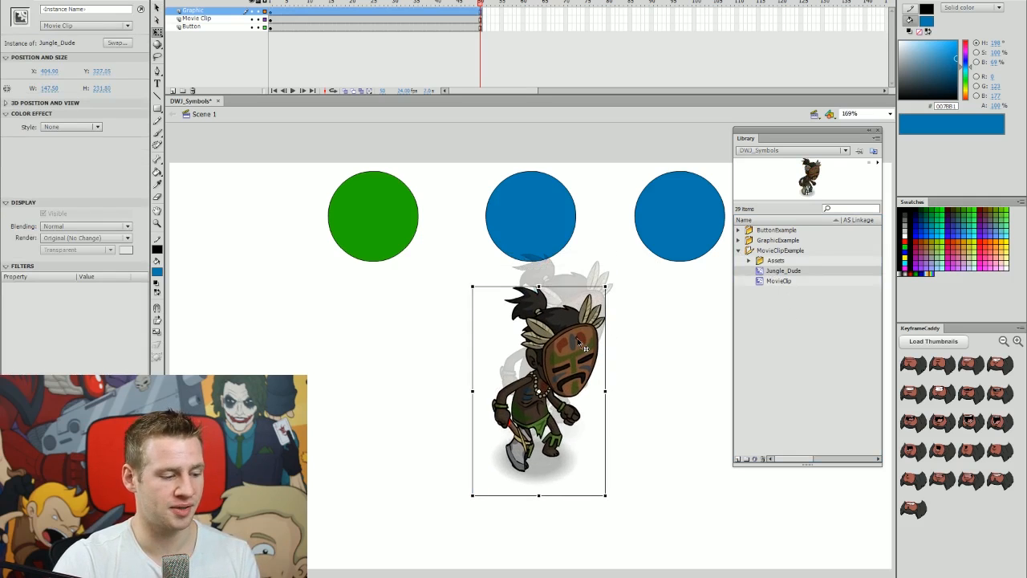
{"action": "left_click_drag", "start_coordinate": [606, 286], "coordinate": [596, 301]}
{"action": "key", "text": "v"}
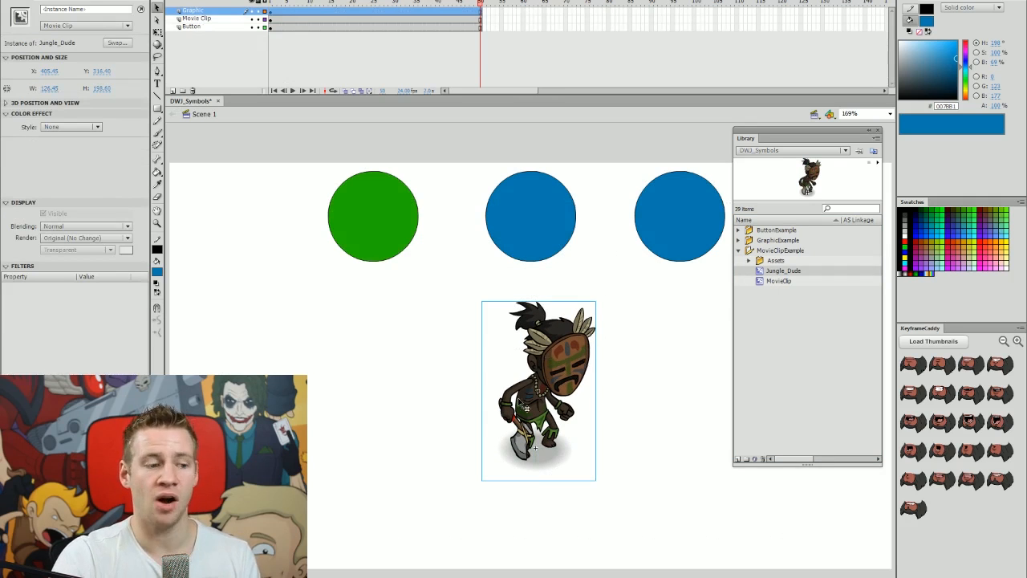
{"action": "double_click", "coordinate": [566, 369]}
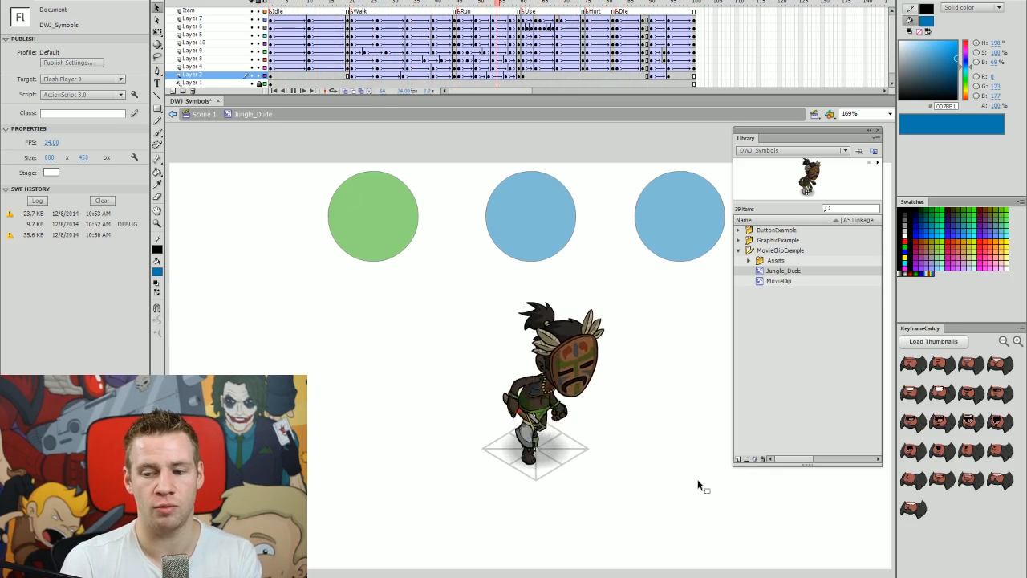
Play and scrub the Jungle_Dude timeline, returning the playhead to frame 1.
{"action": "key", "text": "Return"}
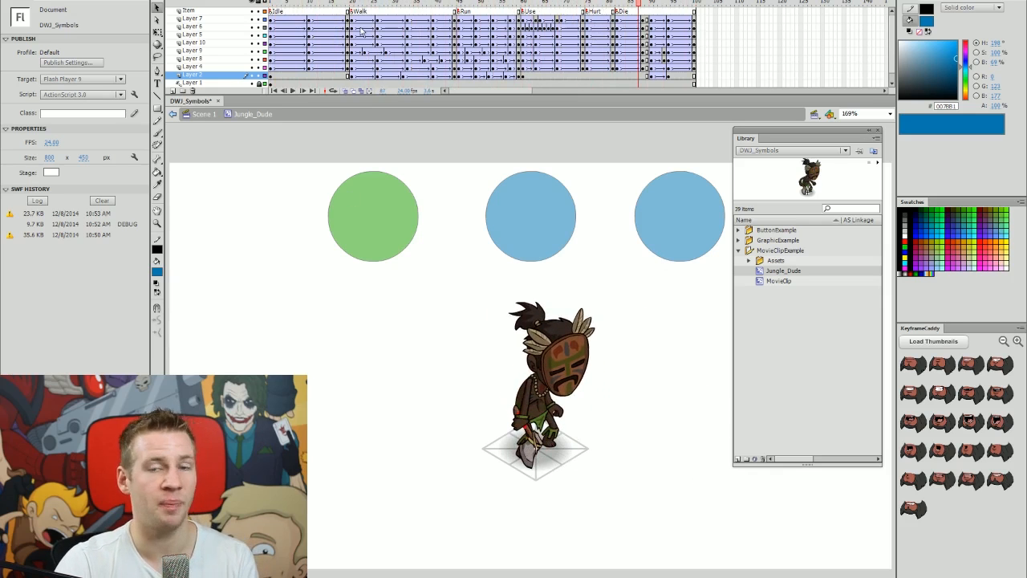
{"action": "left_click_drag", "start_coordinate": [274, 5], "coordinate": [348, 3]}
{"action": "left_click", "coordinate": [349, 11]}
{"action": "left_click_drag", "start_coordinate": [279, 4], "coordinate": [270, 6]}
{"action": "key", "text": "Return"}
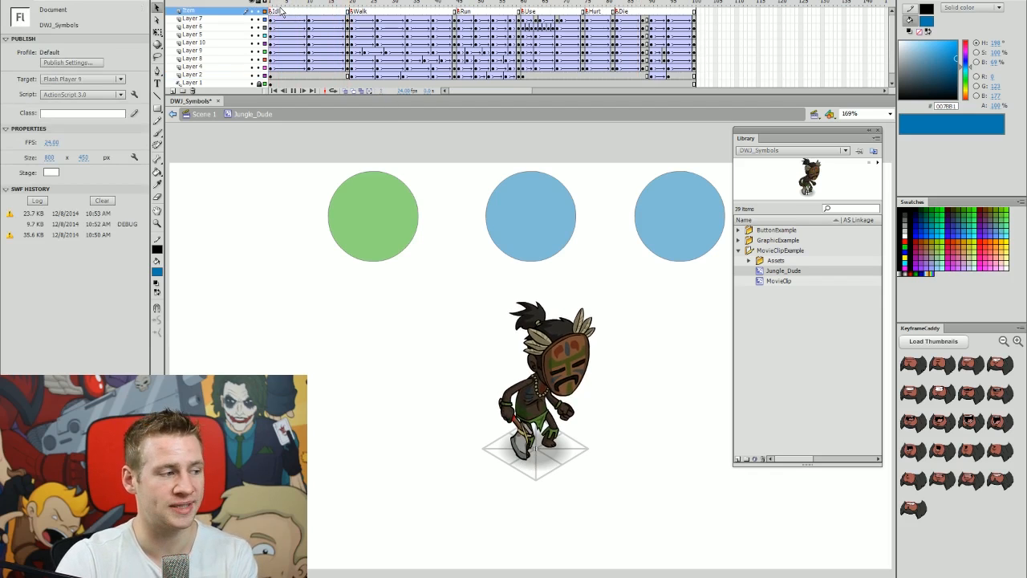
{"action": "mouse_move", "coordinate": [271, 4]}
{"action": "left_mouse_down"}
{"action": "mouse_move", "coordinate": [302, 6]}
{"action": "mouse_move", "coordinate": [271, 4]}
{"action": "left_mouse_up"}
{"action": "left_click", "coordinate": [306, 12]}
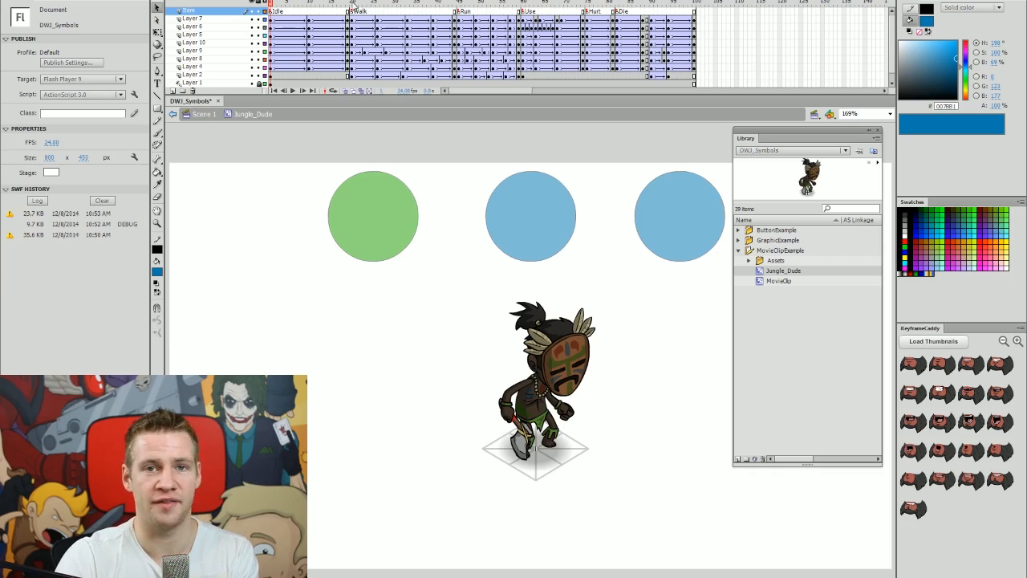
Preview the Walk and Run sections, then edit the held axe's HeldItem symbol.
{"action": "left_click", "coordinate": [353, 4]}
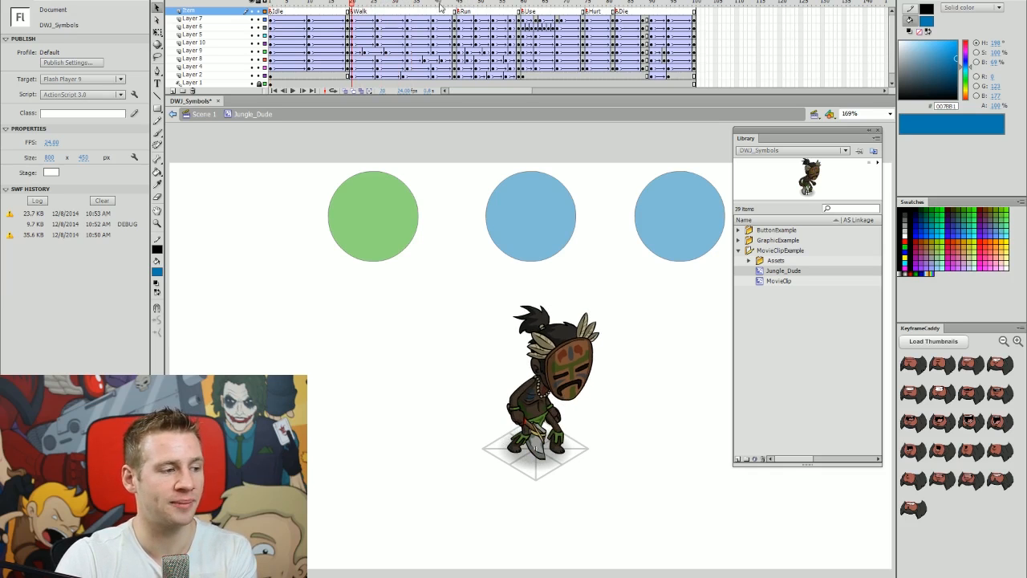
{"action": "left_click", "coordinate": [456, 5]}
{"action": "left_click_drag", "start_coordinate": [456, 8], "coordinate": [695, 5]}
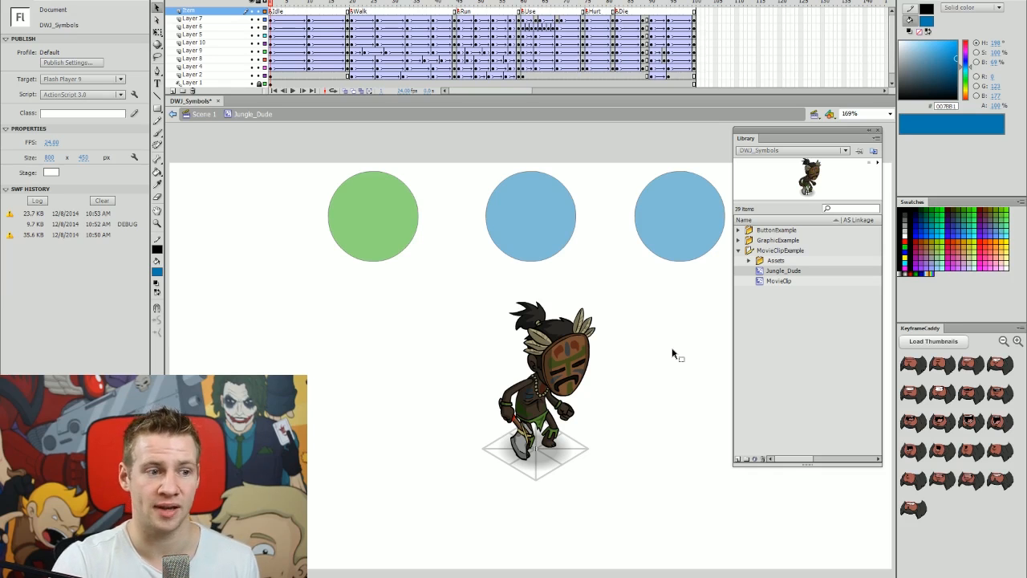
{"action": "left_click", "coordinate": [493, 212]}
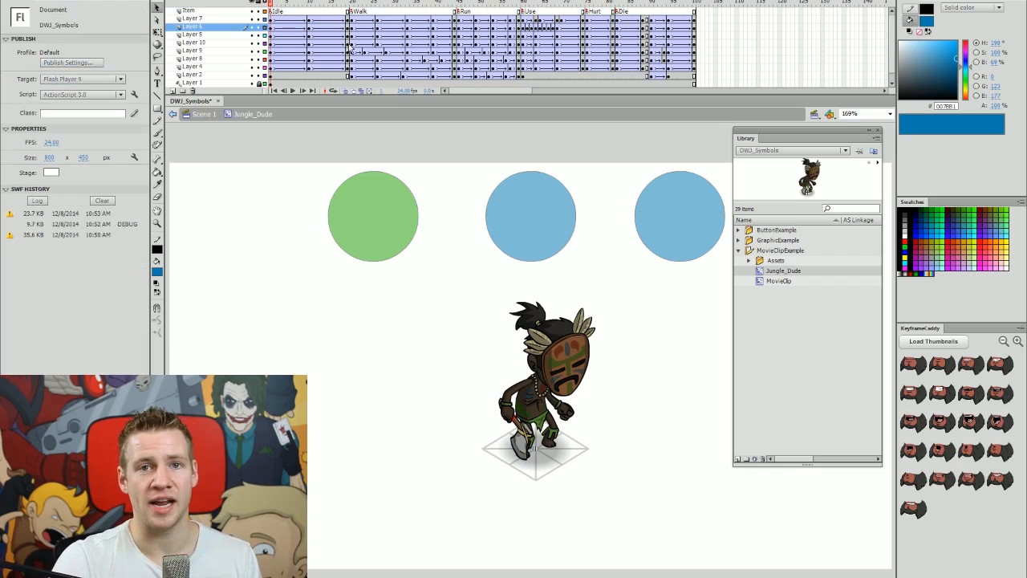
{"action": "left_click_drag", "start_coordinate": [436, 10], "coordinate": [270, 7]}
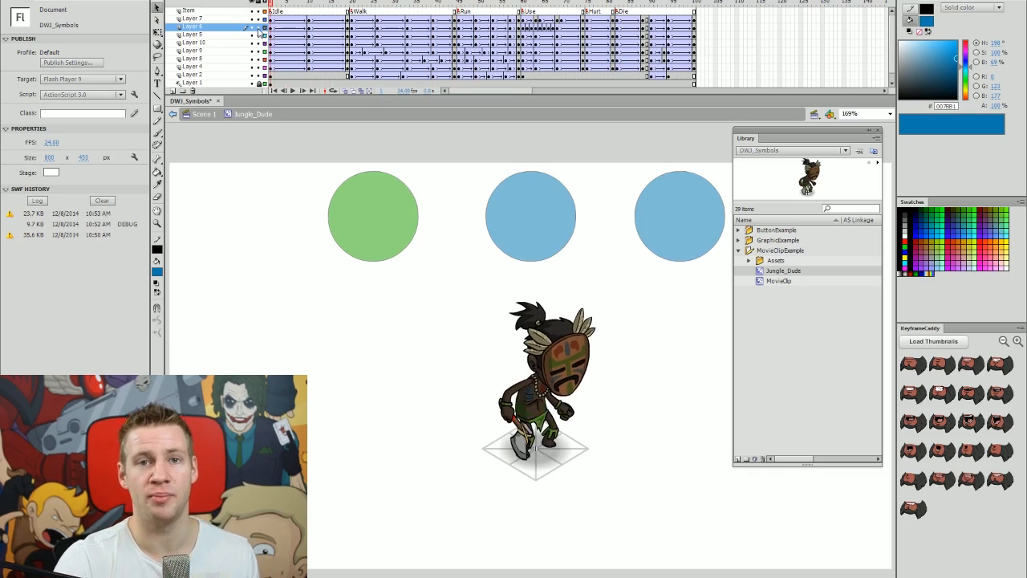
{"action": "left_click", "coordinate": [523, 447]}
{"action": "double_click", "coordinate": [527, 449]}
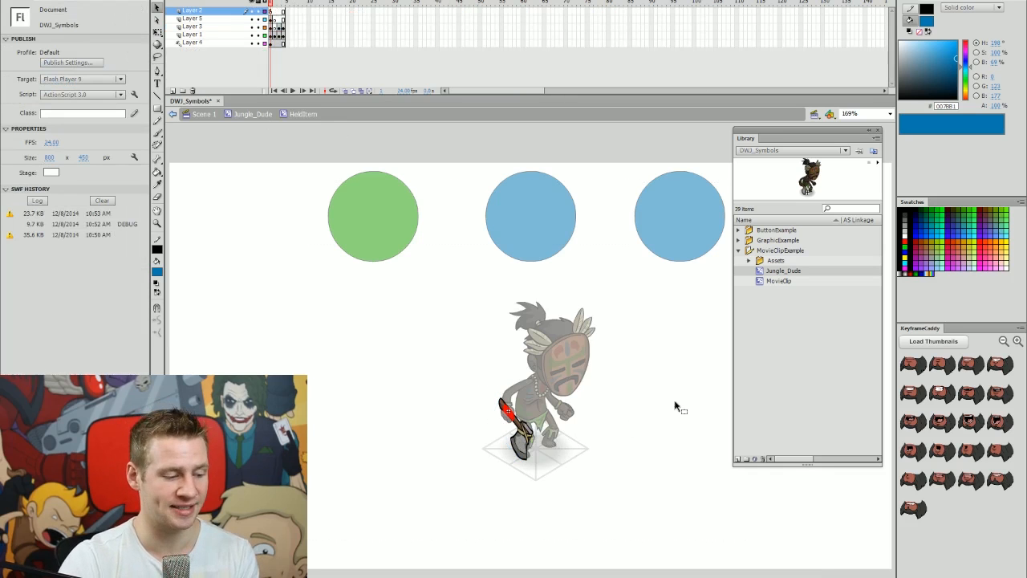
Step through the HeldItem weapon frames and return to frame 1 with the axe.
{"action": "key", "text": "period"}
{"action": "key", "text": "period"}
{"action": "key", "text": "period"}
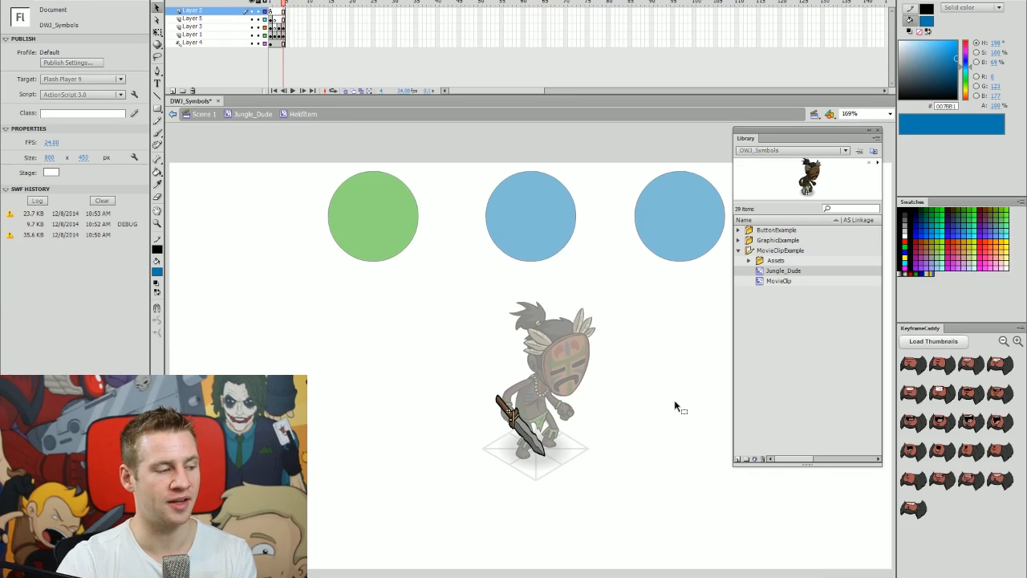
{"action": "key", "text": "comma"}
{"action": "key", "text": "comma"}
{"action": "key", "text": "comma"}
{"action": "key", "text": "period"}
{"action": "key", "text": "period"}
{"action": "key", "text": "period"}
{"action": "key", "text": "comma"}
{"action": "key", "text": "comma"}
{"action": "key", "text": "comma"}
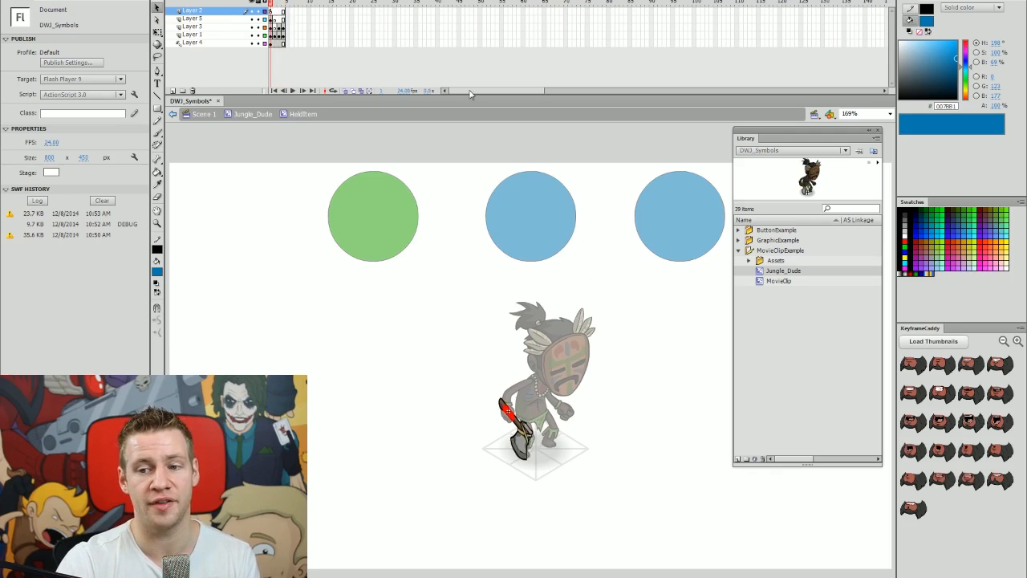
{"action": "left_click", "coordinate": [273, 11]}
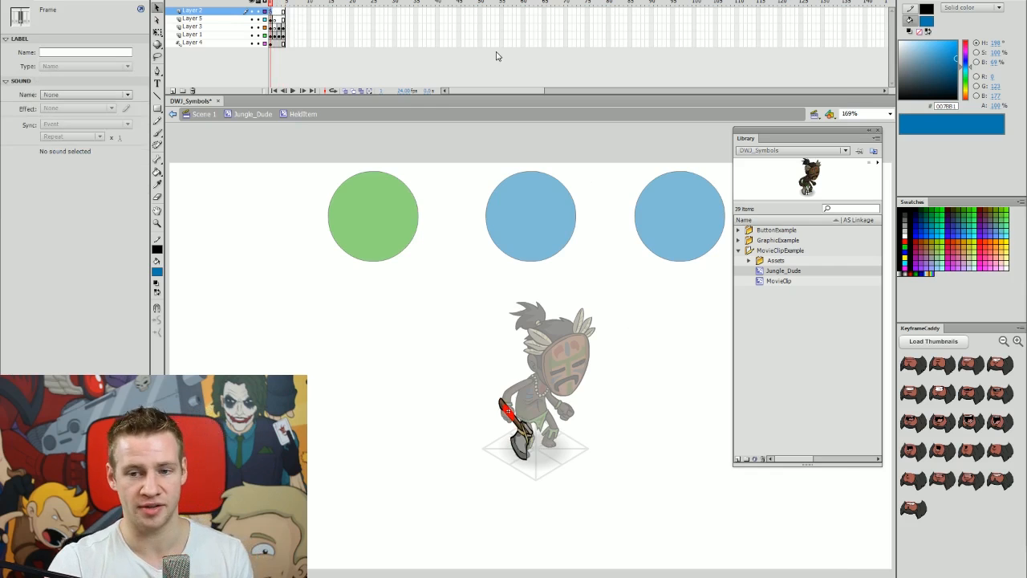
View the frame's stop() code in the Actions panel, then show frame 4's sword.
{"action": "key", "text": "F9"}
{"action": "left_click_drag", "start_coordinate": [551, 41], "coordinate": [546, 78]}
{"action": "left_click", "coordinate": [822, 74]}
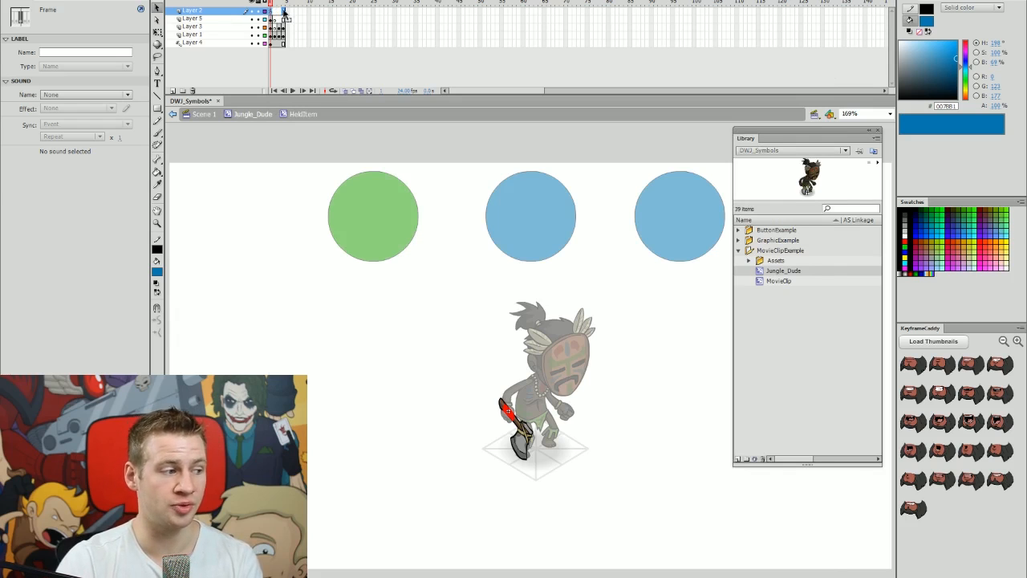
{"action": "left_click", "coordinate": [283, 3]}
{"action": "left_click", "coordinate": [284, 3]}
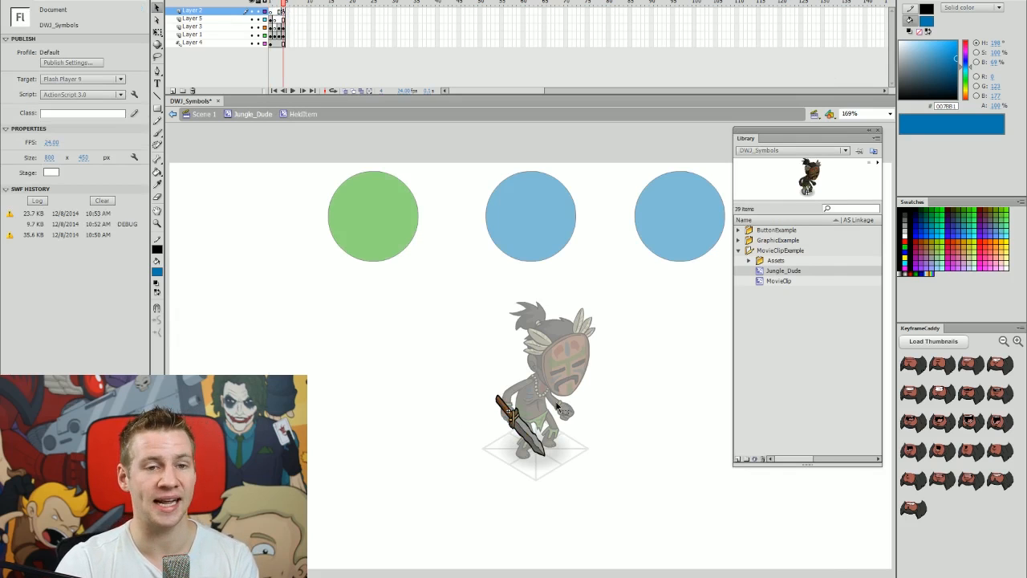
Test the movie, reset HeldItem to frame 1 with the axe, and return to Jungle_Dude.
{"action": "key", "text": "ctrl+Return"}
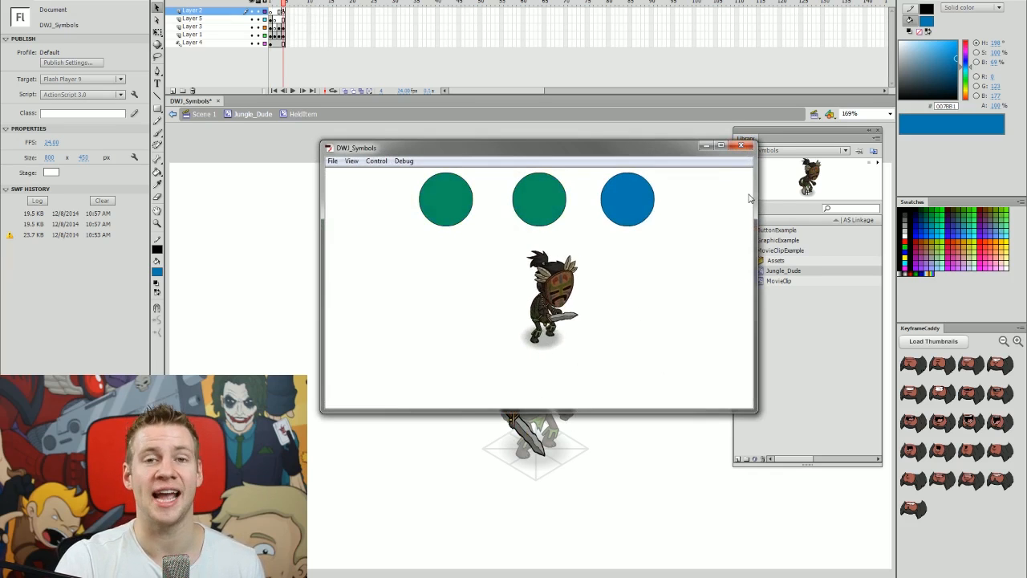
{"action": "left_click", "coordinate": [283, 12]}
{"action": "left_click", "coordinate": [271, 12]}
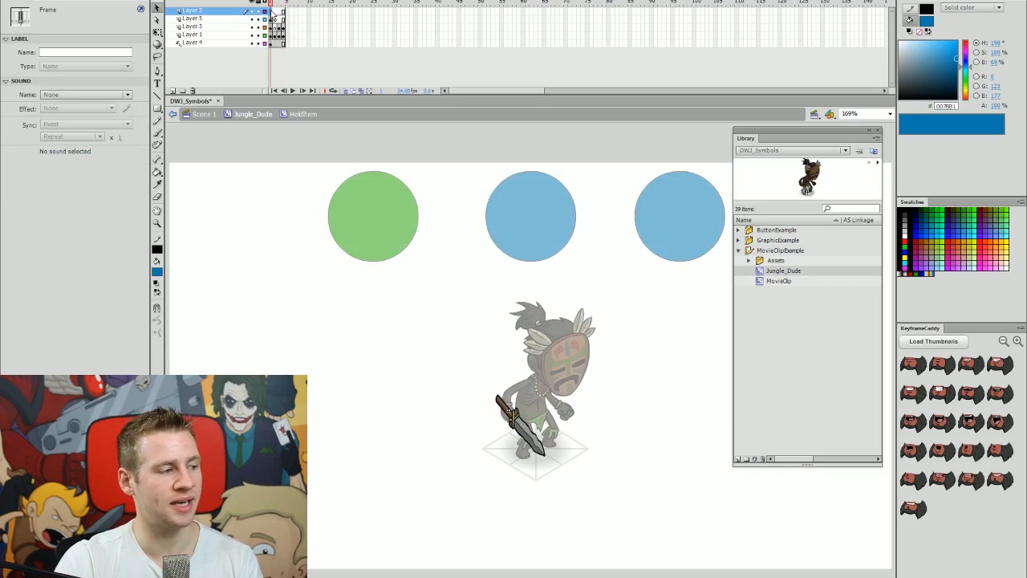
{"action": "double_click", "coordinate": [674, 428]}
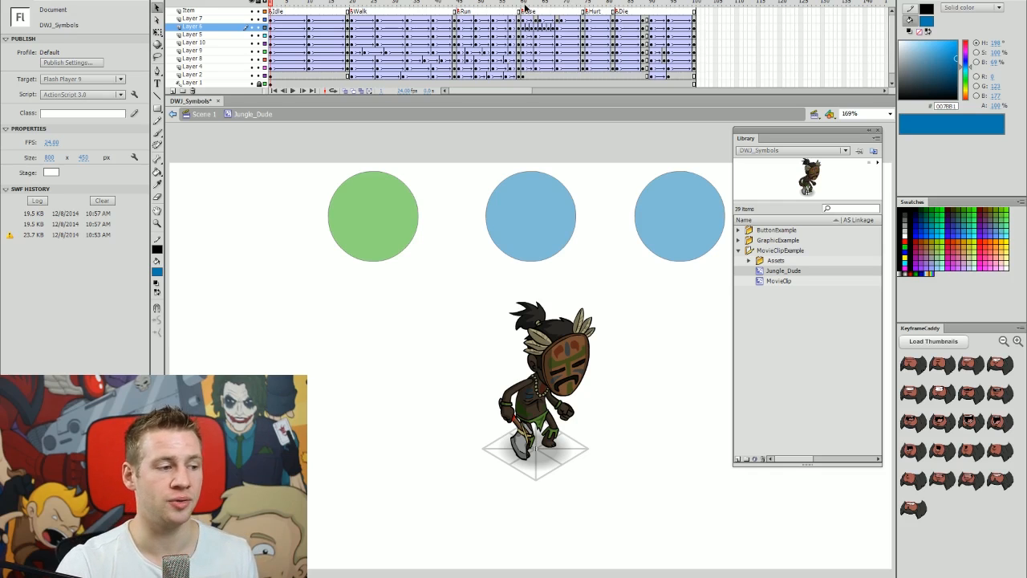
Scrub Jungle_Dude to the Hurt label, then go back to Scene 1.
{"action": "left_click_drag", "start_coordinate": [526, 6], "coordinate": [584, 4]}
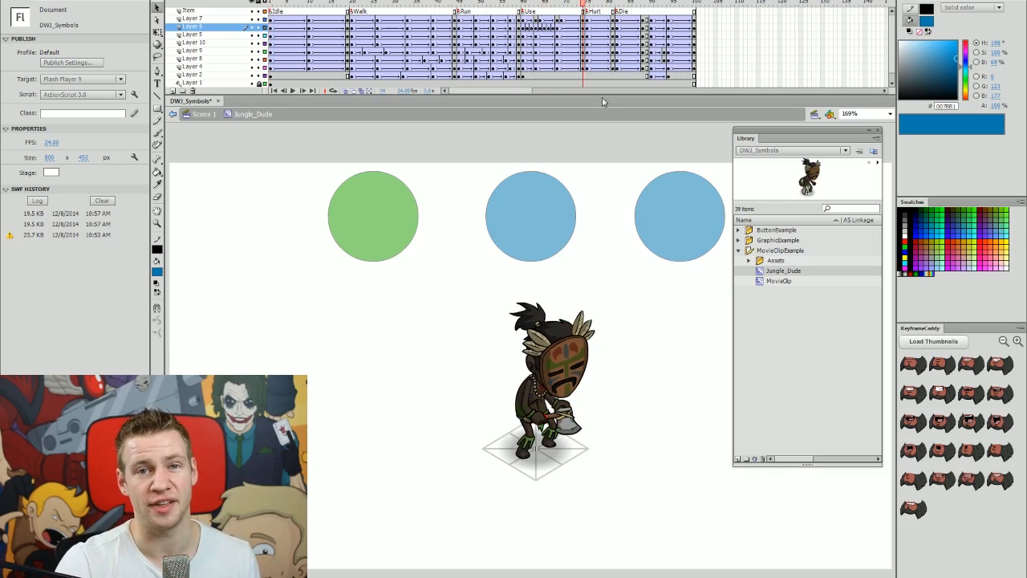
{"action": "double_click", "coordinate": [681, 409]}
{"action": "left_click", "coordinate": [563, 348]}
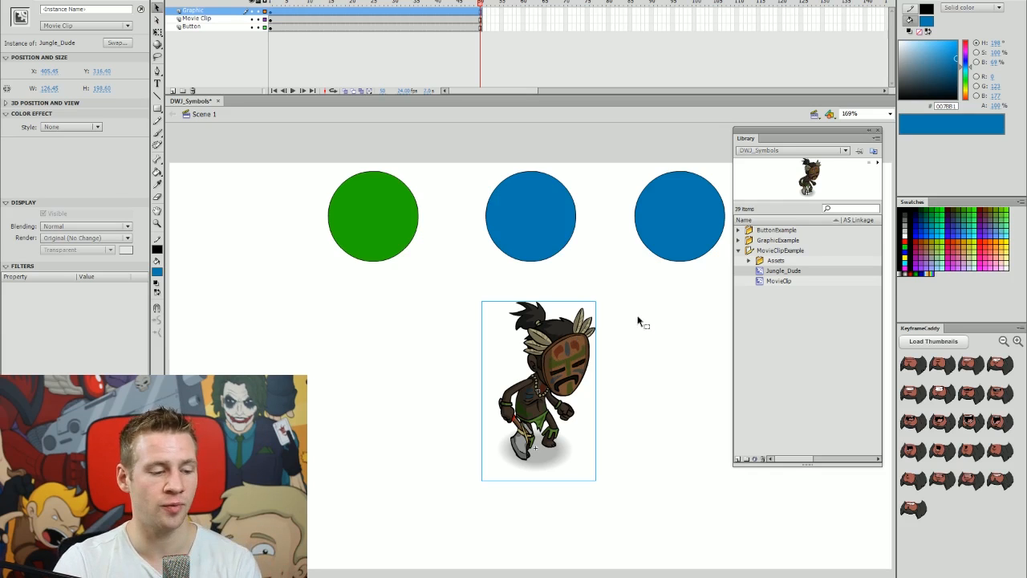
Delete the Jungle_Dude instance and collapse the MovieClipExample library folder.
{"action": "key", "text": "Delete"}
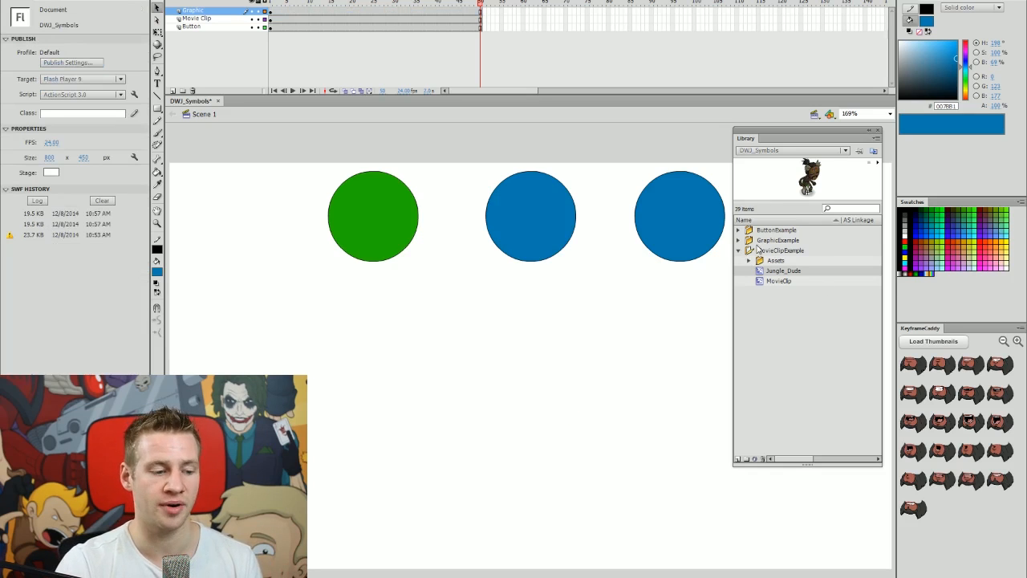
{"action": "left_click", "coordinate": [739, 251]}
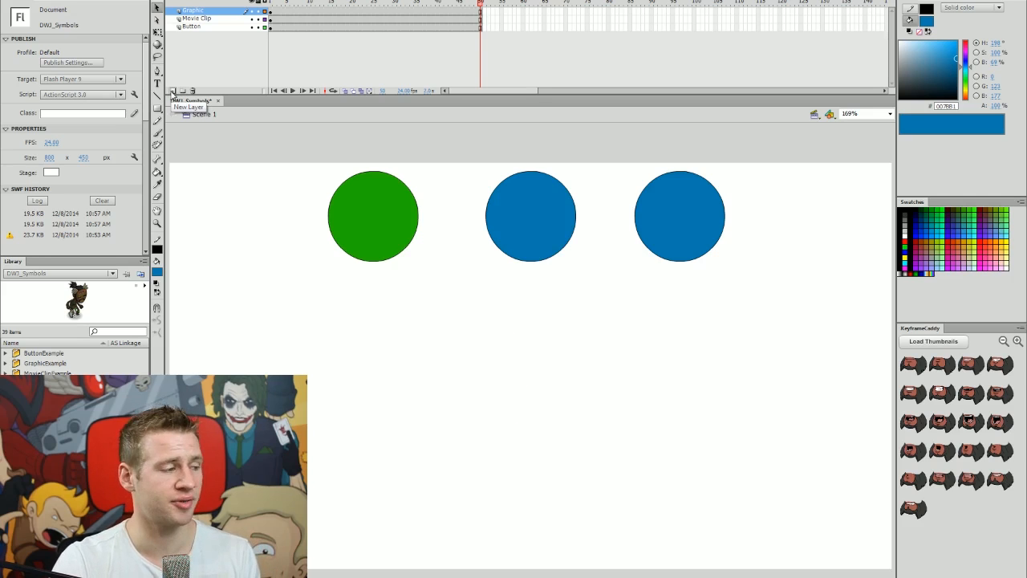
Add a new layer named TEXT and move the playhead to frame 1.
{"action": "left_click", "coordinate": [173, 91]}
{"action": "double_click", "coordinate": [192, 10]}
{"action": "type", "text": "TEXT"}
{"action": "key", "text": "Return"}
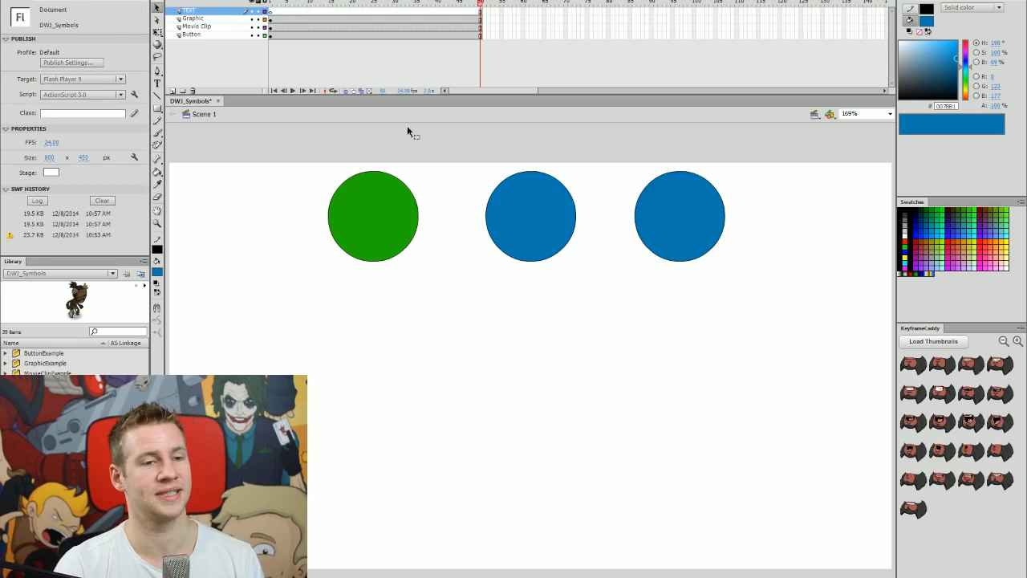
{"action": "left_click_drag", "start_coordinate": [312, 3], "coordinate": [235, 3]}
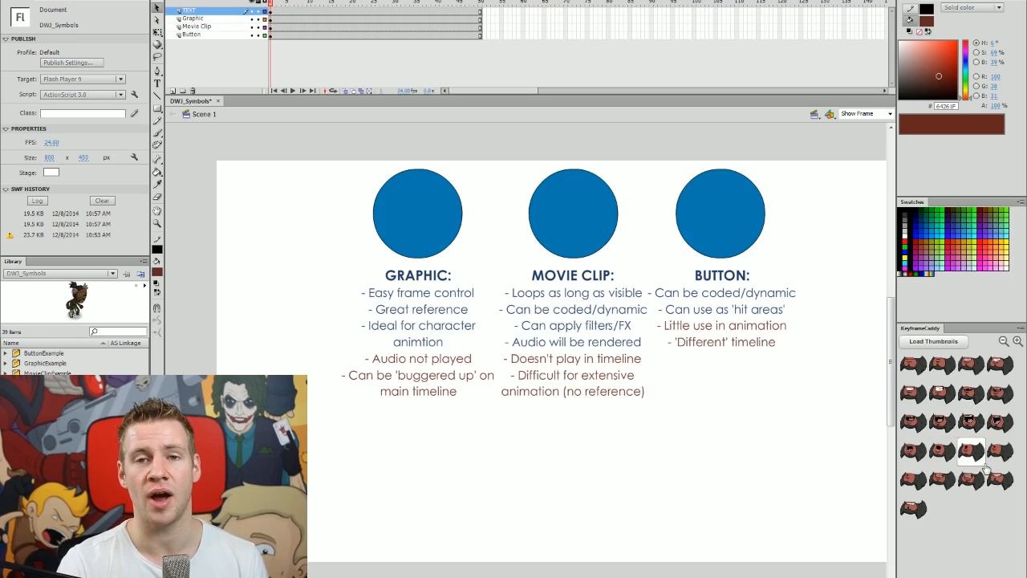
{"action": "left_click", "coordinate": [417, 213]}
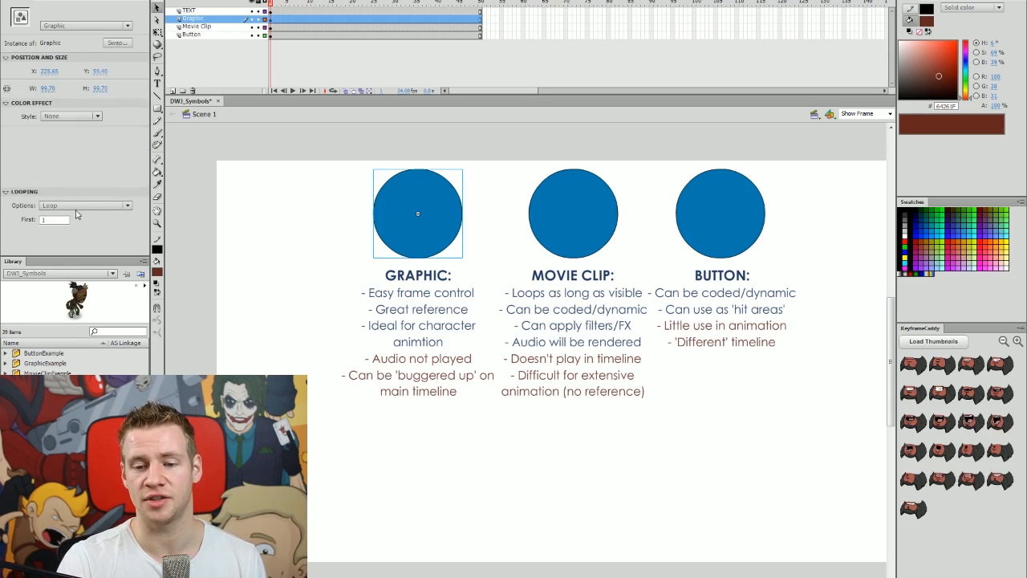
{"action": "left_click", "coordinate": [495, 157]}
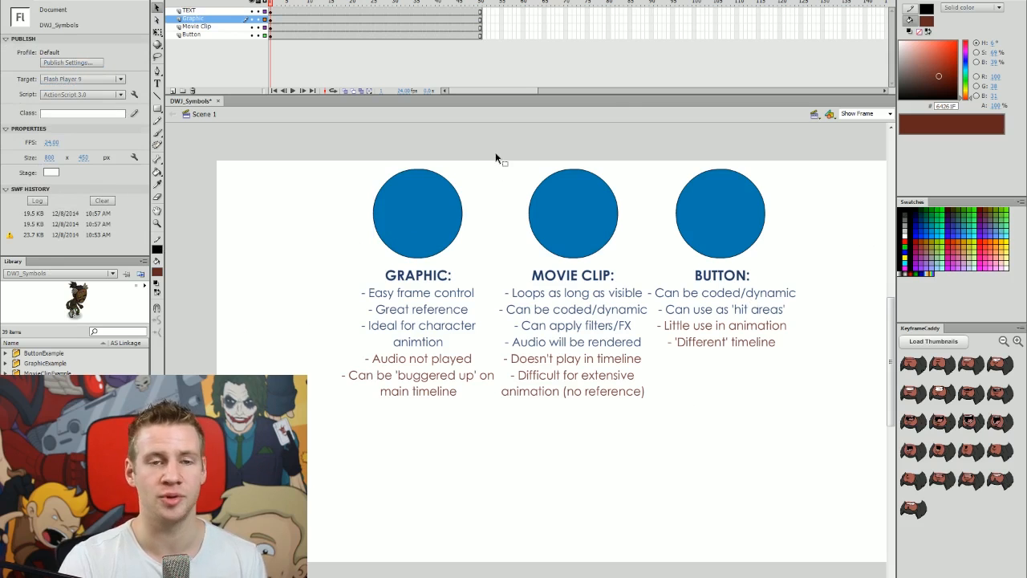